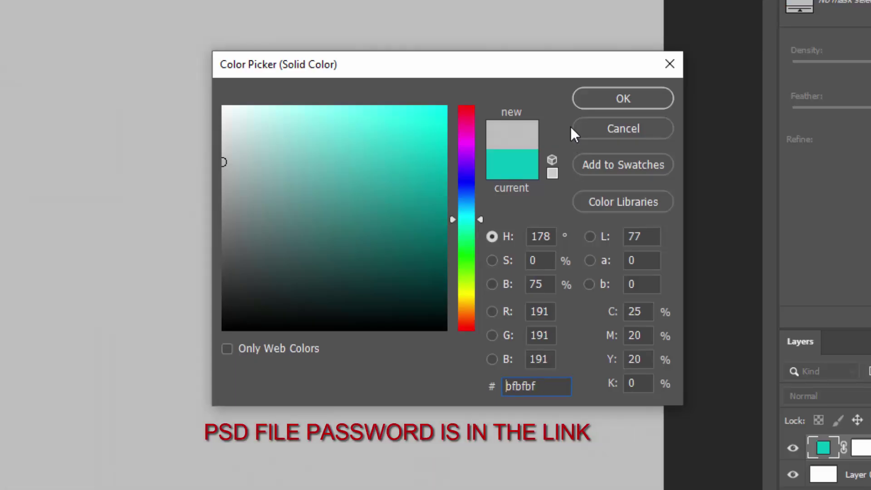
Step: Accept the #bfbfbf solid color fill and give its layer 60% fill with the Linear Burn blend mode
{"action": "left_click", "coordinate": [585, 99]}
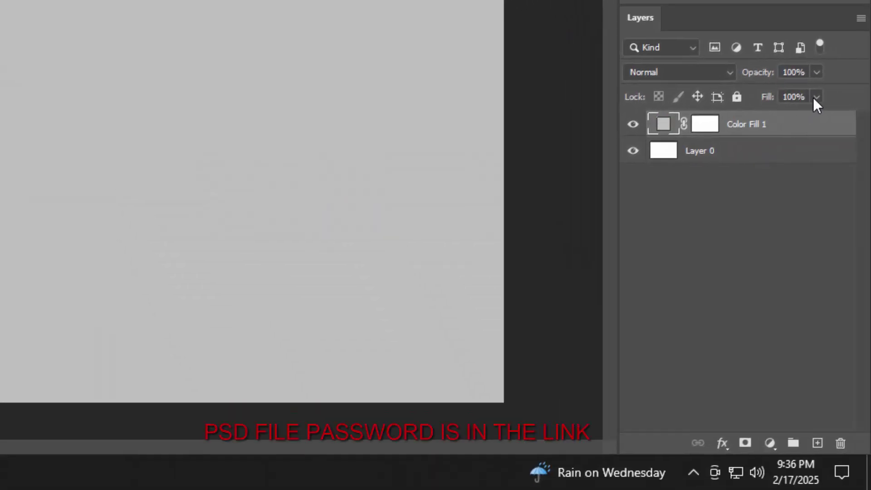
{"action": "left_click", "coordinate": [814, 97]}
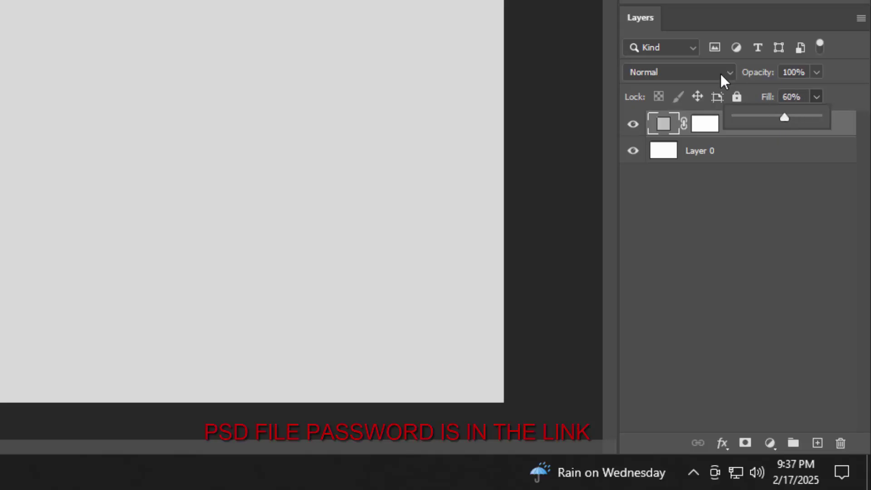
{"action": "left_click", "coordinate": [707, 74]}
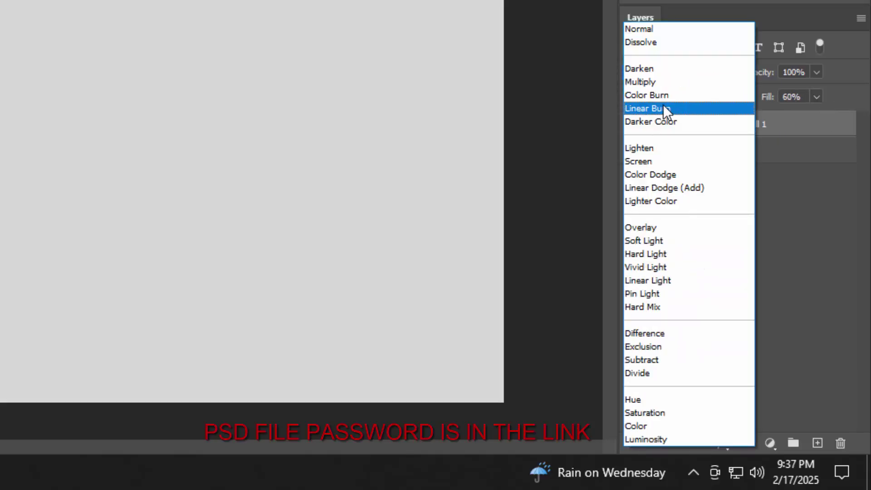
{"action": "left_click", "coordinate": [663, 108]}
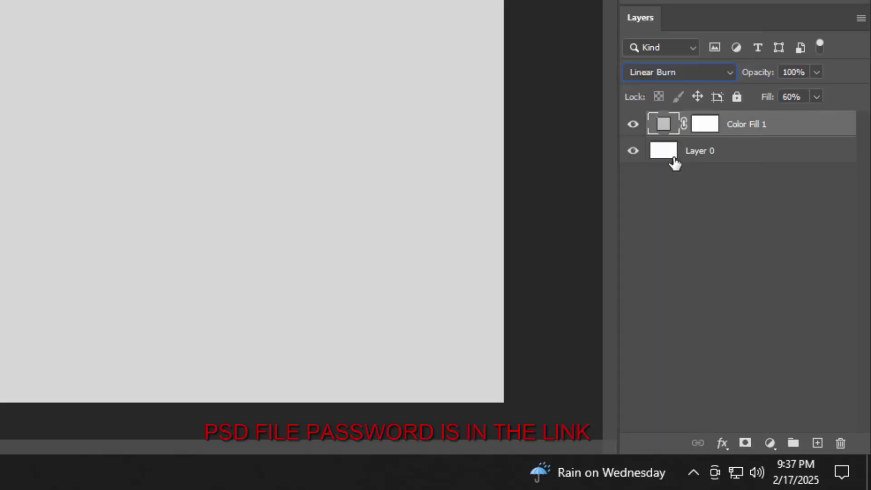
Step: Group the Color Fill 1 and Layer 0 layers and name the group "BAckground"
{"action": "left_click", "coordinate": [745, 151], "text": "shift"}
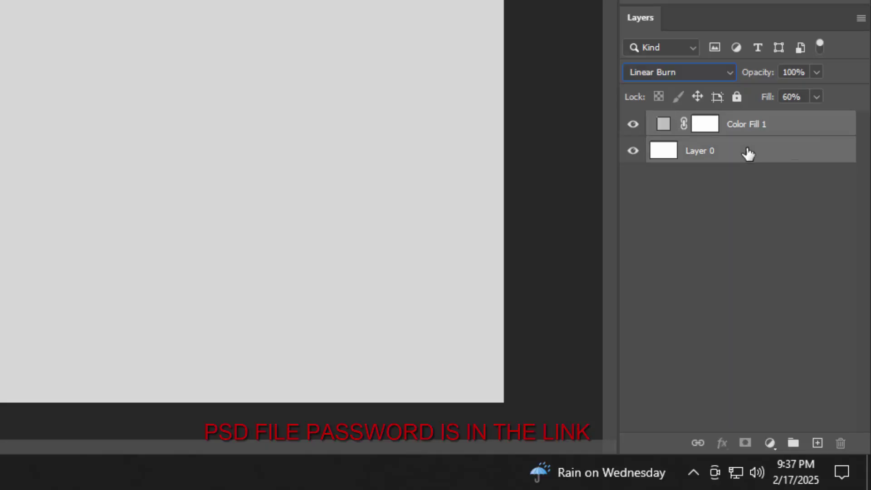
{"action": "key", "text": "ctrl+g"}
{"action": "double_click", "coordinate": [705, 122]}
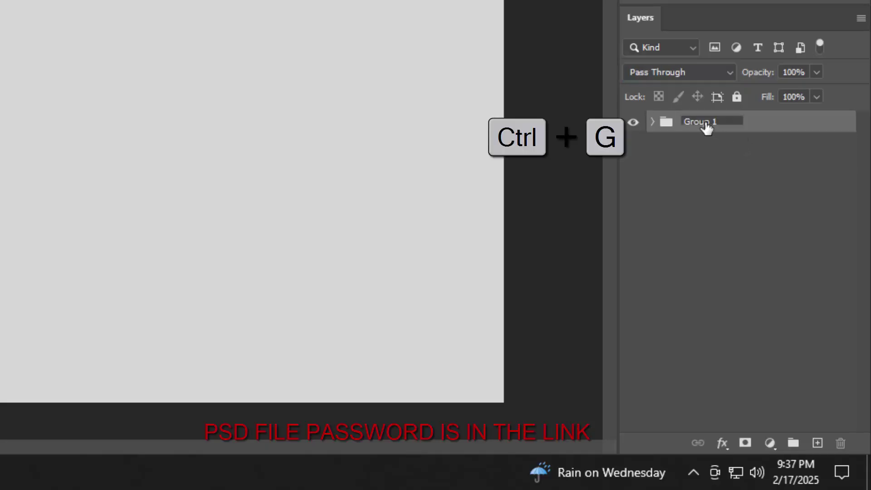
{"action": "type", "text": "BAck"}
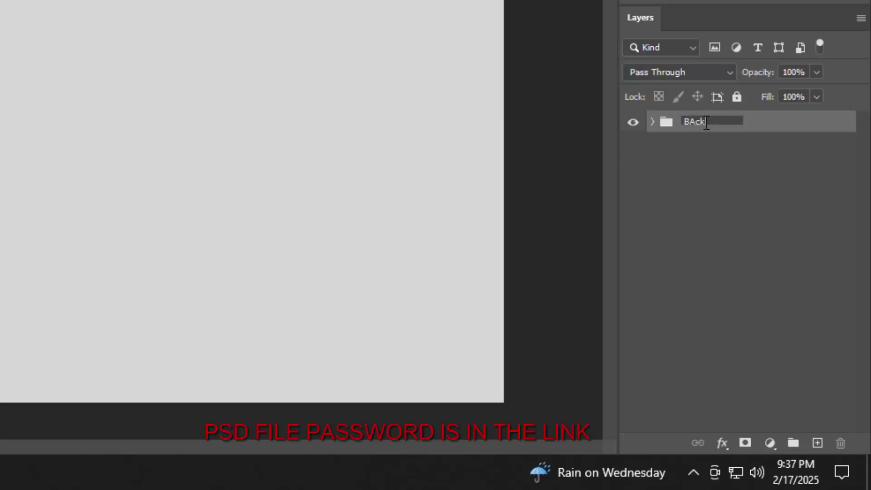
{"action": "type", "text": "ground"}
{"action": "key", "text": "Return"}
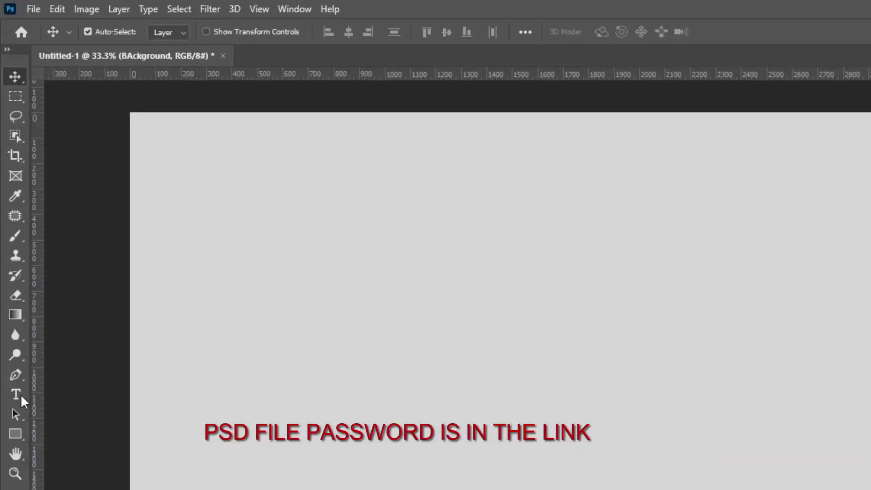
Step: Add the text "Romeo" on the canvas in the Cheetah Kick font, colored black (#000000)
{"action": "left_click_drag", "start_coordinate": [20, 394], "coordinate": [99, 393]}
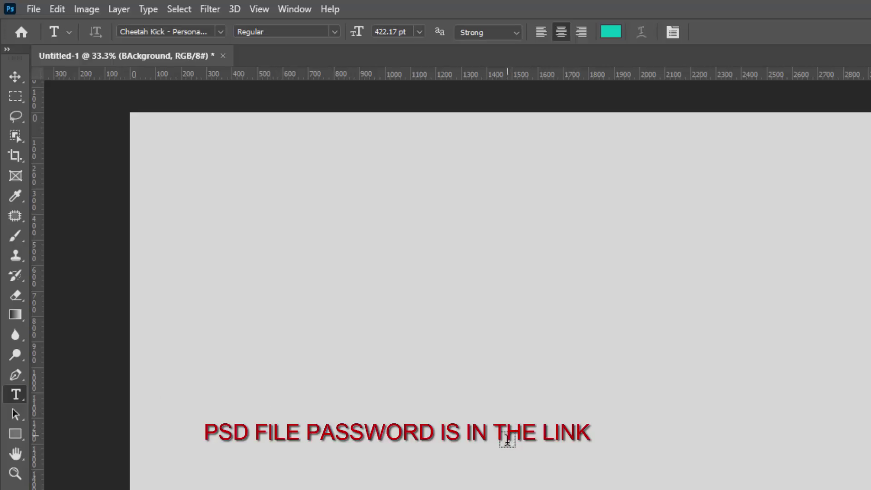
{"action": "left_click", "coordinate": [548, 466]}
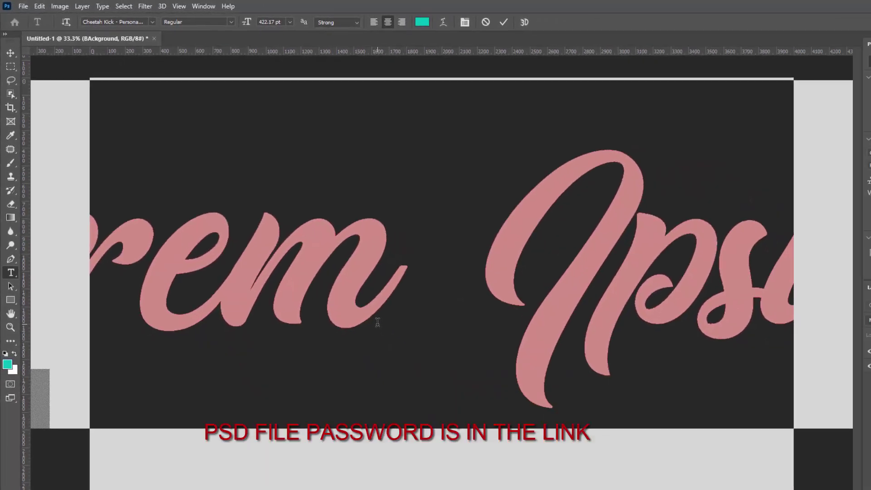
{"action": "type", "text": "R"}
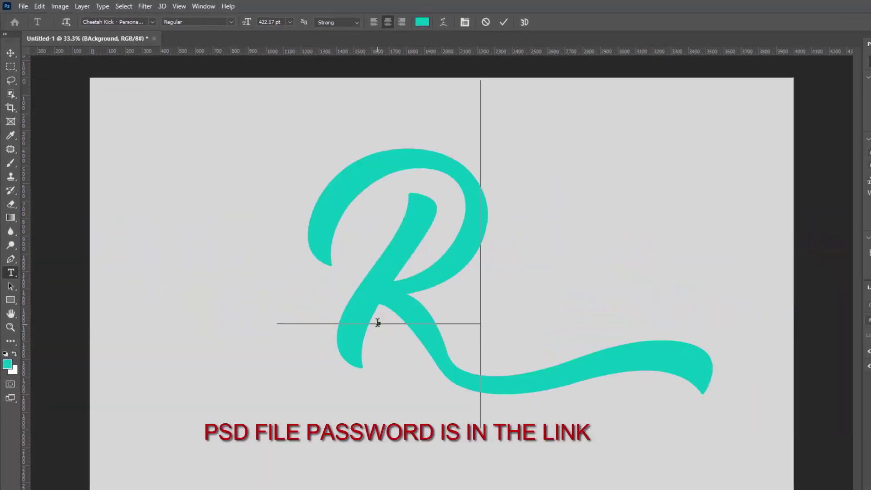
{"action": "key", "text": "ctrl+a"}
{"action": "left_click", "coordinate": [422, 22]}
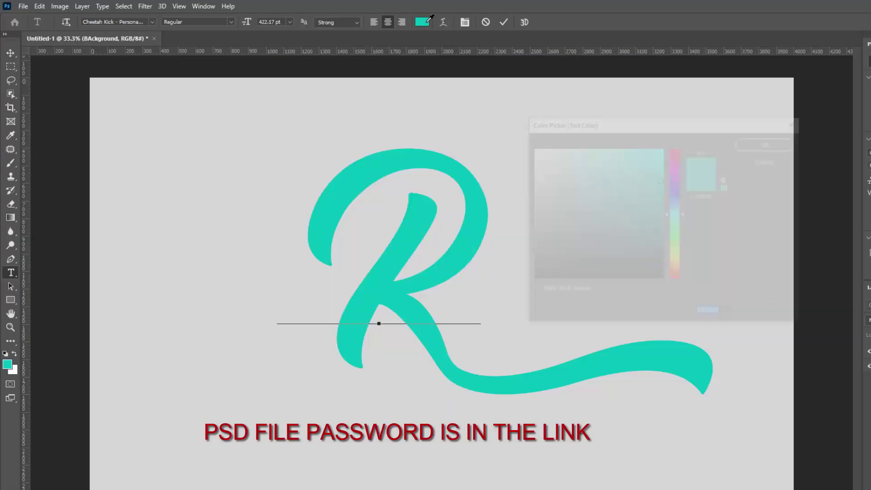
{"action": "left_click_drag", "start_coordinate": [628, 274], "coordinate": [639, 285]}
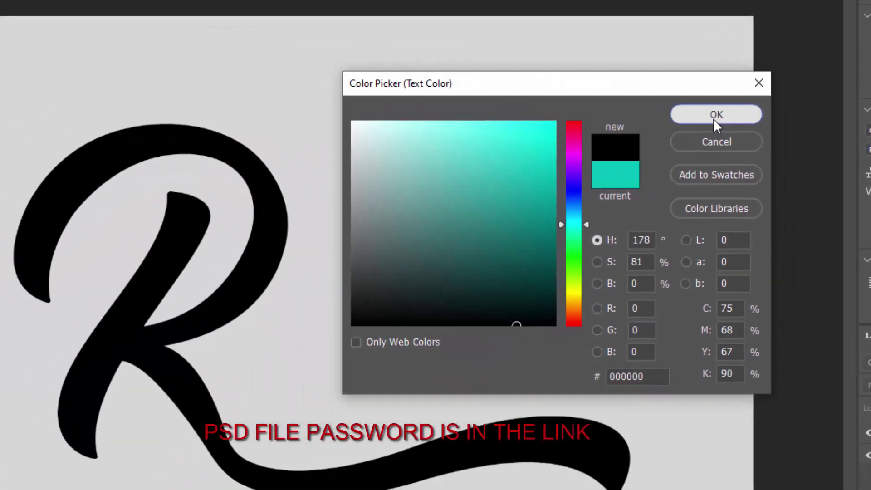
{"action": "left_click", "coordinate": [656, 83]}
{"action": "left_click", "coordinate": [490, 291]}
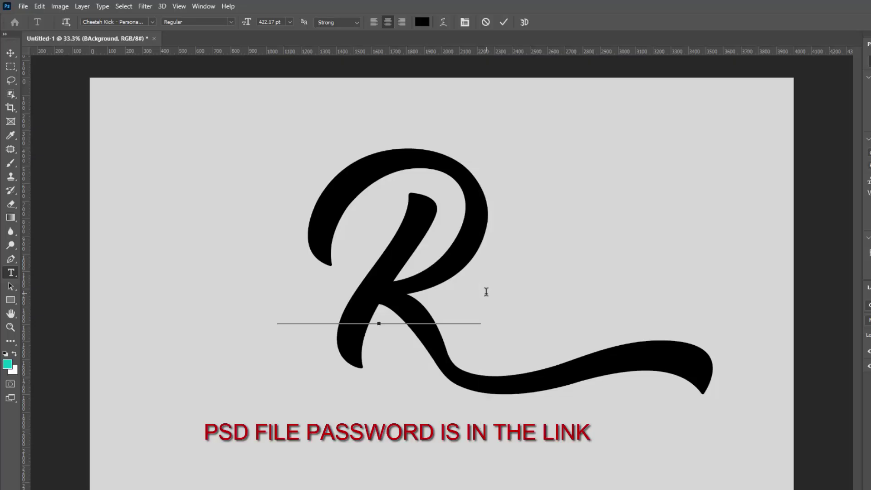
{"action": "type", "text": "omeo"}
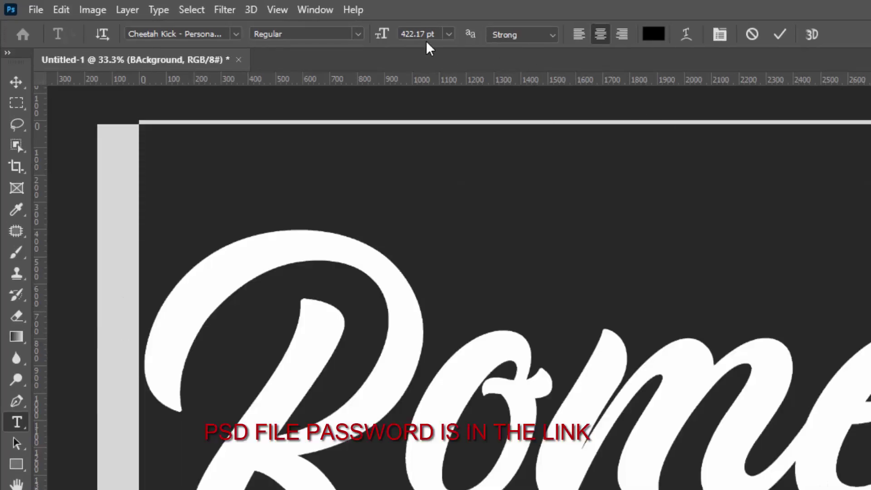
Step: Set the font size of the Romeo text to 370 pt
{"action": "double_click", "coordinate": [420, 35]}
{"action": "type", "text": "370"}
{"action": "key", "text": "Return"}
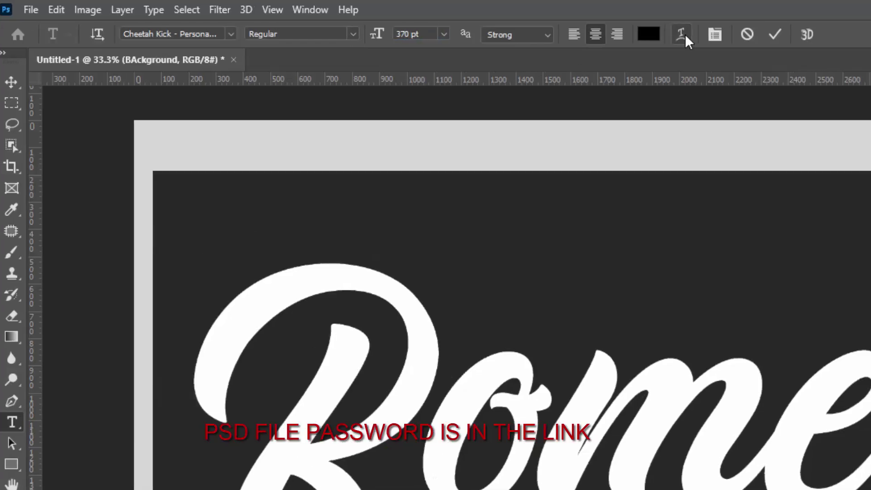
Step: Warp the Romeo text with the horizontal Arc style, using a bend of +12% and a vertical distortion of 10%
{"action": "left_click", "coordinate": [686, 34]}
{"action": "left_click", "coordinate": [777, 223]}
{"action": "left_click", "coordinate": [672, 268]}
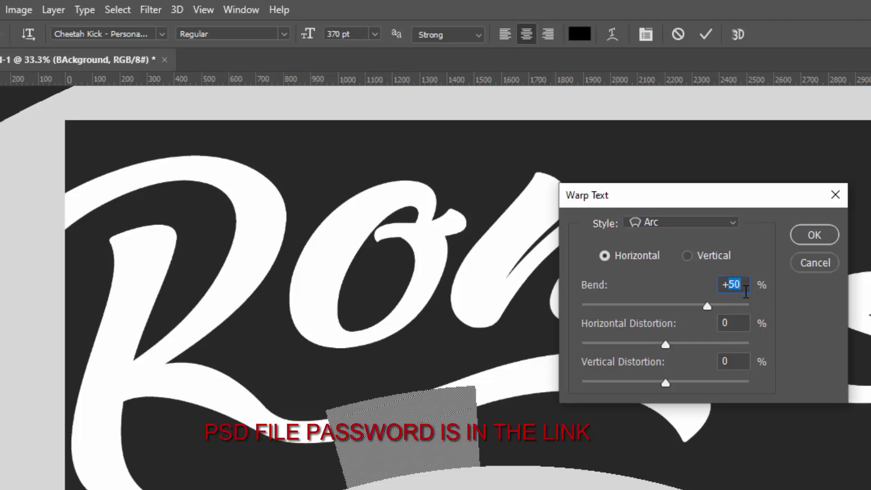
{"action": "type", "text": "12"}
{"action": "left_click", "coordinate": [726, 360]}
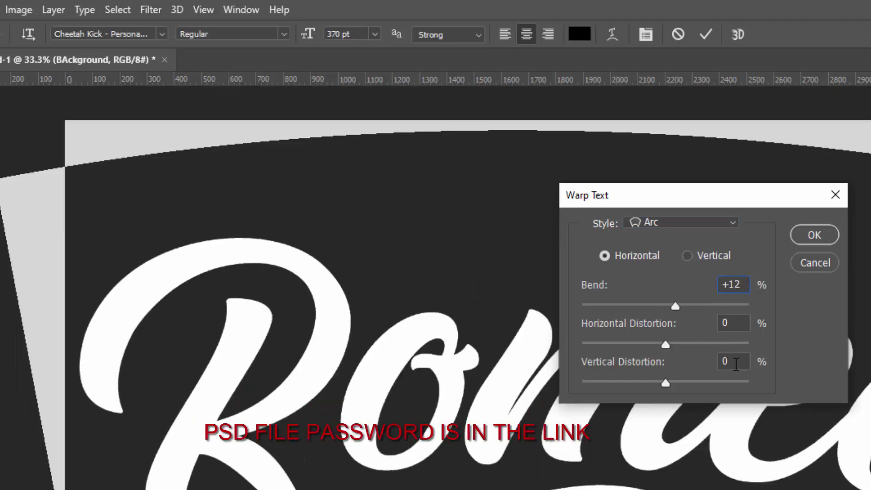
{"action": "type", "text": "10"}
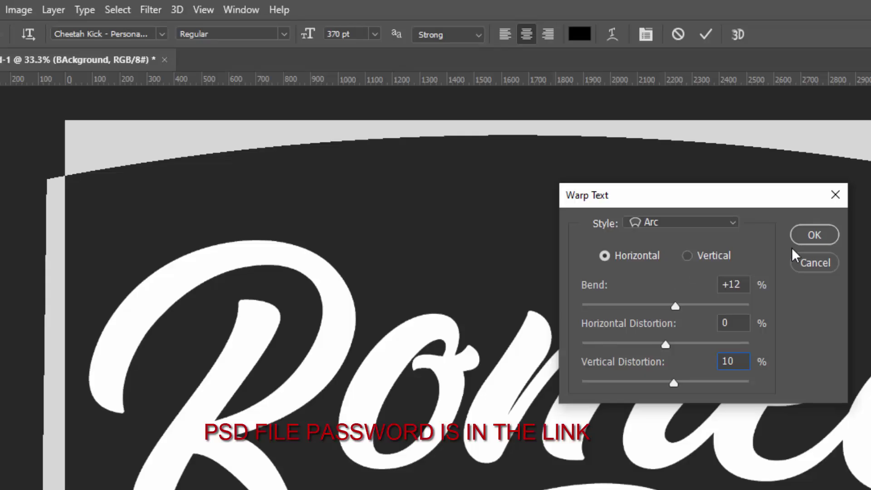
{"action": "left_click", "coordinate": [816, 234]}
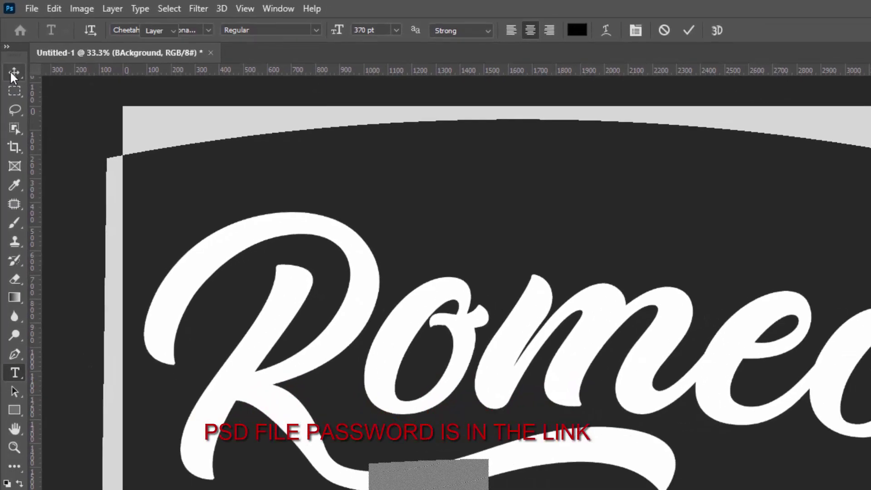
Step: Move the Romeo text down toward the middle of the canvas and scale it proportionally to 100.20%
{"action": "left_click", "coordinate": [11, 72]}
{"action": "left_click_drag", "start_coordinate": [398, 274], "coordinate": [399, 421]}
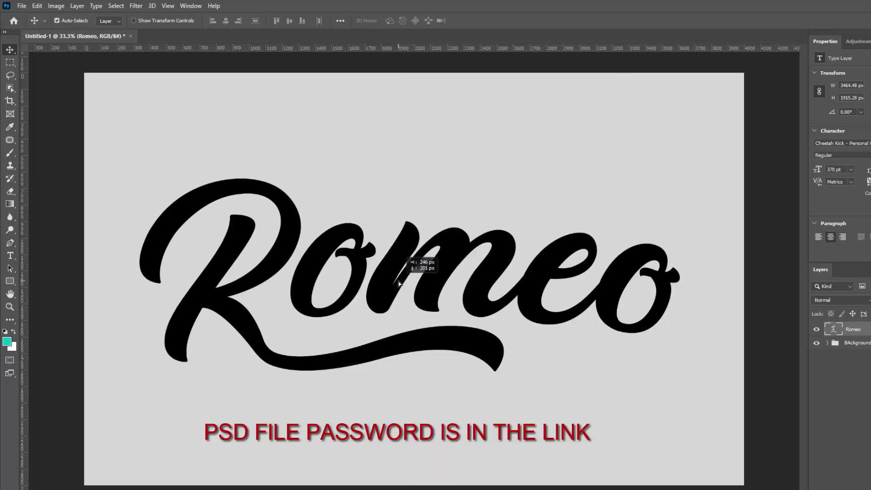
{"action": "key", "text": "ctrl+t"}
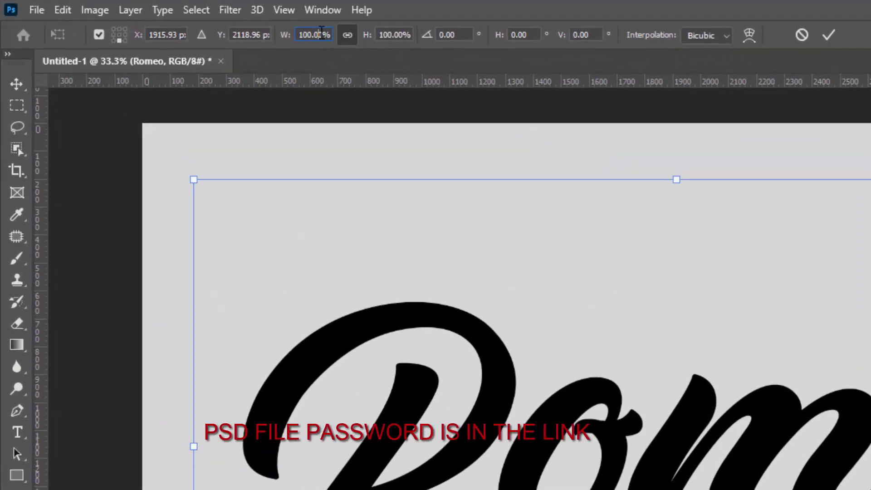
{"action": "key", "text": "BackSpace"}
{"action": "type", "text": "2"}
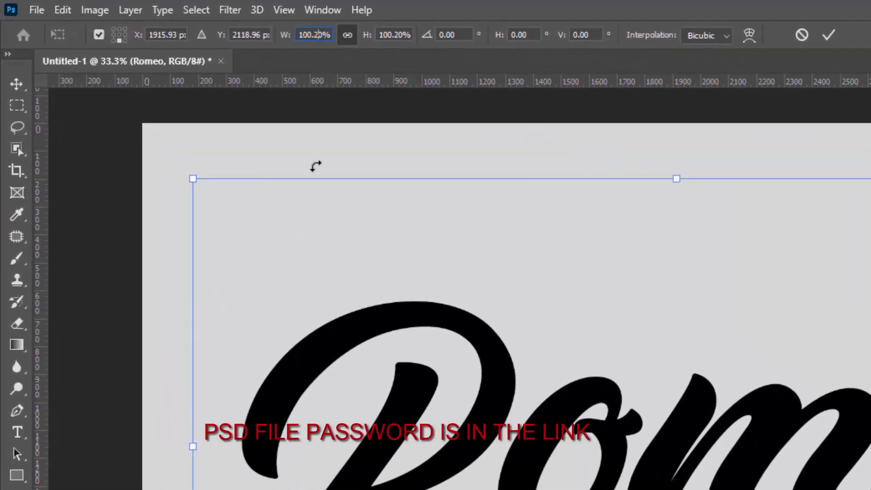
{"action": "left_click", "coordinate": [398, 35]}
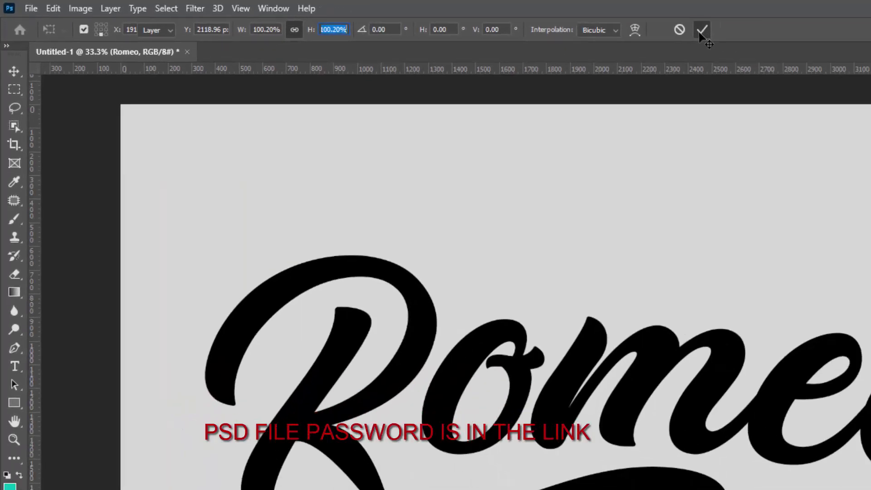
{"action": "left_click", "coordinate": [828, 35]}
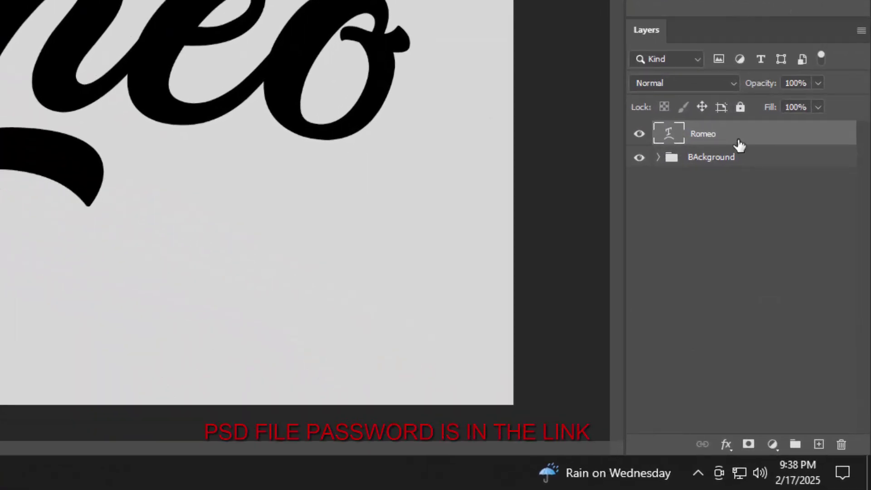
Step: Convert the Romeo text layer to a smart object and open its layer style blending options
{"action": "right_click", "coordinate": [737, 138]}
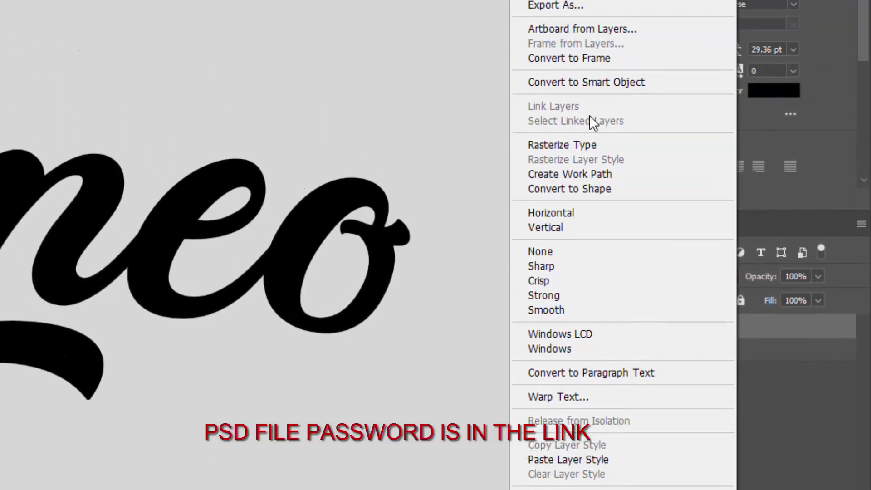
{"action": "left_click", "coordinate": [585, 132]}
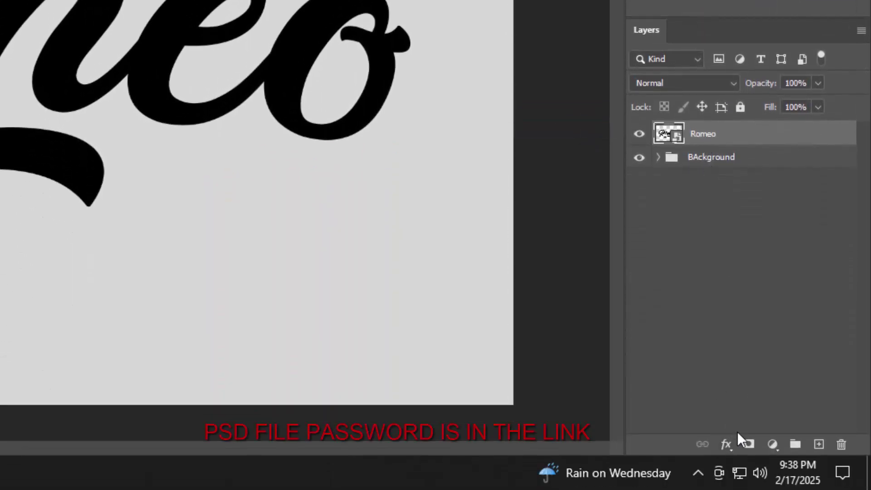
{"action": "left_click", "coordinate": [727, 444]}
{"action": "left_click", "coordinate": [740, 281]}
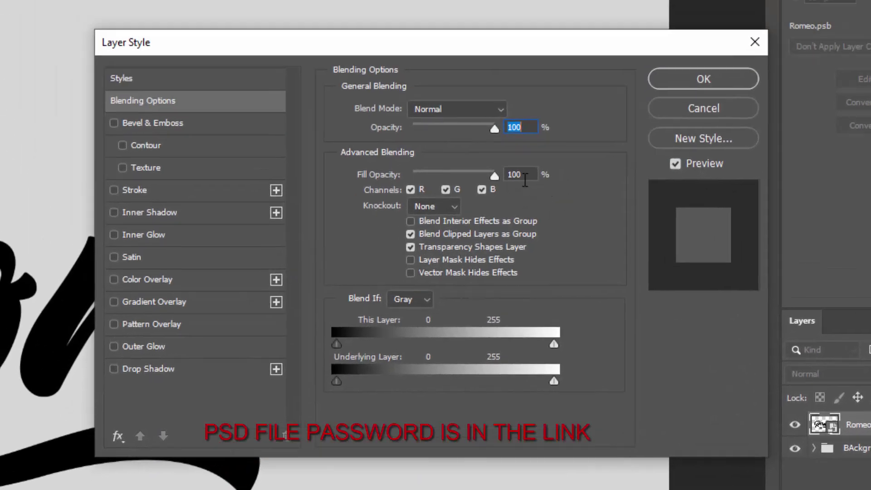
{"action": "left_click", "coordinate": [525, 179]}
Step: Add a drop shadow to the Romeo layer and set the shadow color to #9e4917
{"action": "left_click", "coordinate": [207, 373]}
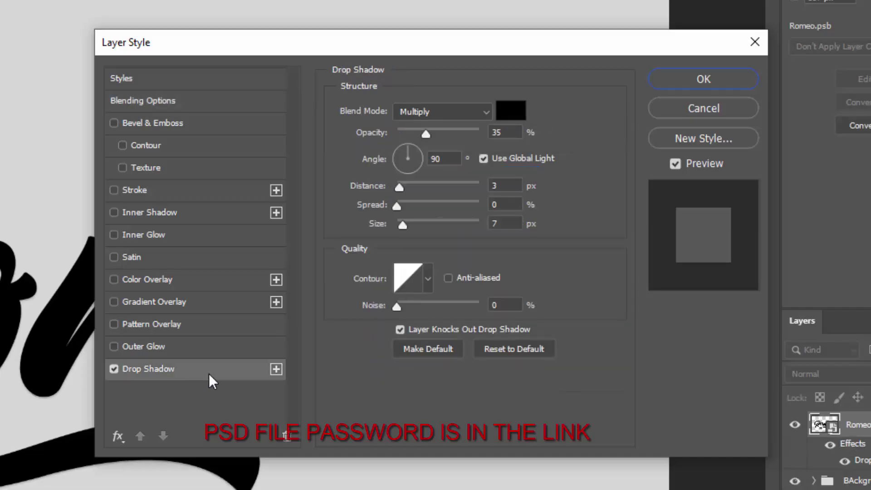
{"action": "left_click", "coordinate": [508, 113]}
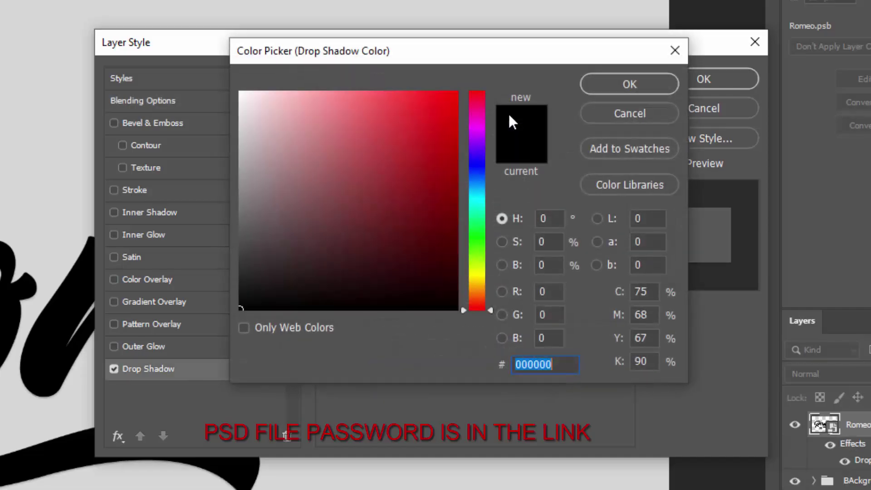
{"action": "type", "text": "9e4"}
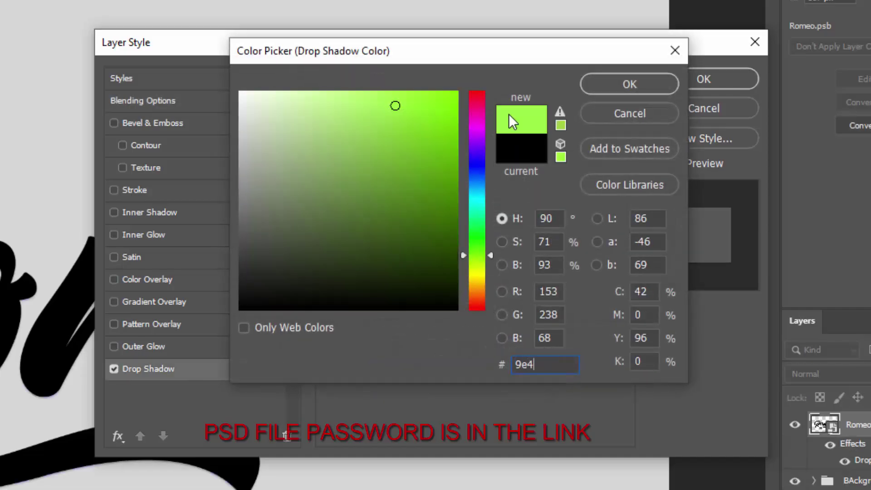
{"action": "type", "text": "917"}
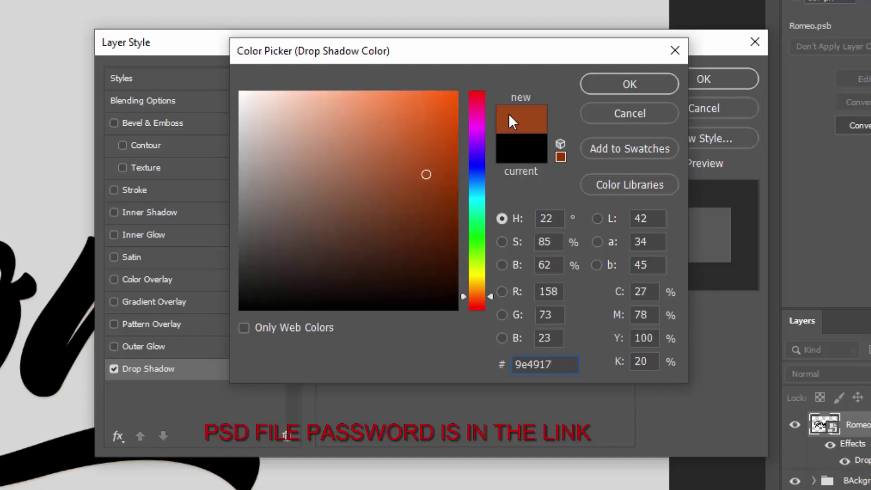
{"action": "left_click", "coordinate": [627, 84]}
Step: Set the drop shadow to 20% opacity, 77 px distance and 125 px size, with global light turned off
{"action": "left_click", "coordinate": [425, 134]}
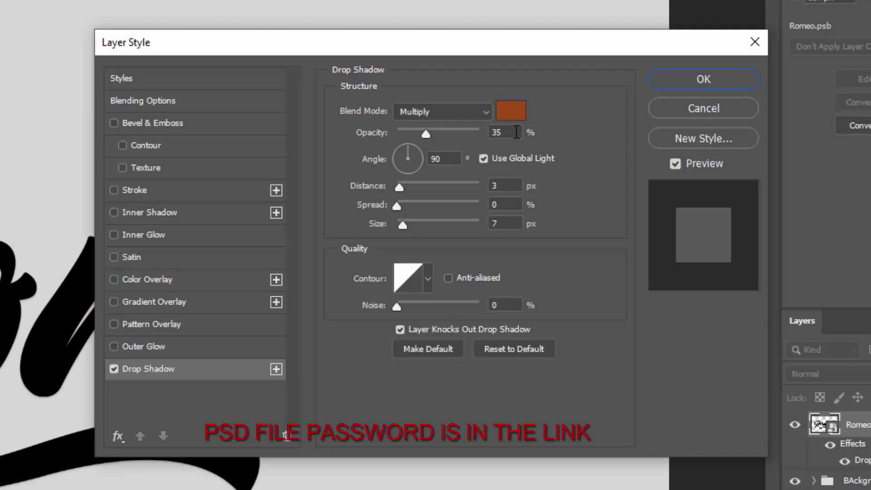
{"action": "type", "text": "20"}
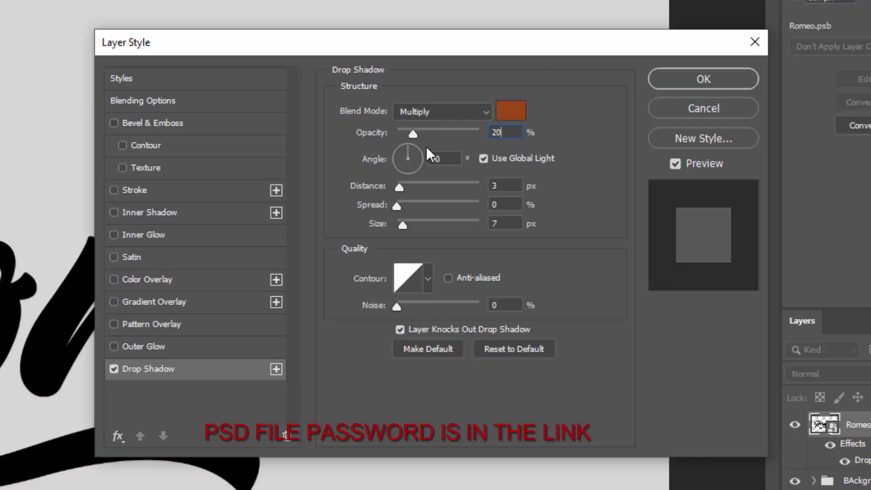
{"action": "left_click", "coordinate": [483, 158]}
{"action": "left_click", "coordinate": [504, 184]}
{"action": "type", "text": "77"}
{"action": "left_click", "coordinate": [519, 222]}
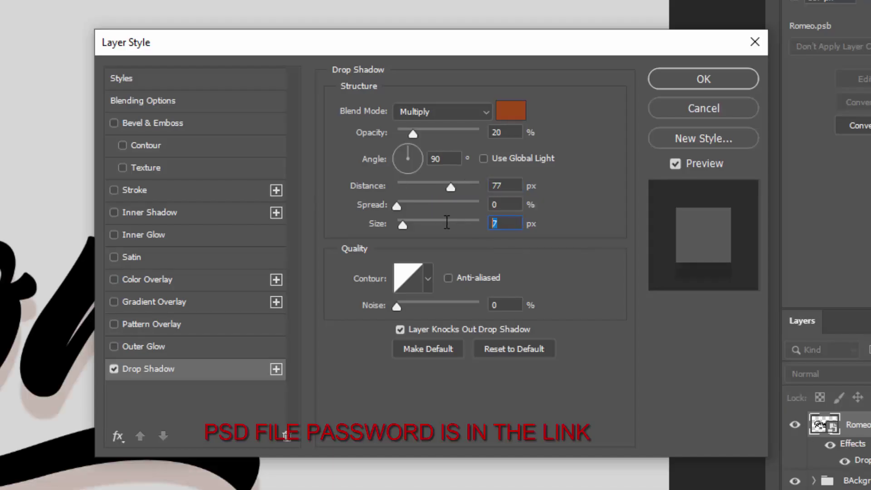
{"action": "type", "text": "125"}
Step: Add a second drop shadow with 25% opacity, 55 px distance and 55 px size
{"action": "left_click", "coordinate": [275, 370]}
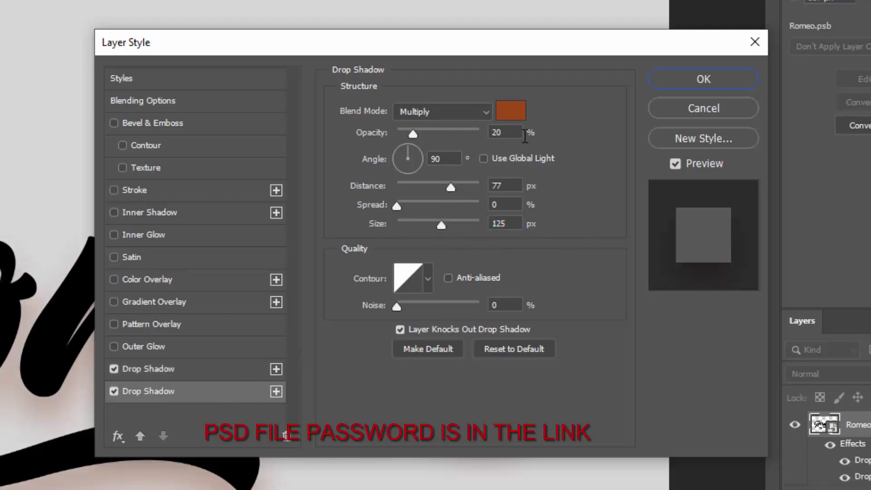
{"action": "double_click", "coordinate": [495, 136]}
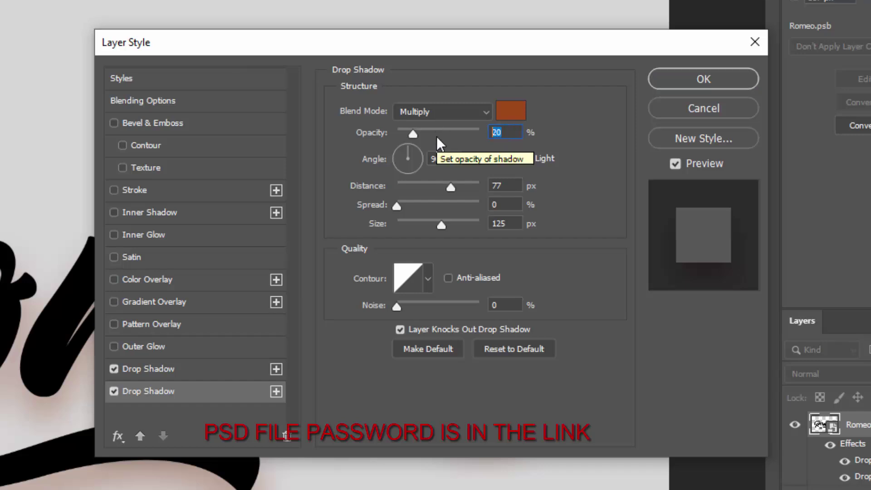
{"action": "type", "text": "25"}
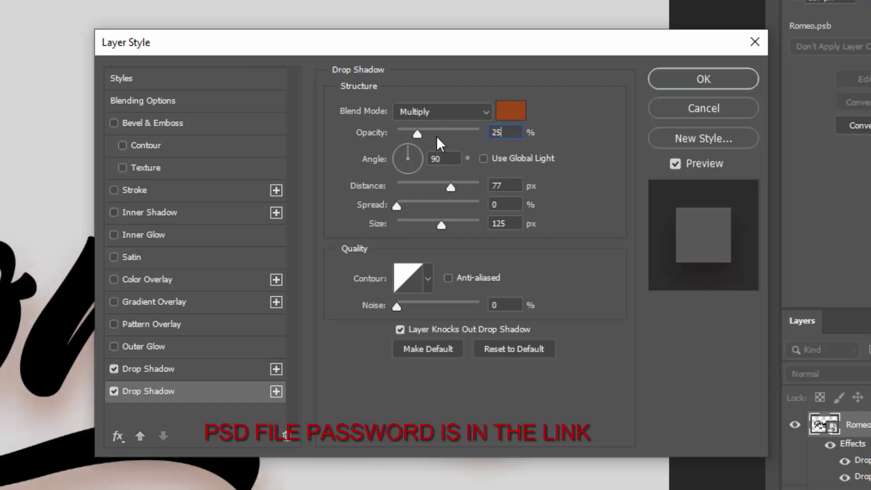
{"action": "double_click", "coordinate": [512, 185]}
{"action": "type", "text": "55"}
{"action": "double_click", "coordinate": [504, 224]}
{"action": "type", "text": "55"}
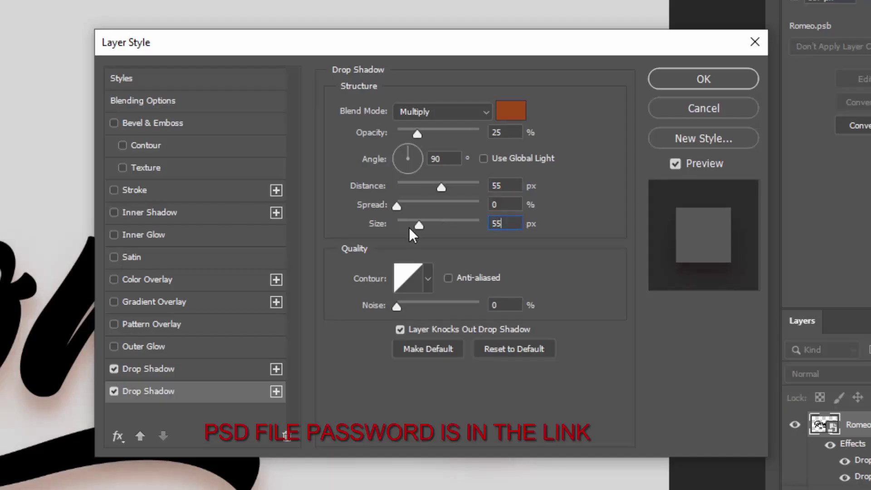
Step: Add a third drop shadow with 31% opacity, 36 px distance and 36 px size
{"action": "left_click", "coordinate": [275, 393]}
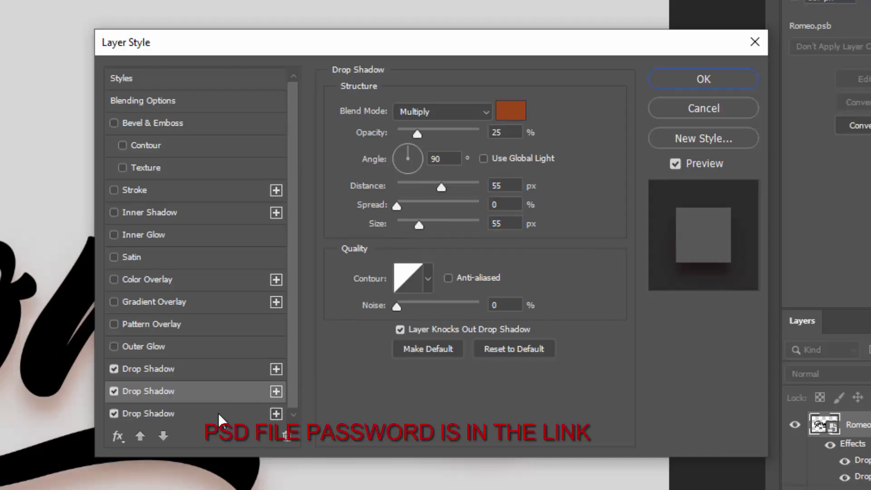
{"action": "left_click", "coordinate": [218, 413]}
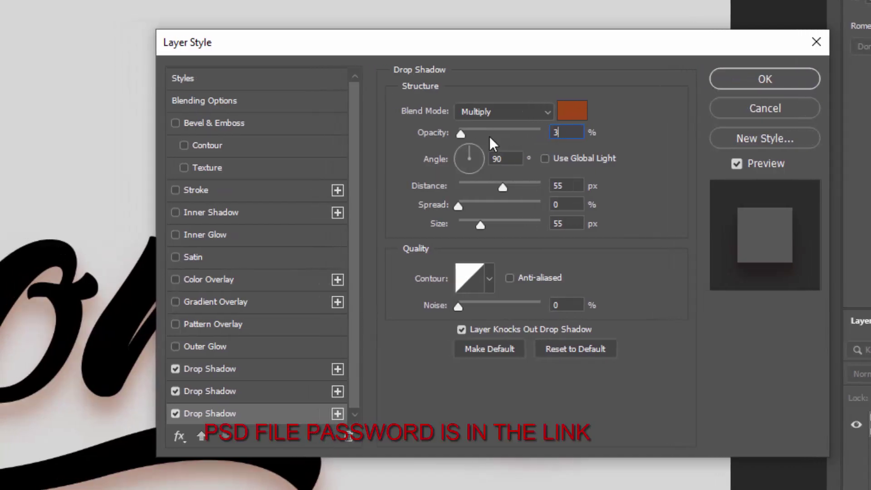
{"action": "type", "text": "31"}
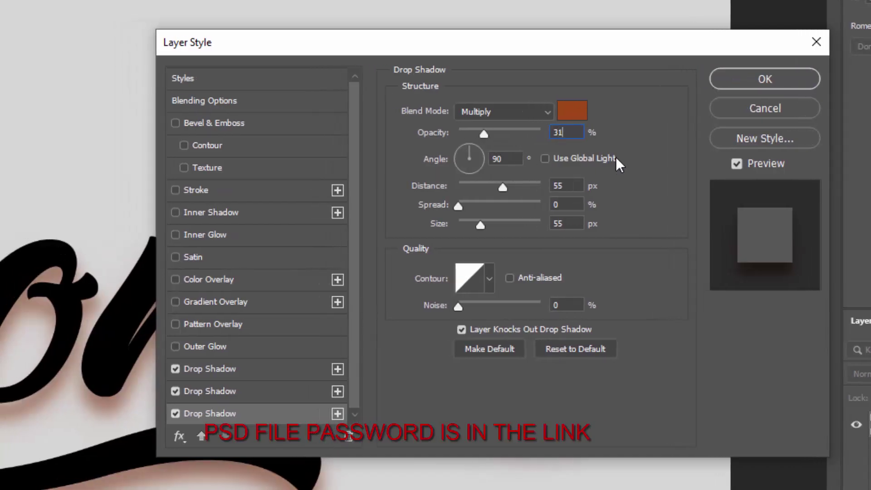
{"action": "left_click", "coordinate": [568, 185]}
{"action": "type", "text": "36"}
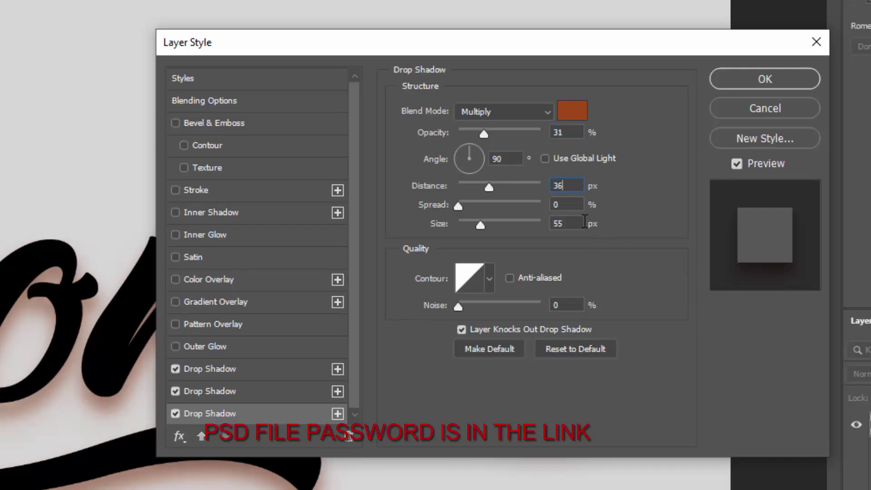
{"action": "key", "text": "Tab"}
{"action": "key", "text": "Tab"}
{"action": "type", "text": "36"}
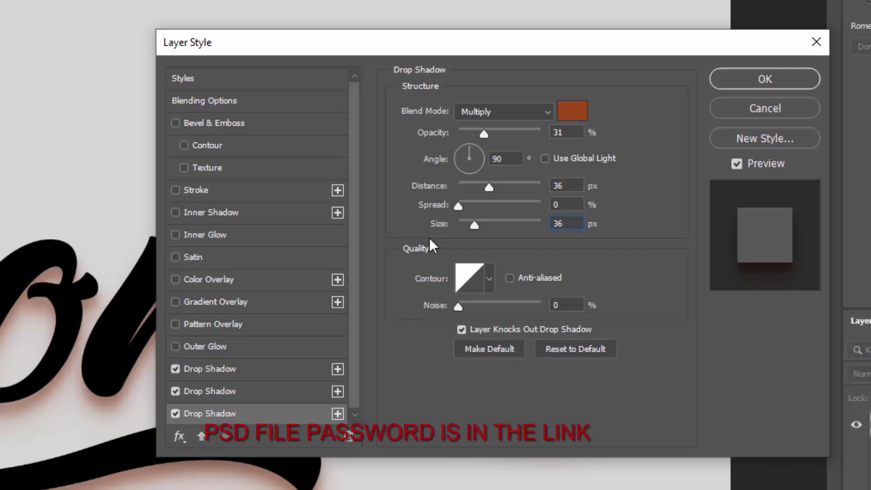
Step: Add a fourth drop shadow with 40% opacity and 30 px distance
{"action": "left_click", "coordinate": [339, 416]}
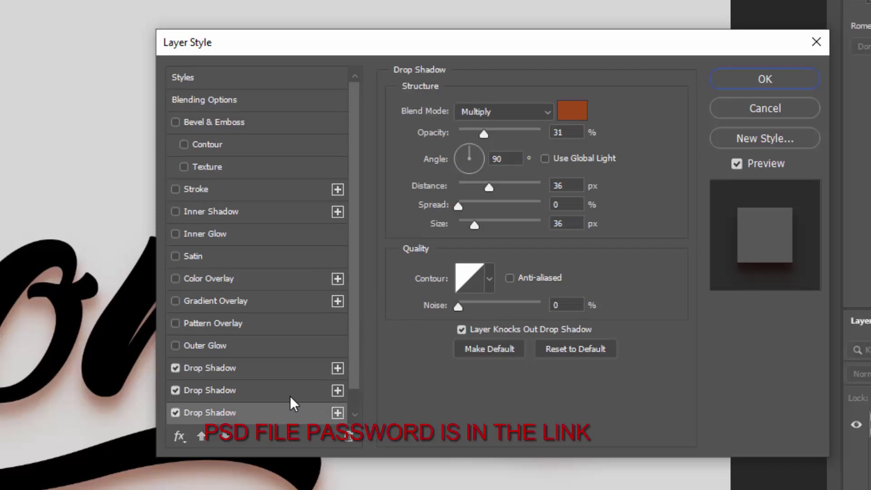
{"action": "left_click", "coordinate": [255, 411]}
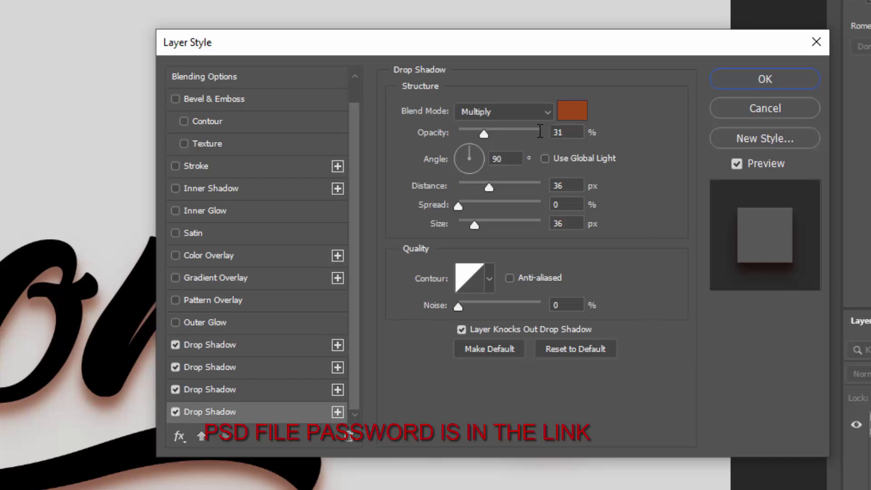
{"action": "double_click", "coordinate": [567, 132]}
{"action": "type", "text": "40"}
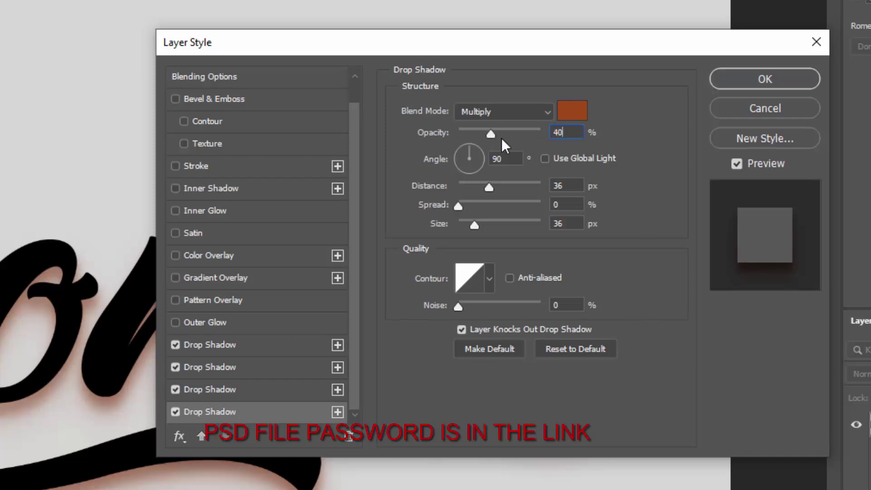
{"action": "double_click", "coordinate": [571, 185]}
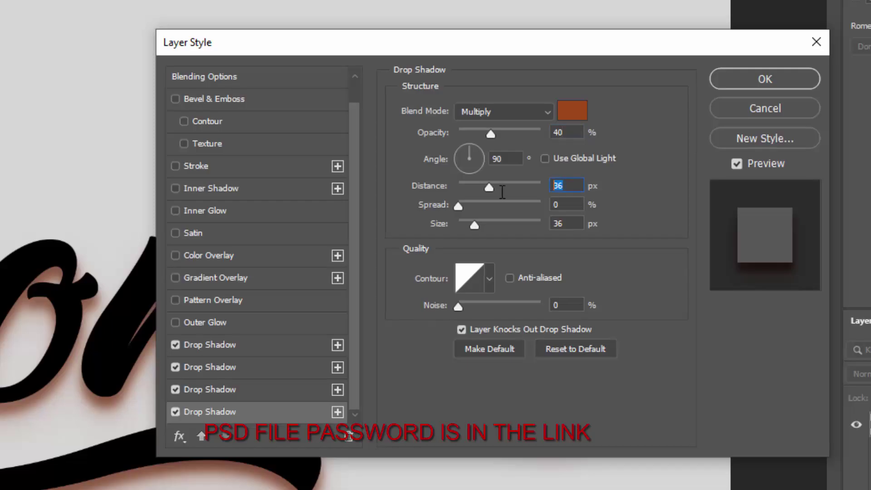
{"action": "type", "text": "30"}
{"action": "left_click", "coordinate": [565, 224]}
{"action": "double_click", "coordinate": [547, 224]}
Step: Add a fifth drop shadow with 50% opacity, 25 px distance and 20 px size
{"action": "left_click", "coordinate": [338, 406]}
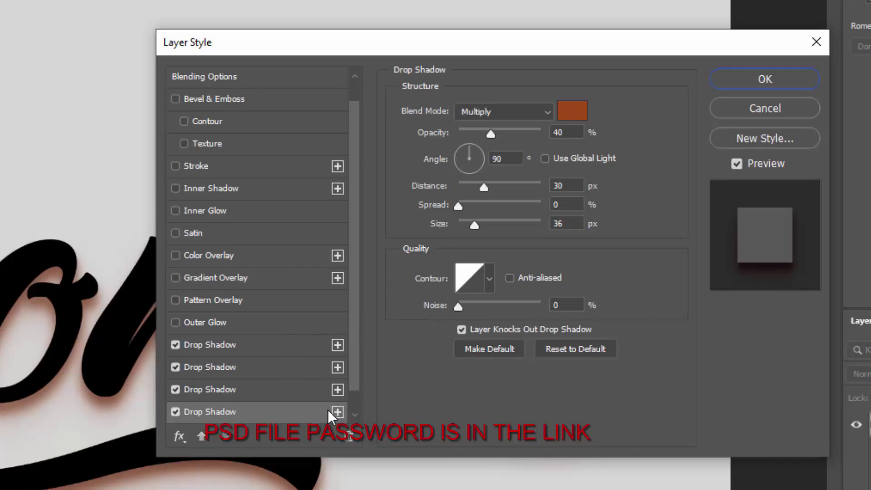
{"action": "left_click", "coordinate": [337, 411]}
{"action": "left_click", "coordinate": [581, 133]}
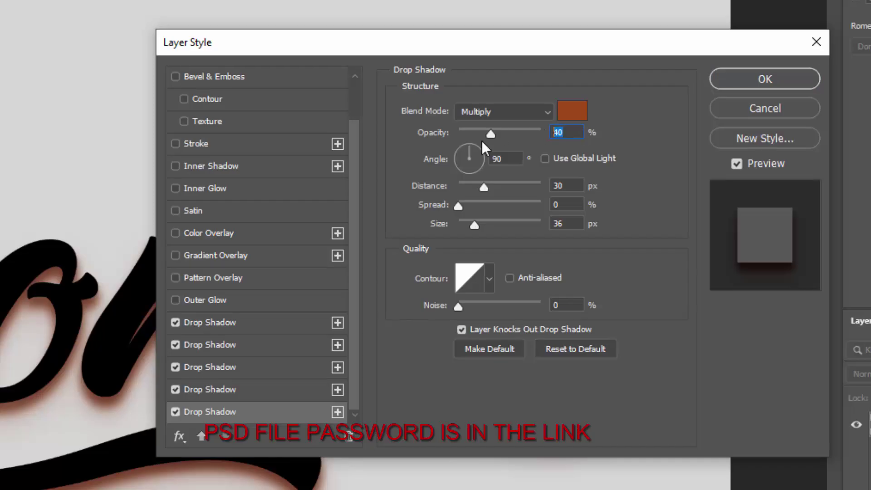
{"action": "type", "text": "50"}
{"action": "left_click", "coordinate": [579, 187]}
{"action": "type", "text": "25"}
{"action": "left_click", "coordinate": [570, 223]}
{"action": "type", "text": "20"}
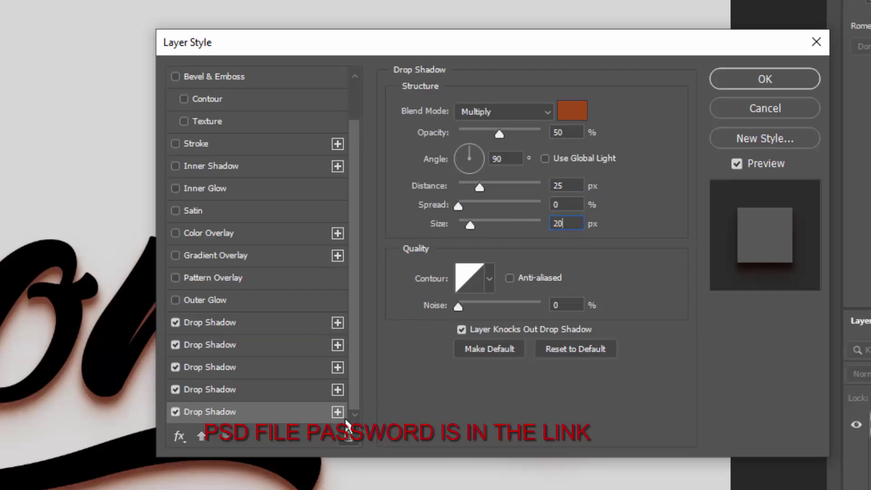
Step: Add a sixth drop shadow with 62% opacity and 45 px size, and apply the layer style
{"action": "left_click", "coordinate": [333, 414]}
{"action": "left_click", "coordinate": [334, 414]}
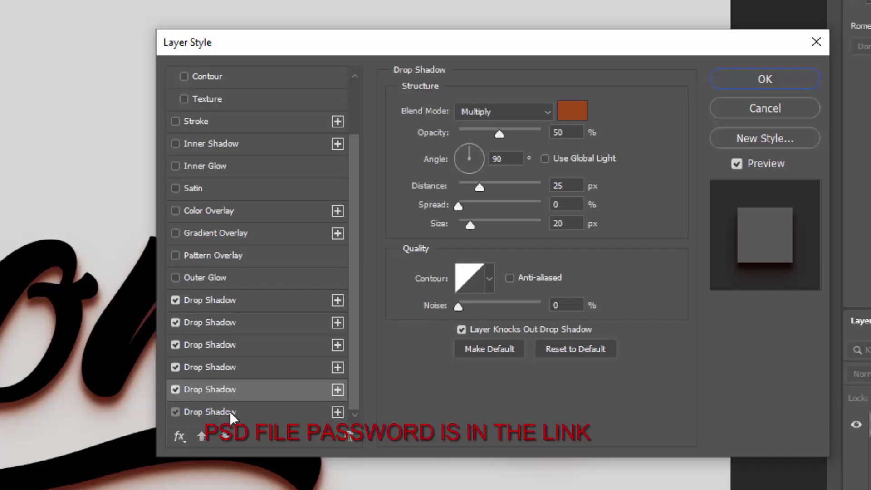
{"action": "left_click", "coordinate": [583, 132]}
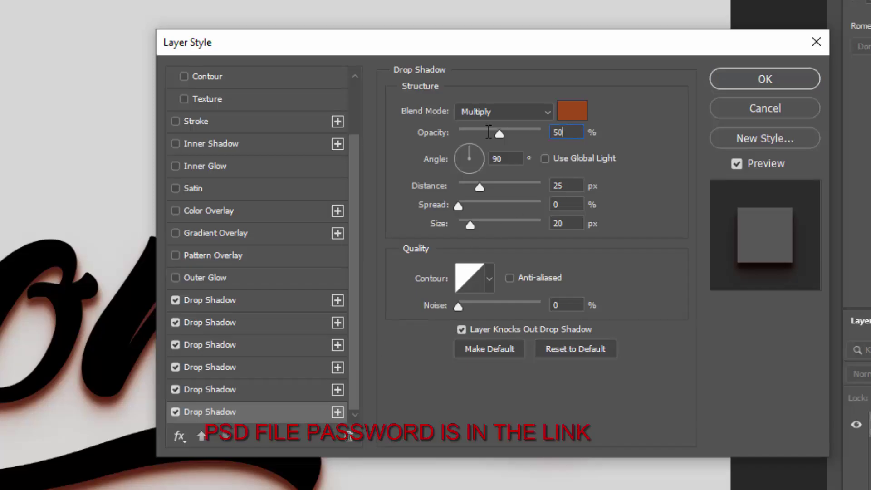
{"action": "type", "text": "6"}
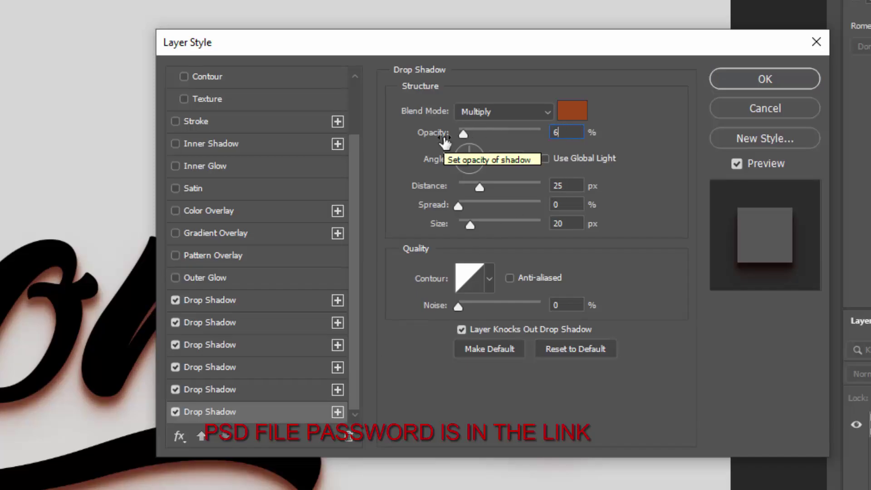
{"action": "type", "text": "2"}
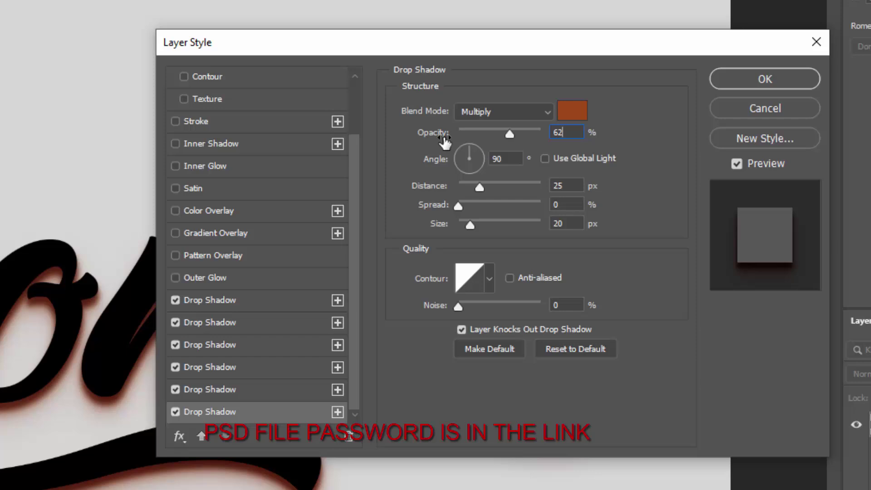
{"action": "left_click", "coordinate": [572, 222]}
{"action": "type", "text": "45"}
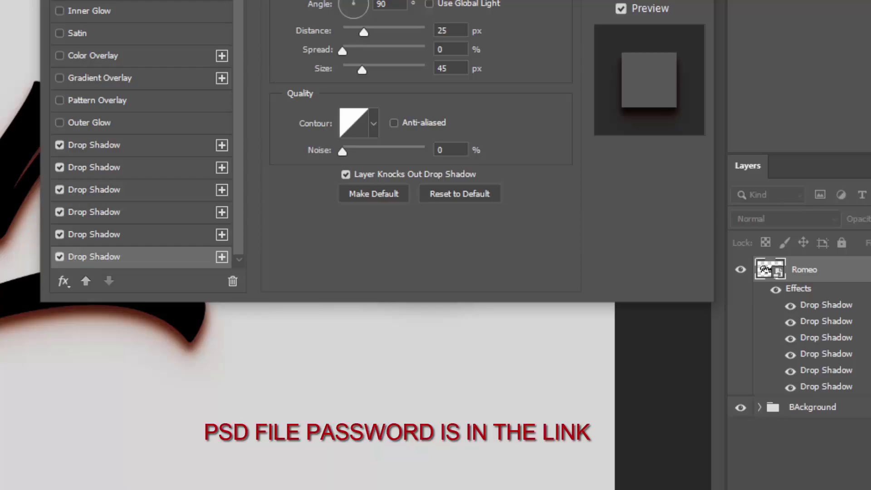
{"action": "left_click", "coordinate": [775, 78]}
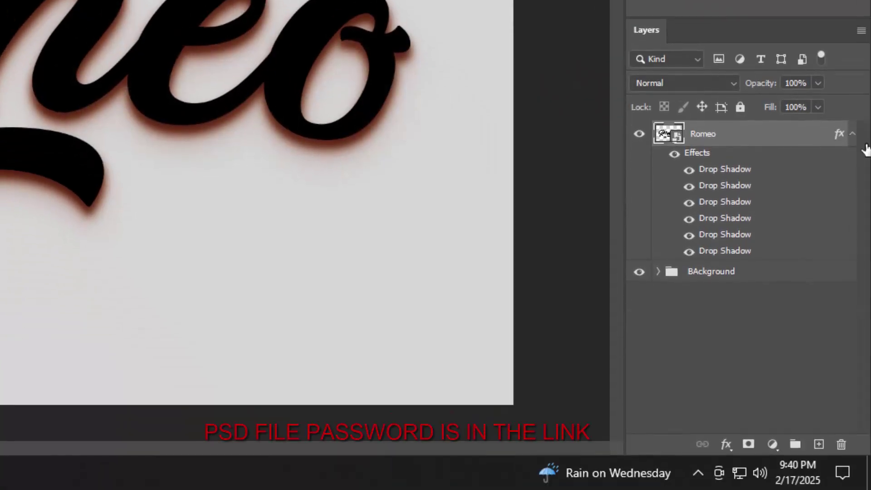
Step: Collapse the Romeo layer's effects list and rename the layer to Shadow
{"action": "left_click", "coordinate": [853, 134]}
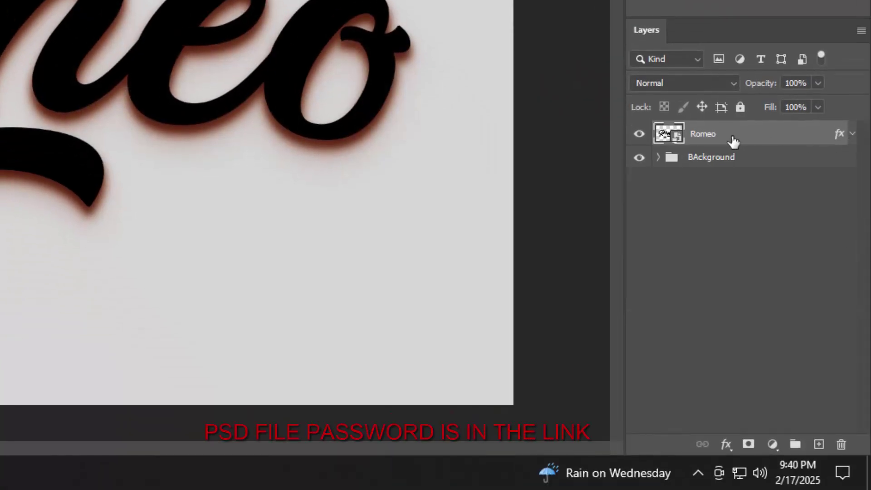
{"action": "double_click", "coordinate": [703, 134]}
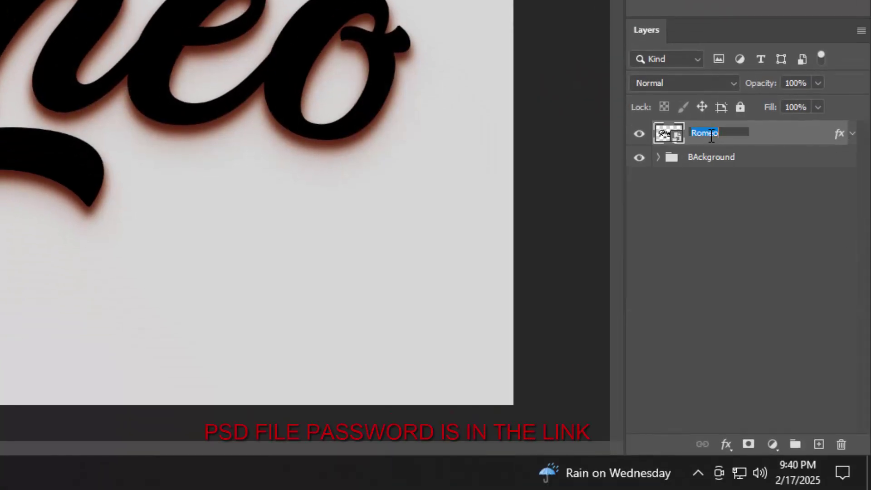
{"action": "type", "text": "Shadow"}
{"action": "key", "text": "Return"}
Step: Duplicate the Shadow layer in place
{"action": "double_click", "coordinate": [711, 135]}
{"action": "left_click", "coordinate": [783, 136]}
{"action": "key", "text": "ctrl+shift+alt+t"}
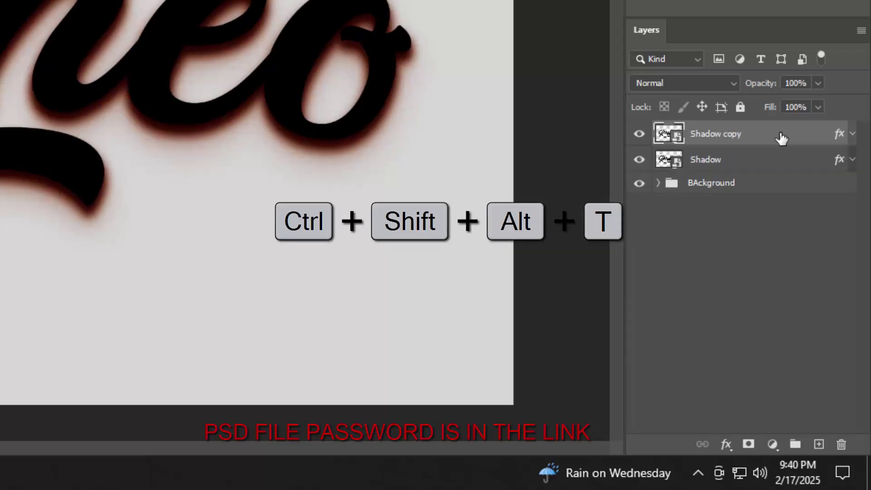
Step: Put the original Shadow layer into a new group named Shadow and collapse the group
{"action": "left_click", "coordinate": [732, 162]}
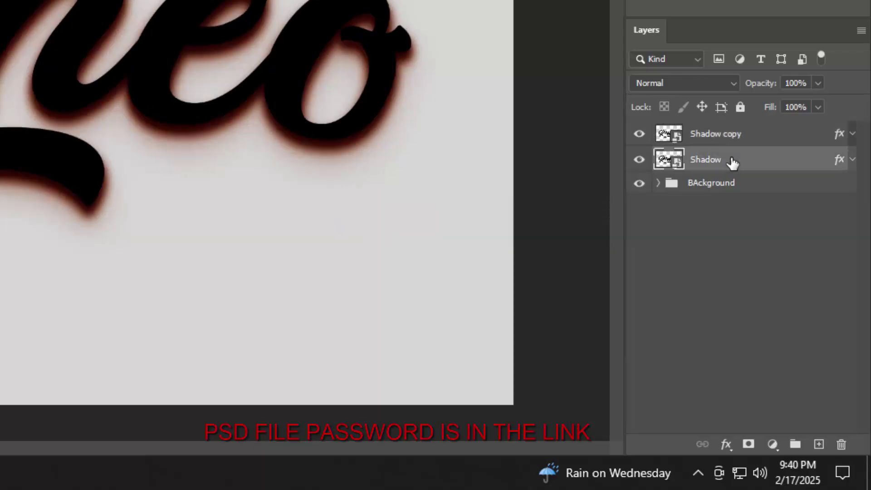
{"action": "key", "text": "ctrl+g"}
{"action": "double_click", "coordinate": [711, 166]}
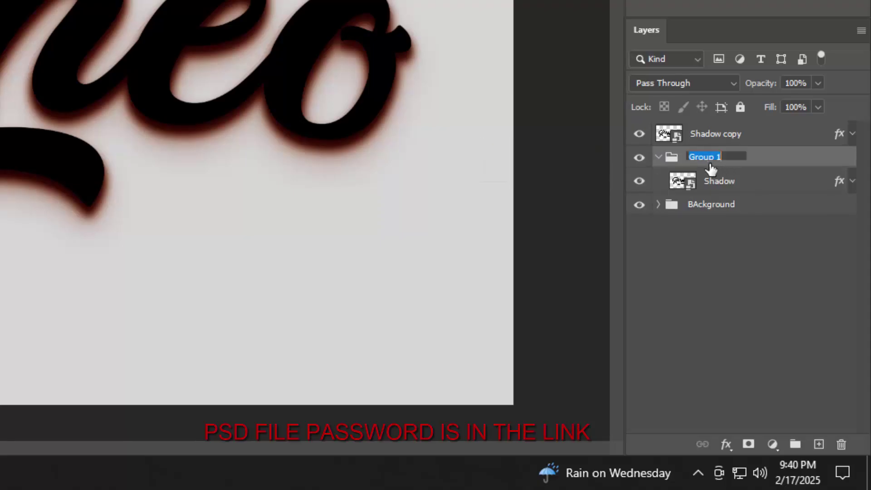
{"action": "type", "text": "Shadow"}
{"action": "key", "text": "Return"}
{"action": "left_click", "coordinate": [658, 157]}
Step: Rename the Shadow copy layer to Border 01 and clear its layer style
{"action": "double_click", "coordinate": [724, 134]}
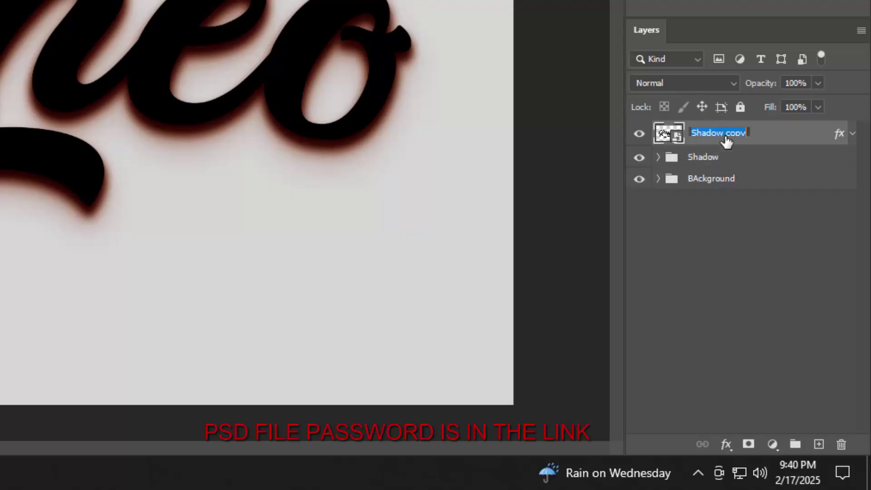
{"action": "type", "text": "Border 01"}
{"action": "key", "text": "Return"}
{"action": "right_click", "coordinate": [825, 131]}
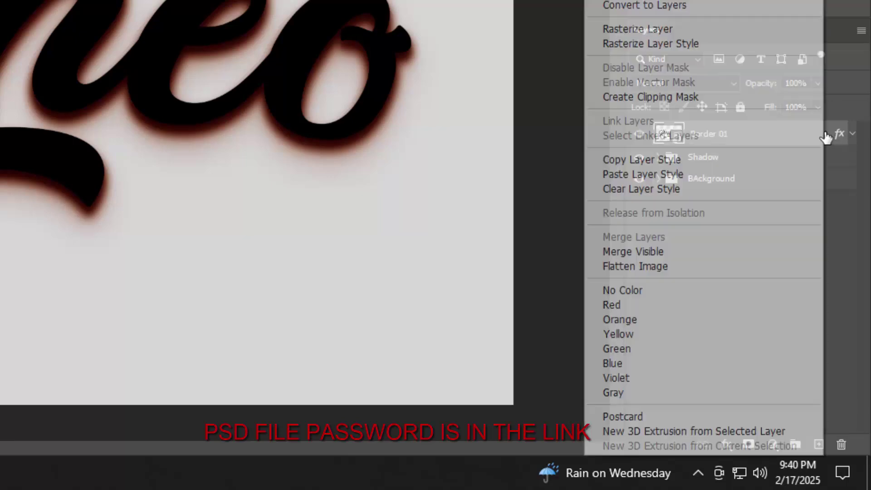
{"action": "left_click", "coordinate": [711, 187]}
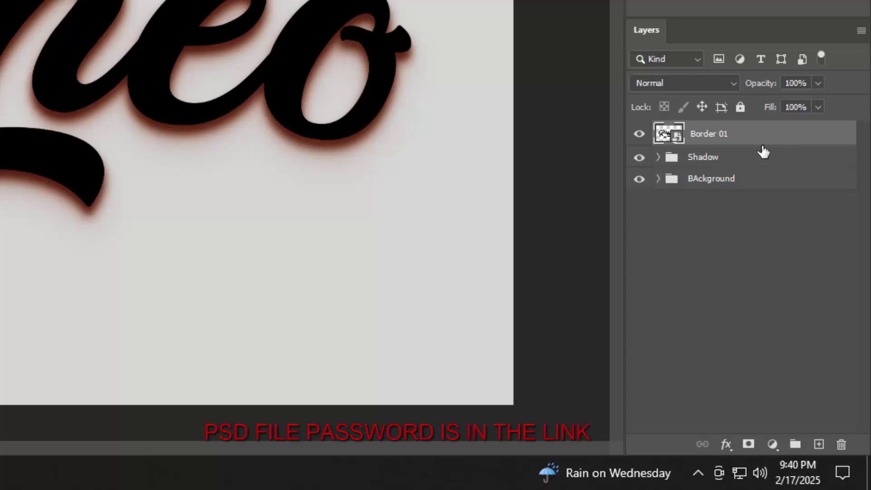
Step: Add a Bevel & Emboss effect with the Stroke Emboss style to the Border 01 layer
{"action": "left_click", "coordinate": [726, 444]}
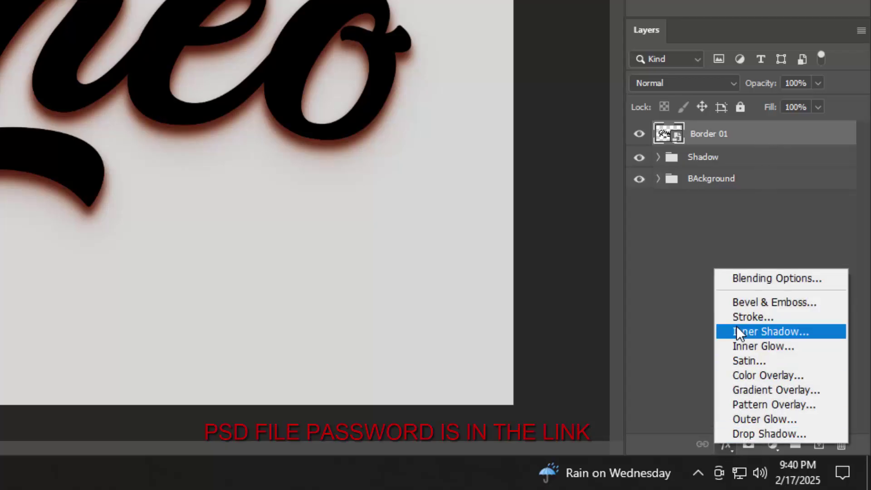
{"action": "left_click", "coordinate": [739, 281]}
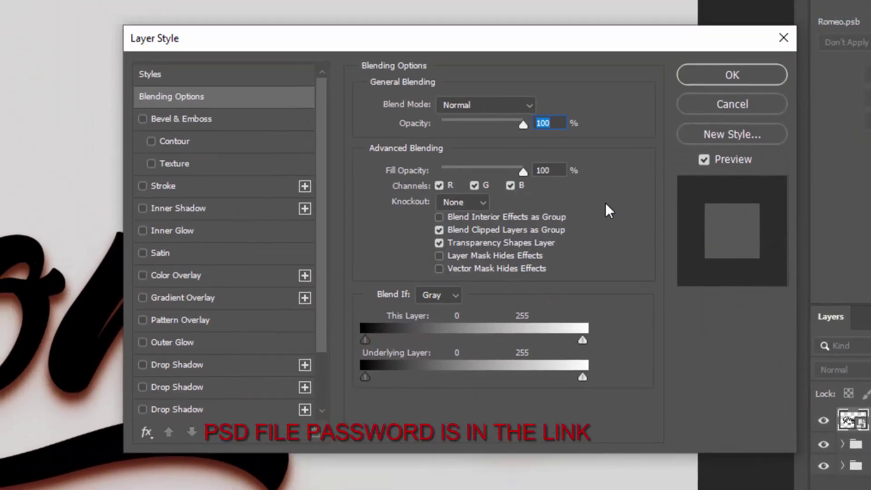
{"action": "left_click", "coordinate": [534, 152]}
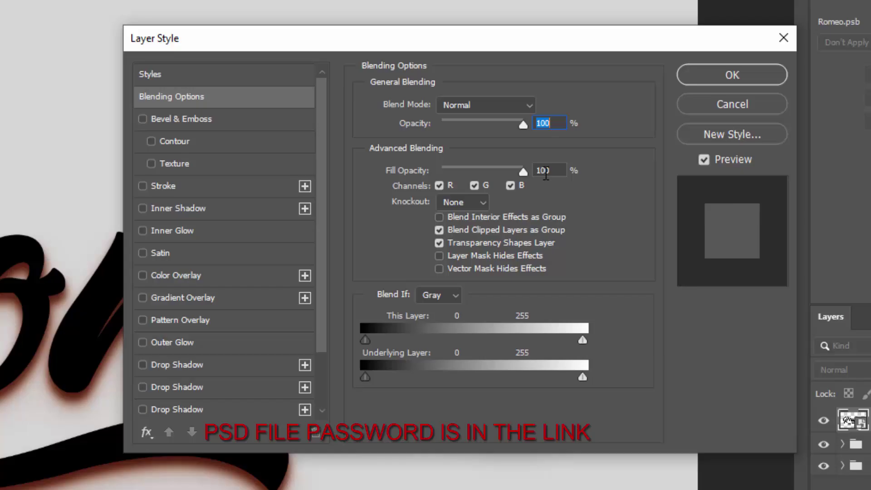
{"action": "left_click", "coordinate": [227, 121]}
{"action": "left_click", "coordinate": [447, 106]}
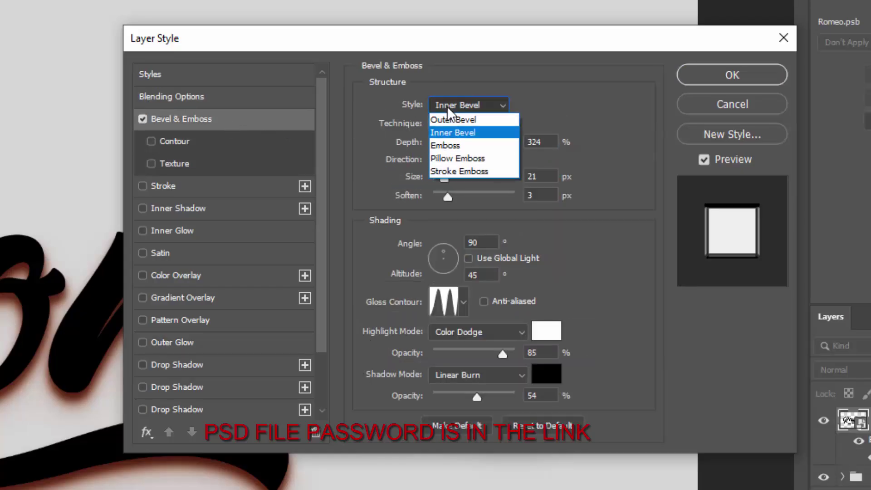
{"action": "left_click", "coordinate": [480, 167]}
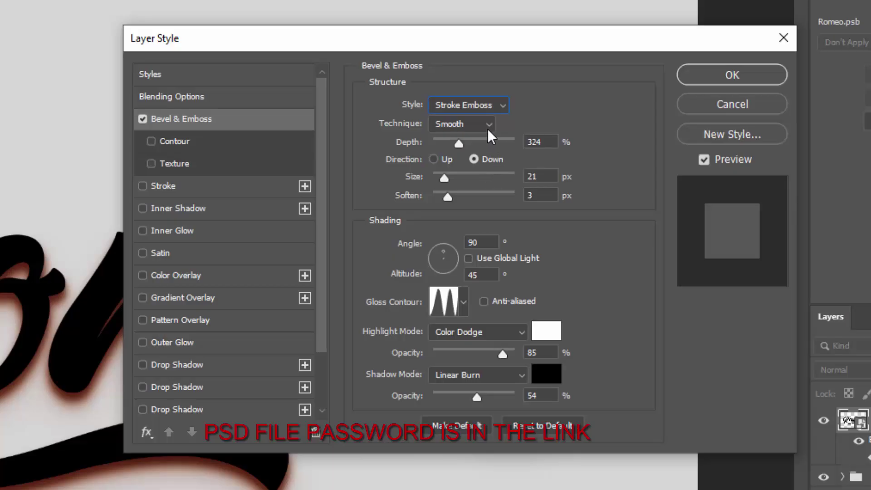
Step: Set the Border 01 bevel's depth to 1000%, size to 32 px and soften to 0 px
{"action": "double_click", "coordinate": [551, 143]}
{"action": "type", "text": "1000"}
{"action": "left_click", "coordinate": [547, 176]}
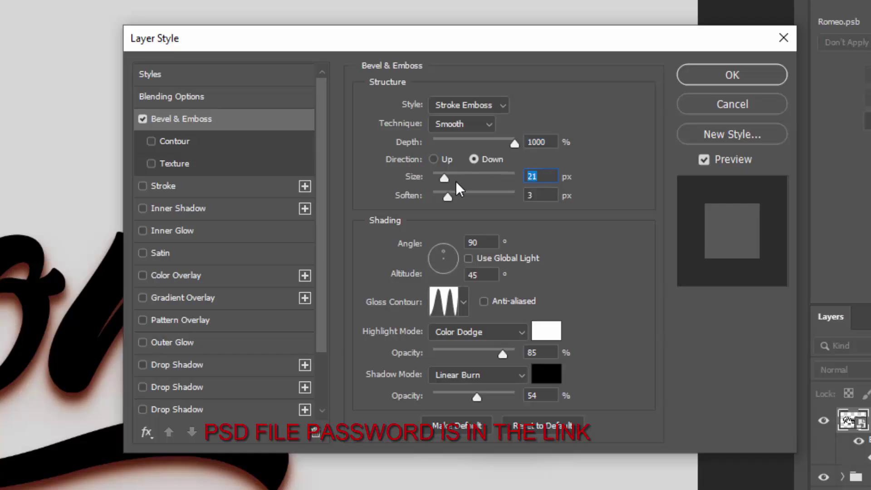
{"action": "type", "text": "32"}
{"action": "key", "text": "Tab"}
{"action": "type", "text": "0"}
Step: Set the bevel's altitude to 30° with the Ring - Double gloss contour, highlight opacity to 50% and shadow opacity to 53%
{"action": "left_click", "coordinate": [480, 274]}
{"action": "type", "text": "30"}
{"action": "left_click", "coordinate": [448, 302]}
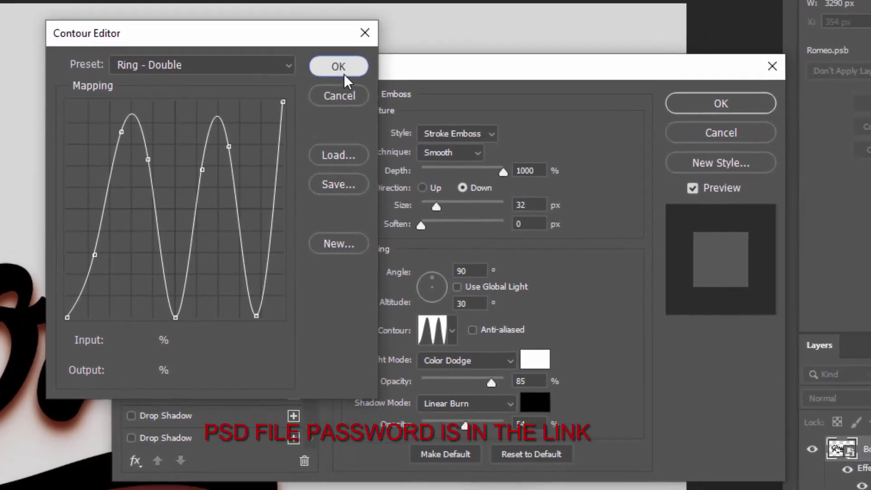
{"action": "left_click", "coordinate": [356, 80]}
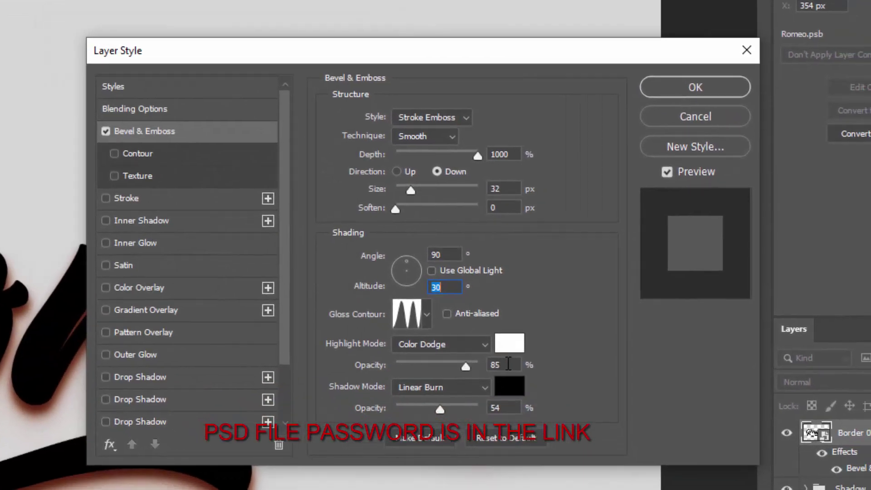
{"action": "left_click", "coordinate": [508, 364]}
{"action": "type", "text": "50"}
{"action": "left_click_drag", "start_coordinate": [509, 406], "coordinate": [440, 407]}
{"action": "type", "text": "53"}
Step: Add a 17 px outside stroke in color #ec7a00 to Border 01 and apply the layer style
{"action": "left_click", "coordinate": [136, 199]}
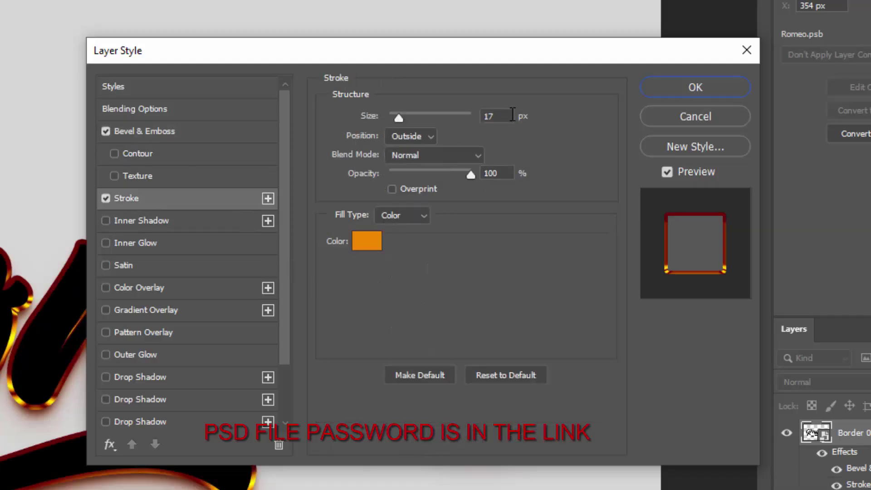
{"action": "left_click_drag", "start_coordinate": [513, 114], "coordinate": [445, 119]}
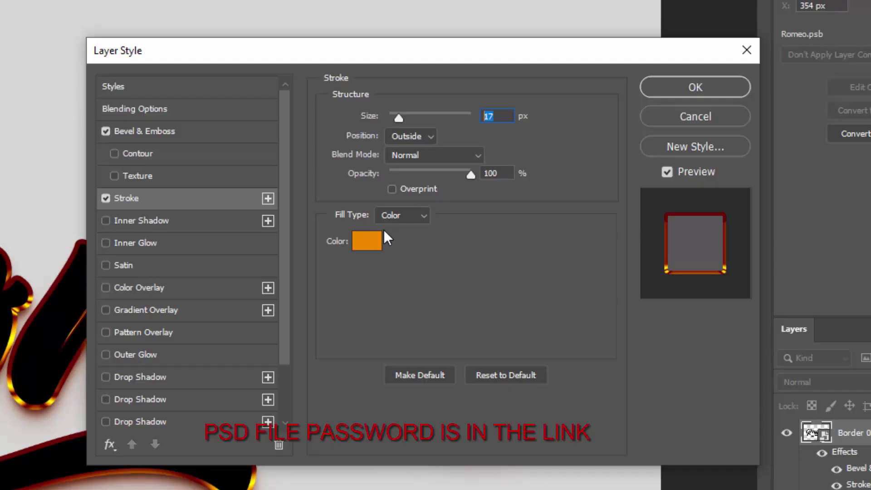
{"action": "left_click", "coordinate": [369, 241]}
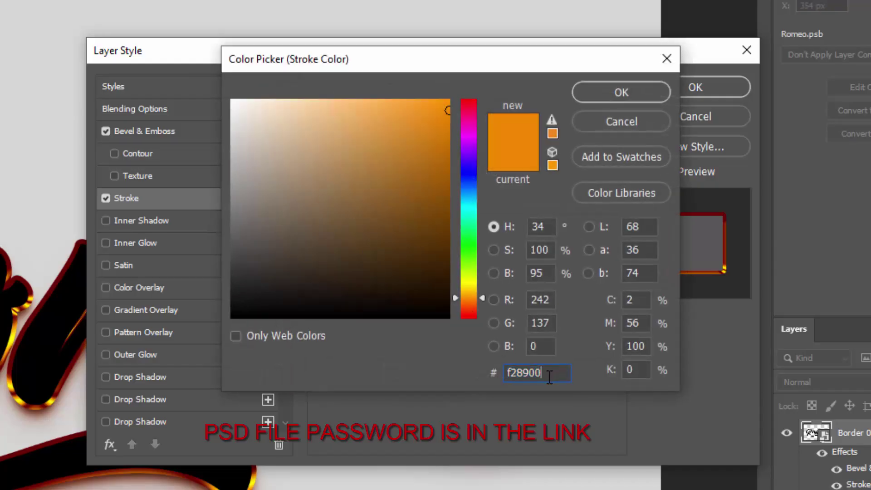
{"action": "type", "text": "e"}
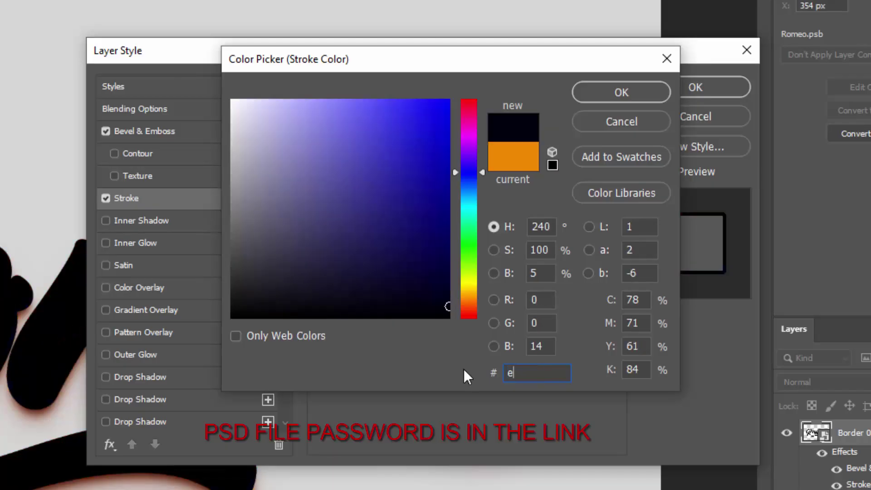
{"action": "type", "text": "c7a0"}
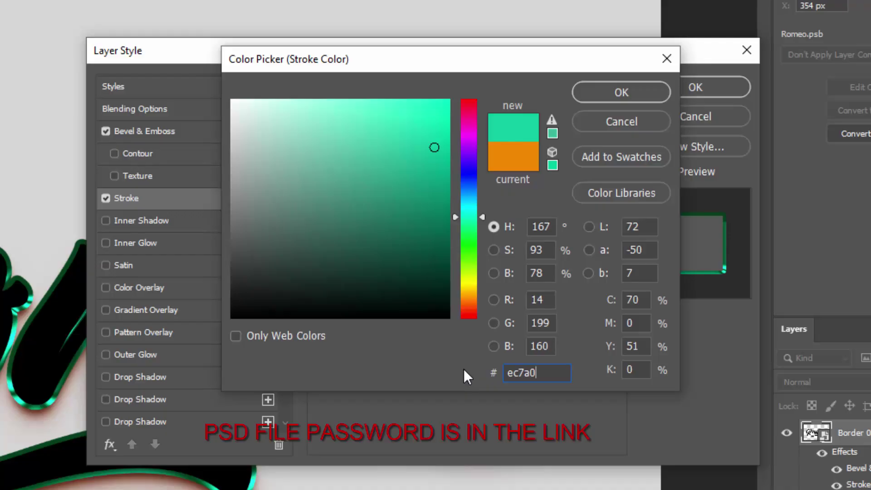
{"action": "type", "text": "0"}
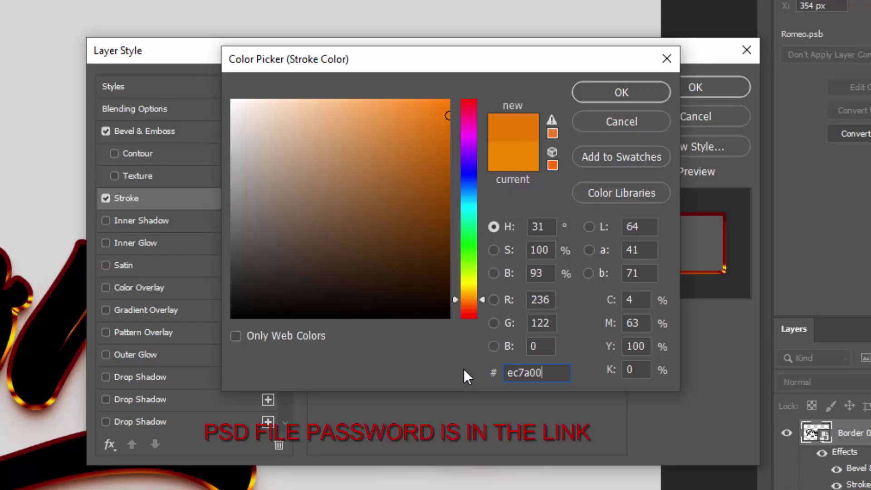
{"action": "left_click", "coordinate": [643, 94]}
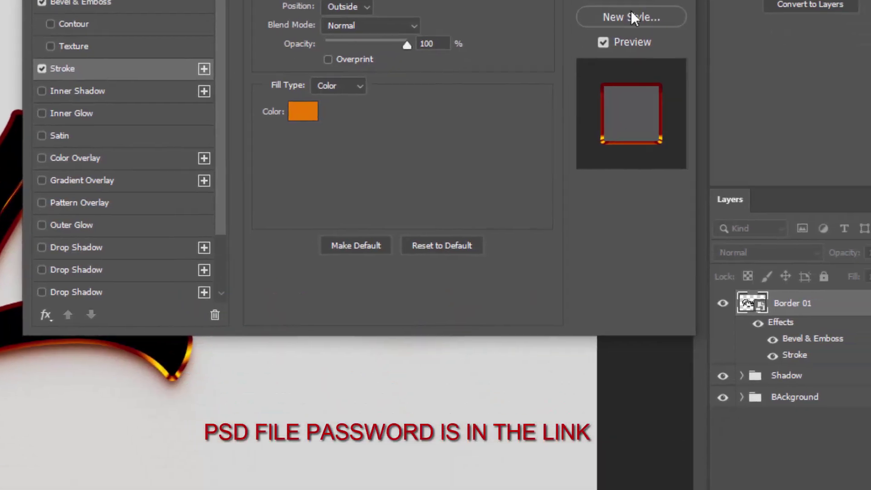
{"action": "left_click", "coordinate": [671, 89]}
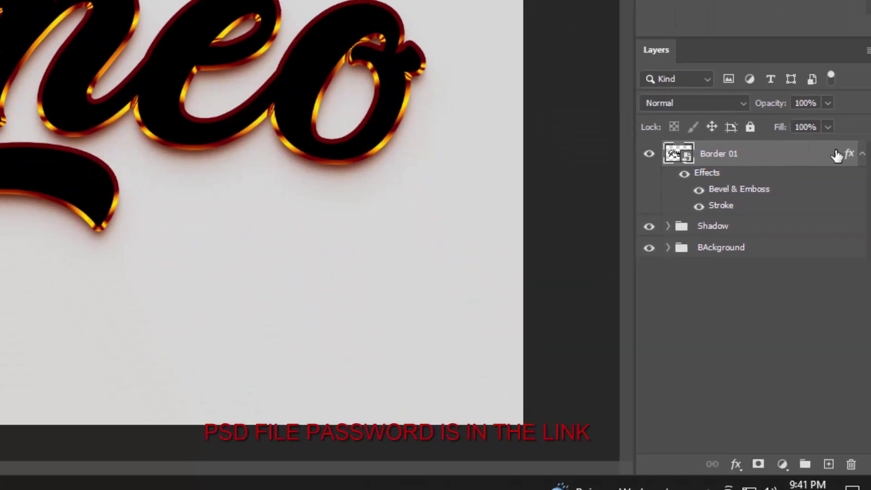
Step: Collapse Border 01's effects list and make nine stacked copies of the layer by repeating the last transform on duplicates
{"action": "left_click", "coordinate": [853, 134]}
{"action": "key", "text": "ctrl+shift+alt+t"}
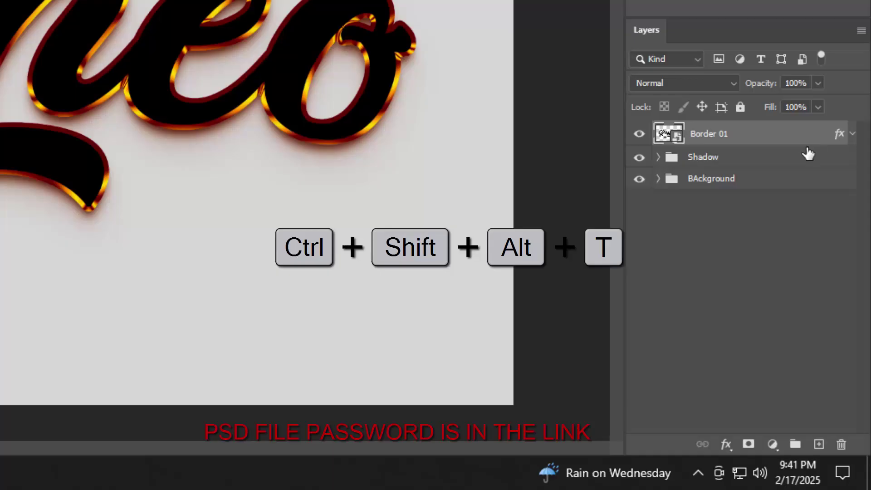
{"action": "key", "text": "ctrl+shift+alt+t"}
{"action": "key", "text": "ctrl+shift+alt+t"}
{"action": "key", "text": "ctrl+shift+alt+t"}
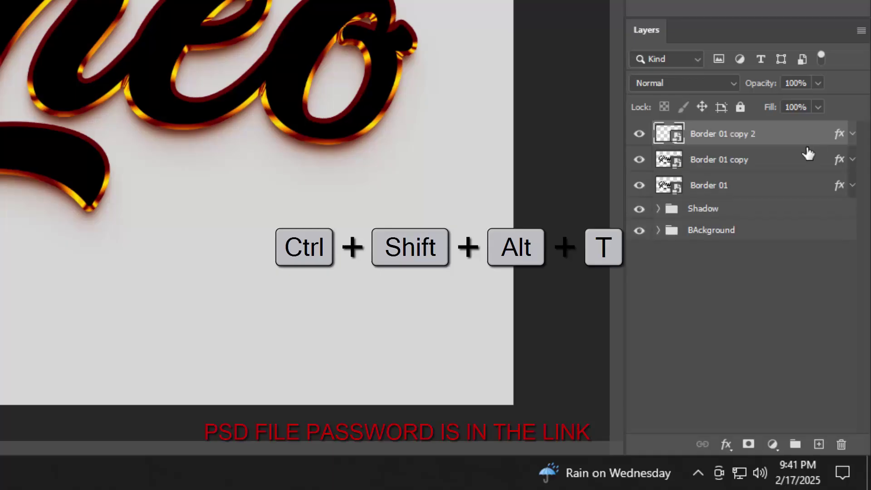
{"action": "key", "text": "ctrl+shift+alt+t"}
{"action": "key", "text": "ctrl+shift+alt+t"}
{"action": "key", "text": "ctrl+shift+alt+t"}
{"action": "key", "text": "ctrl+shift+alt+t"}
{"action": "key", "text": "ctrl+shift+alt+t"}
{"action": "key", "text": "ctrl+shift+alt+t"}
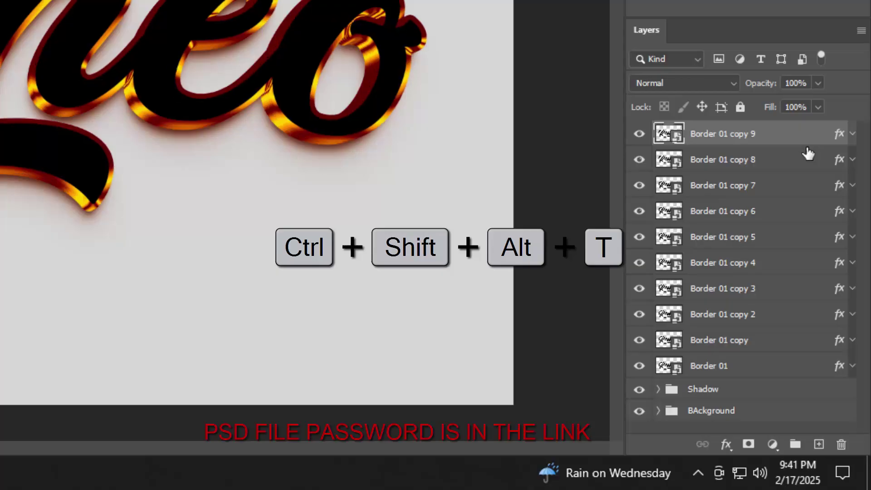
Step: Group the layers from Border 01 through Border 01 copy 8 and hide Border 01 copy 9
{"action": "left_click", "coordinate": [791, 166]}
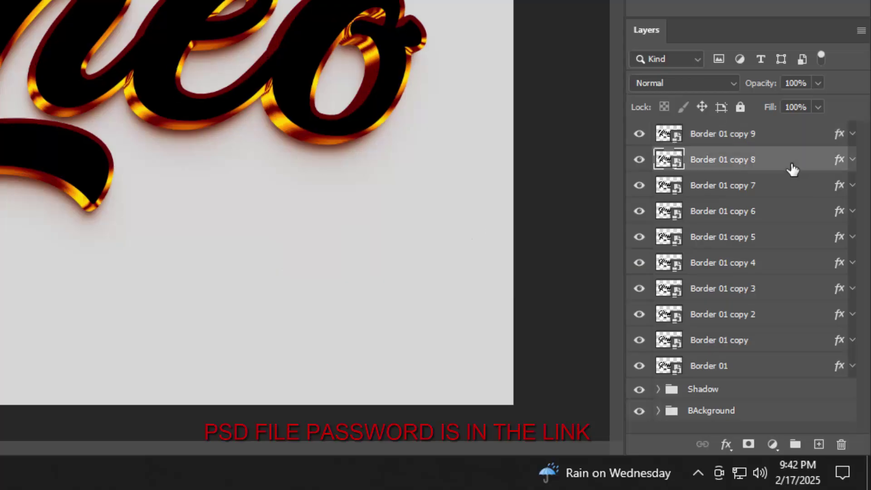
{"action": "left_click", "coordinate": [765, 373], "text": "shift"}
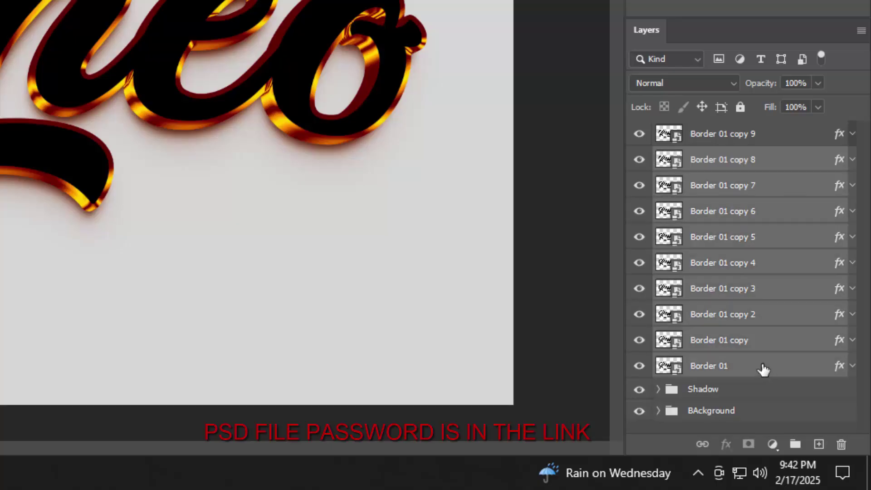
{"action": "key", "text": "ctrl+g"}
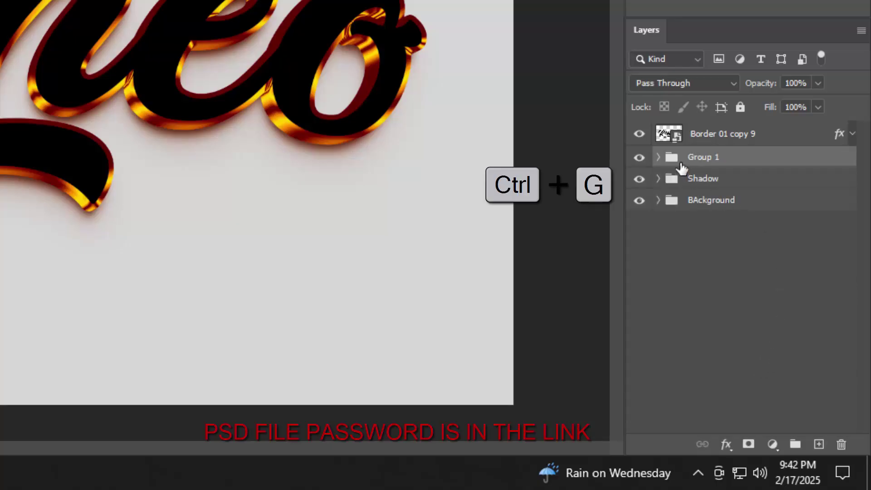
{"action": "left_click", "coordinate": [639, 134]}
Step: In the new group, edit the bevel of Border 01 copy 8, setting its depth to 938% and size to 13 px
{"action": "left_click", "coordinate": [658, 157]}
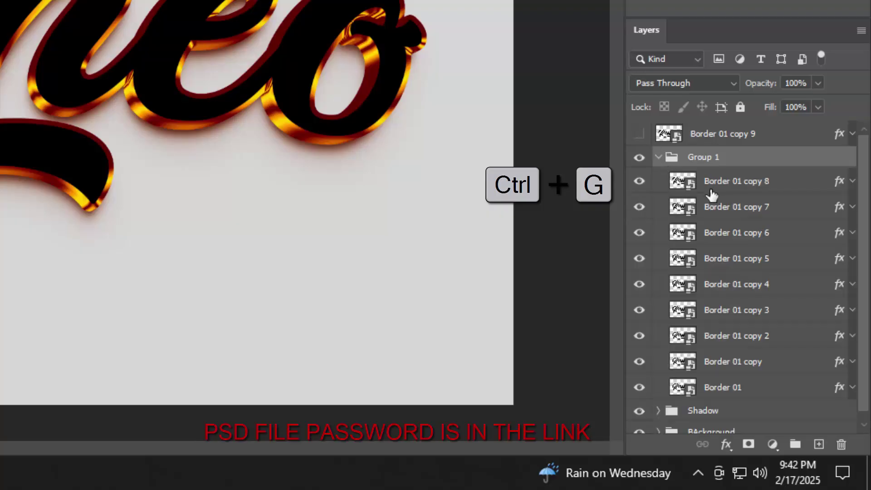
{"action": "left_click", "coordinate": [840, 187]}
{"action": "double_click", "coordinate": [840, 186]}
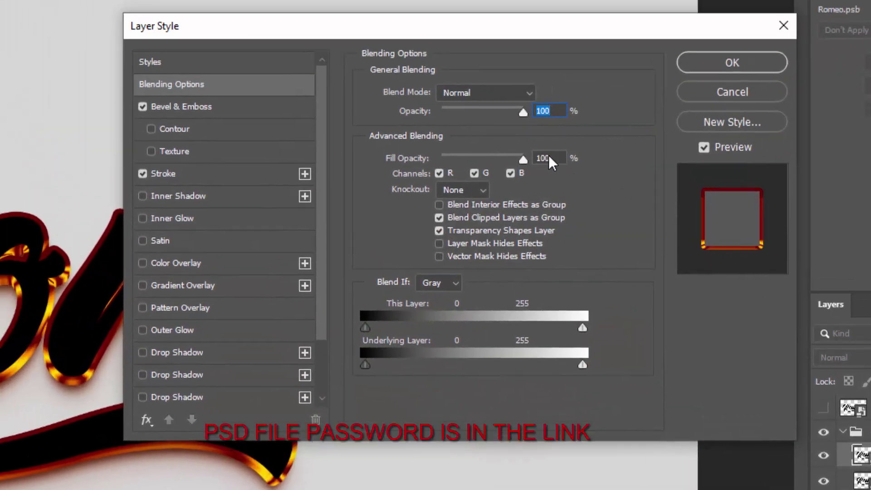
{"action": "left_click", "coordinate": [548, 156]}
{"action": "left_click", "coordinate": [231, 109]}
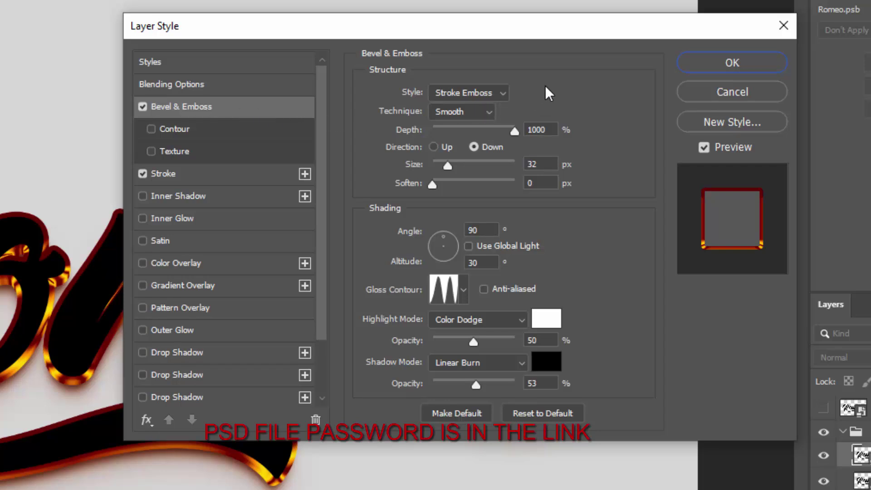
{"action": "left_click_drag", "start_coordinate": [552, 136], "coordinate": [417, 135]}
{"action": "type", "text": "938"}
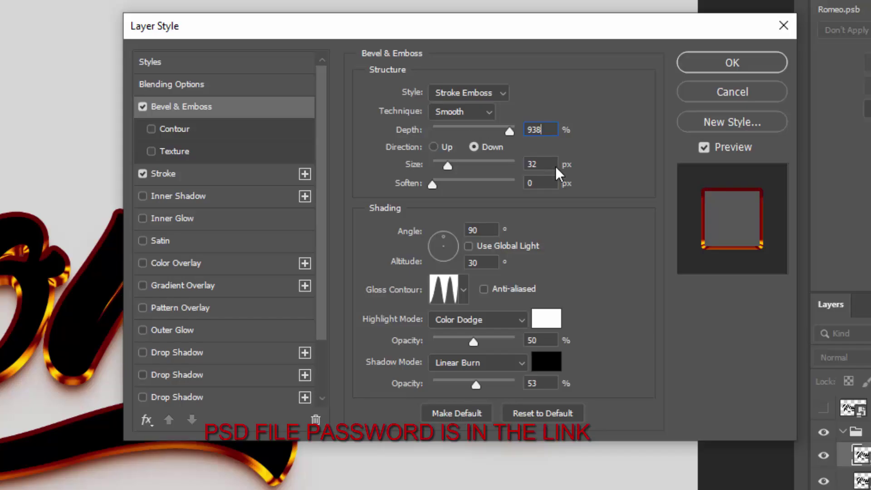
{"action": "key", "text": "Tab"}
{"action": "type", "text": "13"}
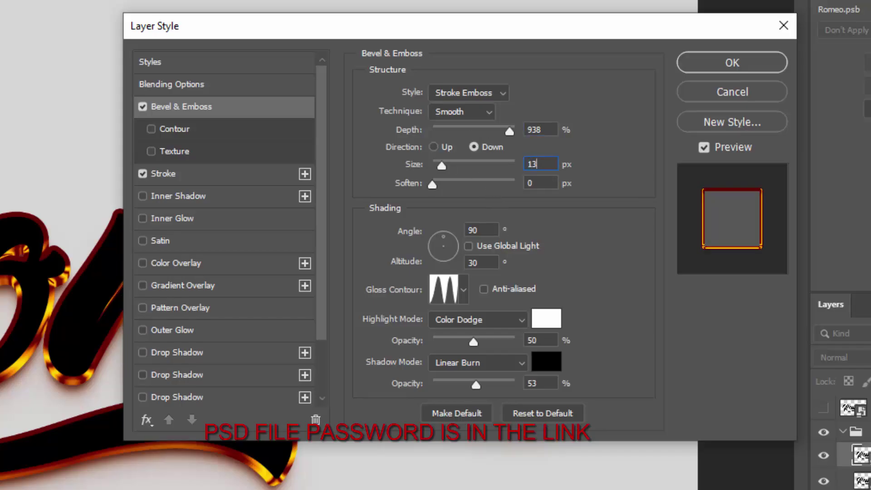
{"action": "key", "text": "Tab"}
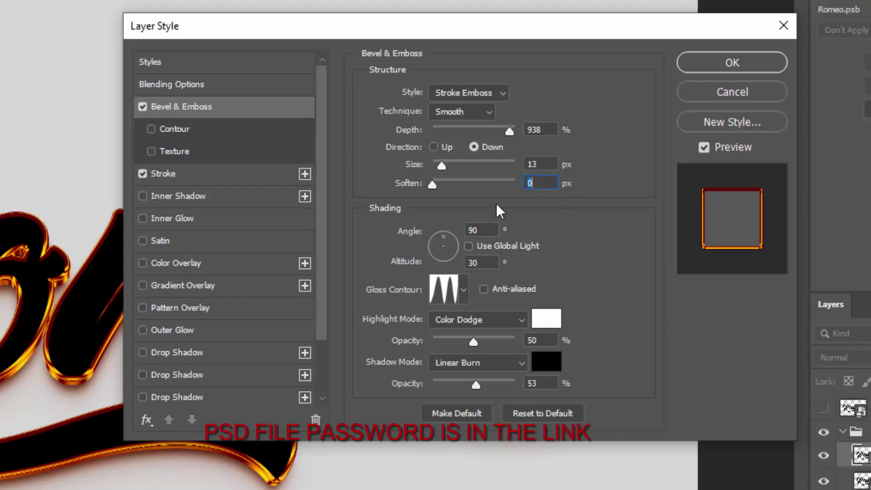
{"action": "key", "text": "Tab"}
{"action": "left_click", "coordinate": [484, 262]}
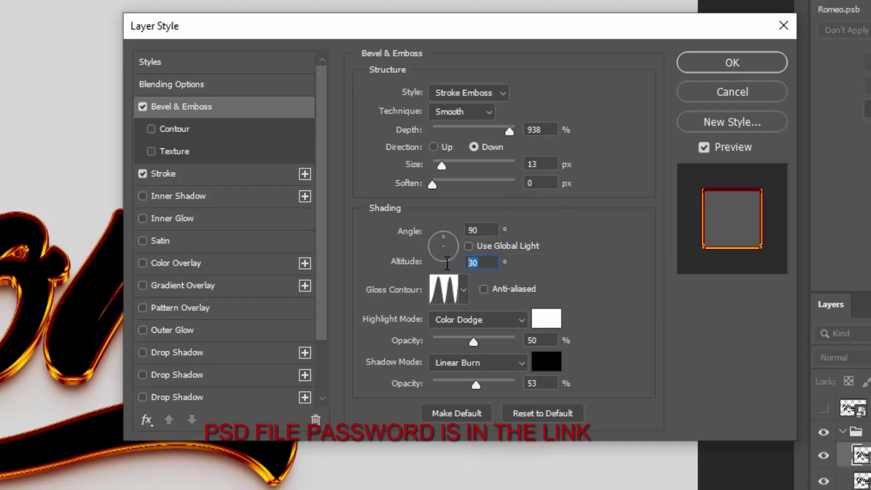
Step: Edit the bevel's gloss contour, removing surplus points and shaping the first peak with points at 20/92, 24/78 and 32/3%
{"action": "left_click", "coordinate": [451, 302]}
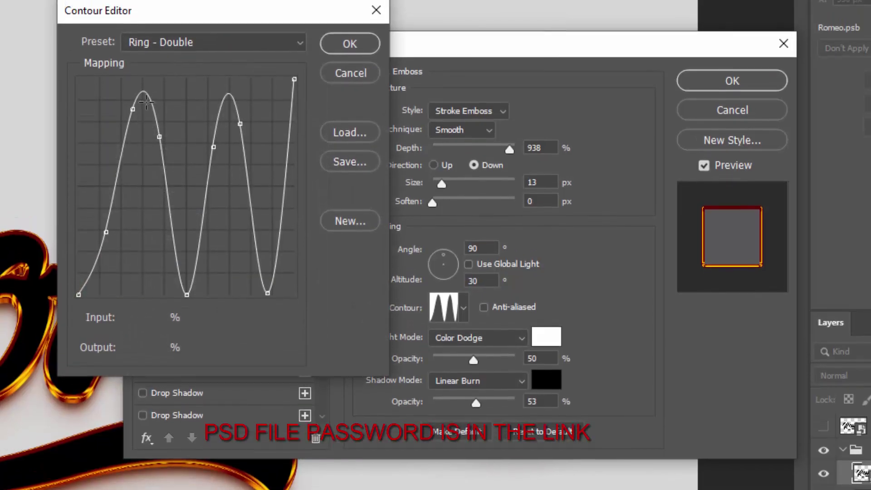
{"action": "left_click", "coordinate": [143, 94]}
{"action": "left_click", "coordinate": [149, 110]}
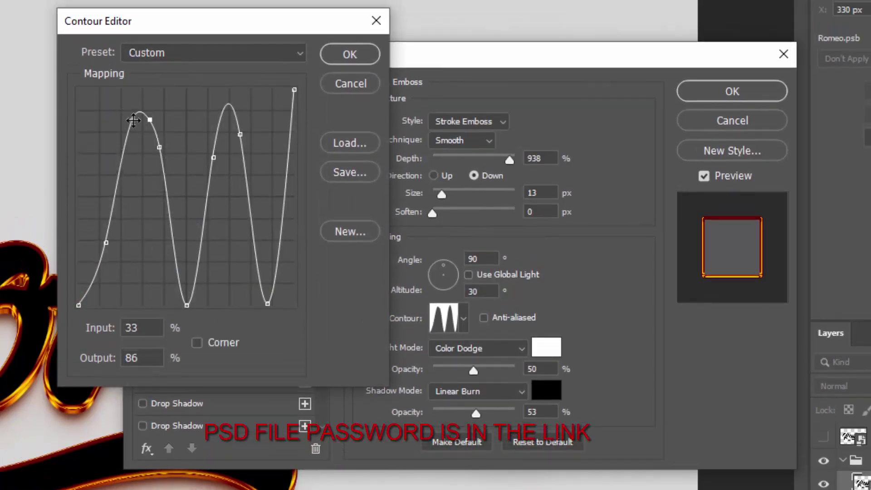
{"action": "left_click_drag", "start_coordinate": [133, 121], "coordinate": [106, 107]}
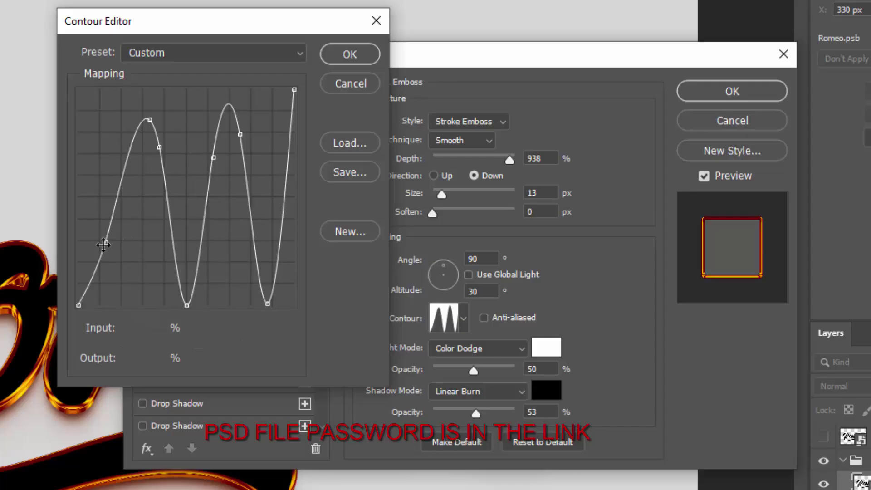
{"action": "left_click_drag", "start_coordinate": [104, 245], "coordinate": [76, 229]}
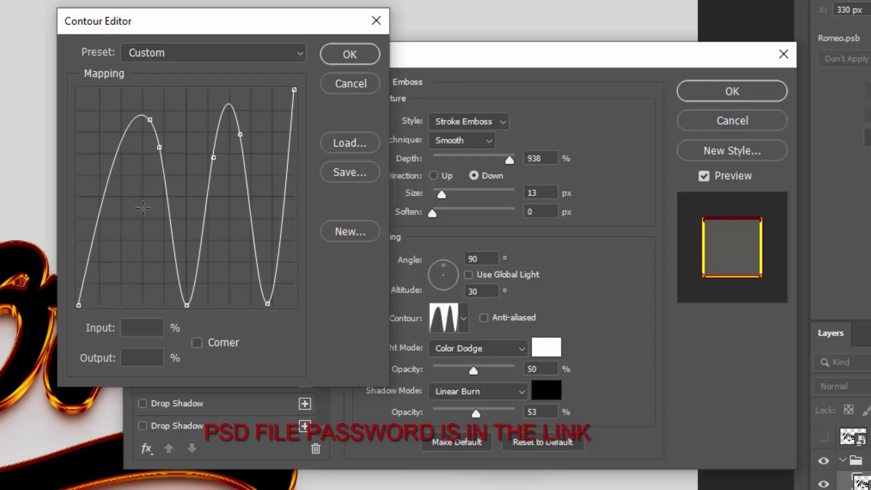
{"action": "left_click_drag", "start_coordinate": [149, 120], "coordinate": [121, 108]}
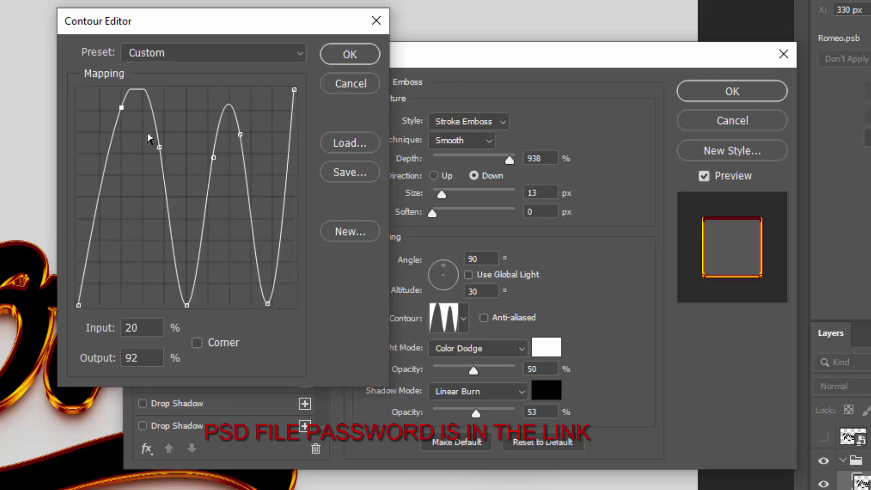
{"action": "left_click_drag", "start_coordinate": [159, 147], "coordinate": [130, 135]}
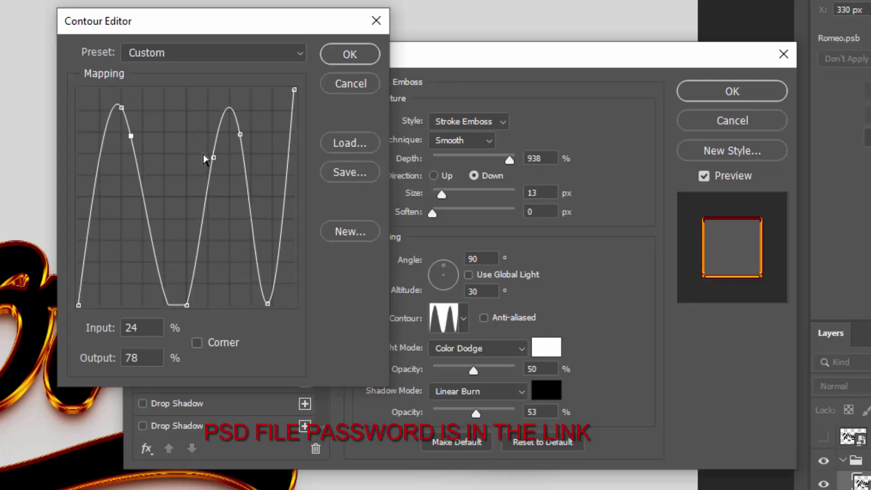
{"action": "left_click_drag", "start_coordinate": [213, 158], "coordinate": [184, 144]}
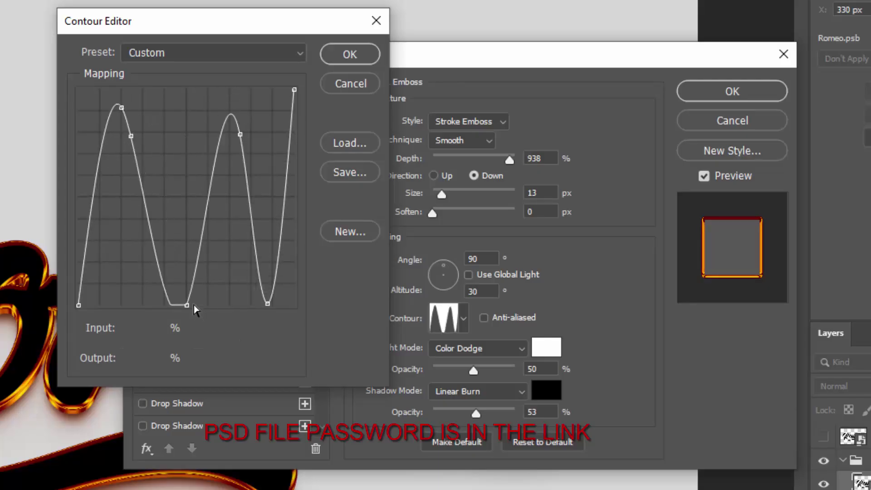
{"action": "left_click_drag", "start_coordinate": [186, 306], "coordinate": [147, 301]}
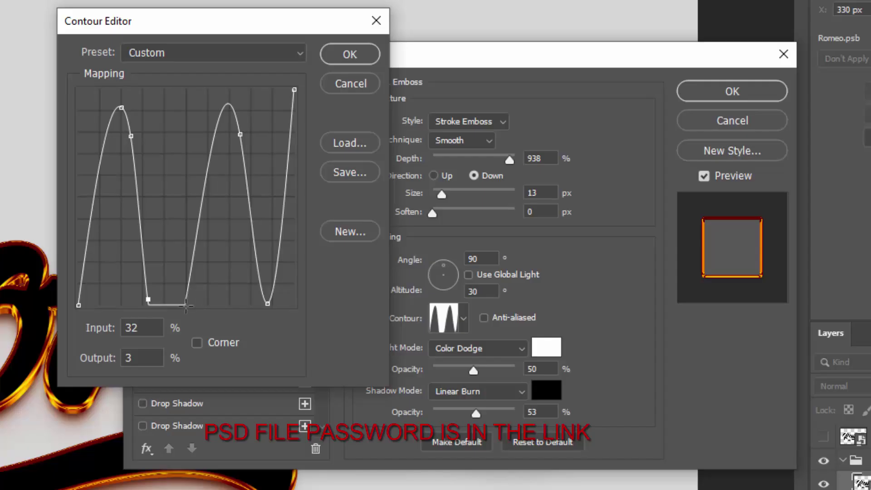
Step: Reshape the gloss contour's second peak and end with points at 66/99 and 95/94%, and apply the contour
{"action": "left_click", "coordinate": [178, 286]}
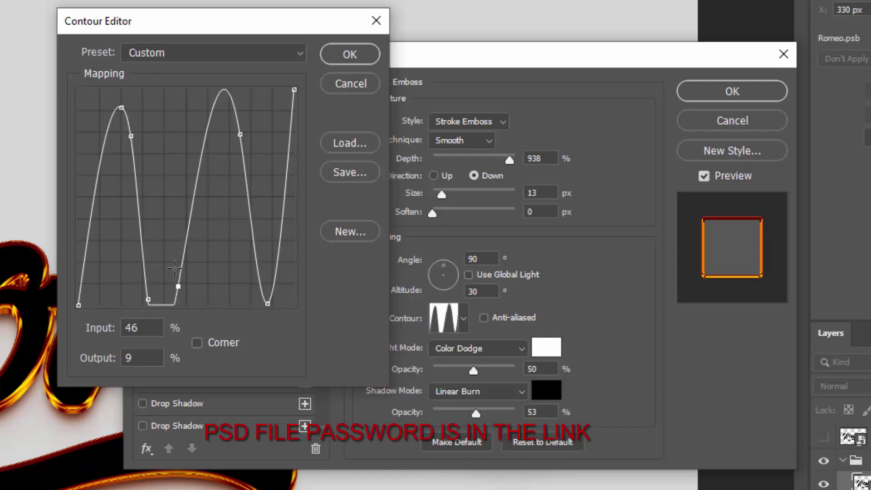
{"action": "left_click_drag", "start_coordinate": [174, 269], "coordinate": [213, 111]}
{"action": "left_click_drag", "start_coordinate": [293, 89], "coordinate": [282, 102]}
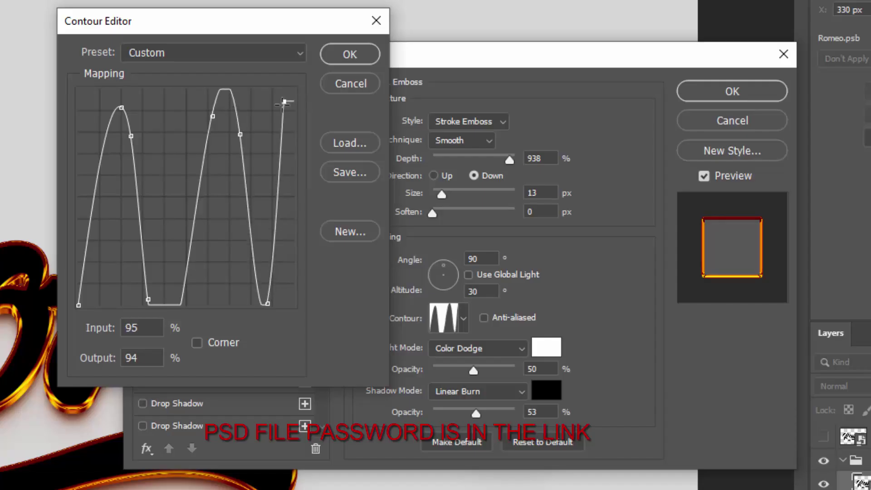
{"action": "left_click_drag", "start_coordinate": [240, 134], "coordinate": [220, 93]}
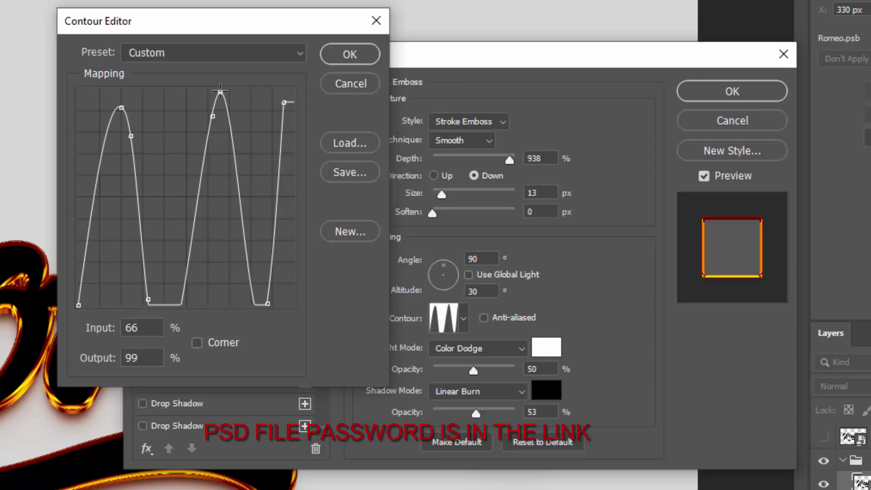
{"action": "left_click", "coordinate": [356, 53]}
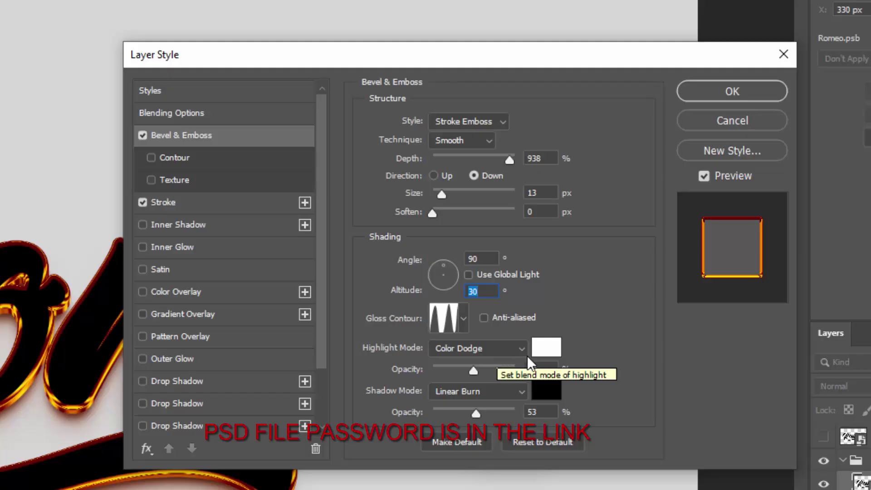
Step: Use a #ffffff bevel highlight at 57% opacity and a #000000 shadow at 19% opacity
{"action": "left_click", "coordinate": [543, 348]}
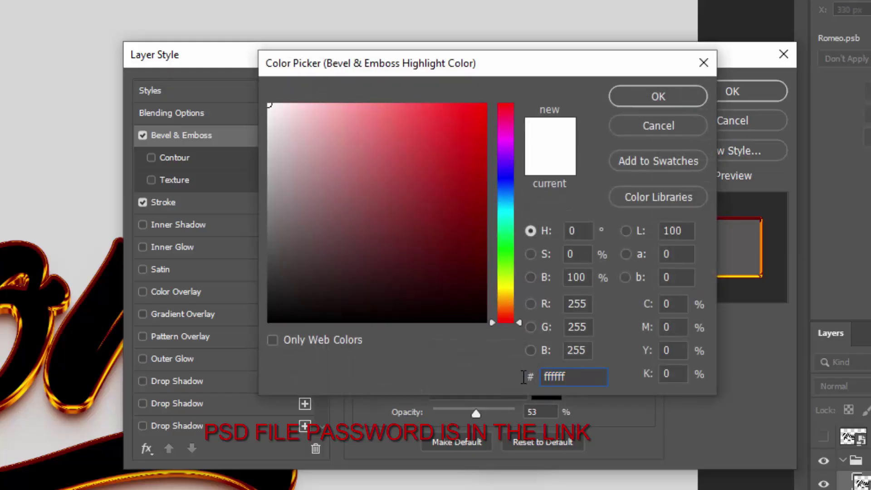
{"action": "left_click", "coordinate": [625, 96]}
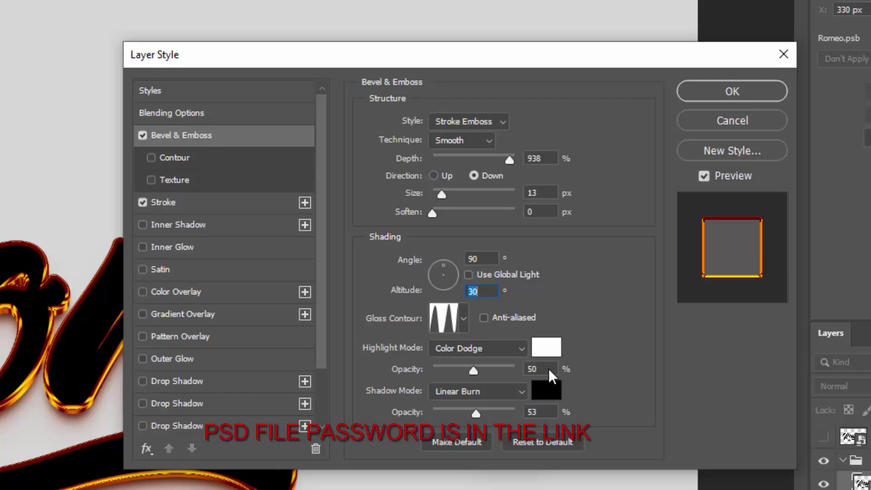
{"action": "left_click", "coordinate": [529, 369]}
{"action": "type", "text": "57"}
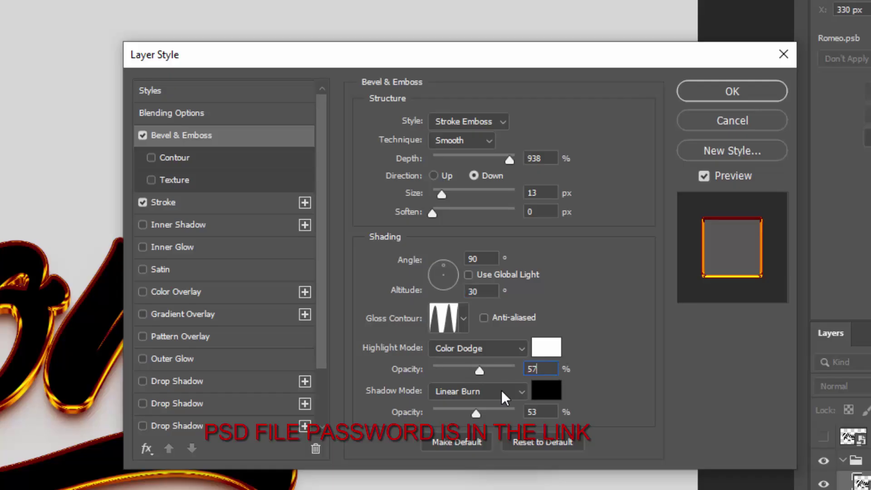
{"action": "left_click", "coordinate": [546, 391]}
{"action": "left_click", "coordinate": [538, 377]}
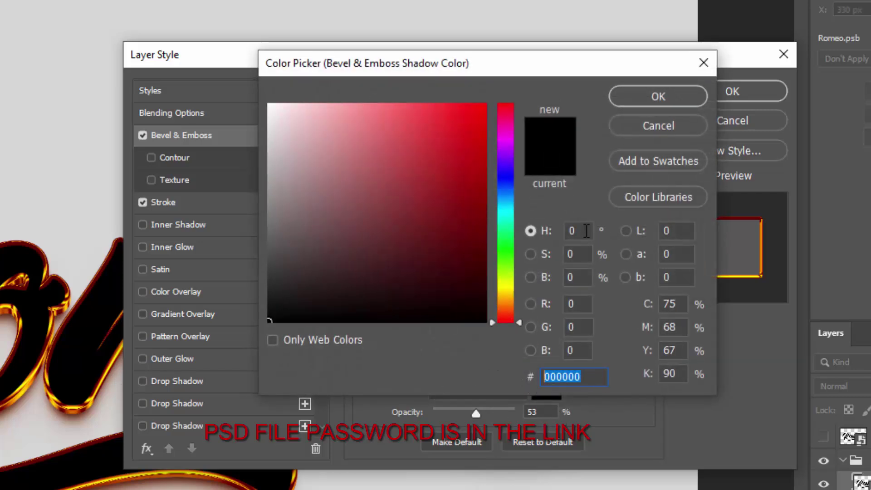
{"action": "left_click", "coordinate": [628, 102]}
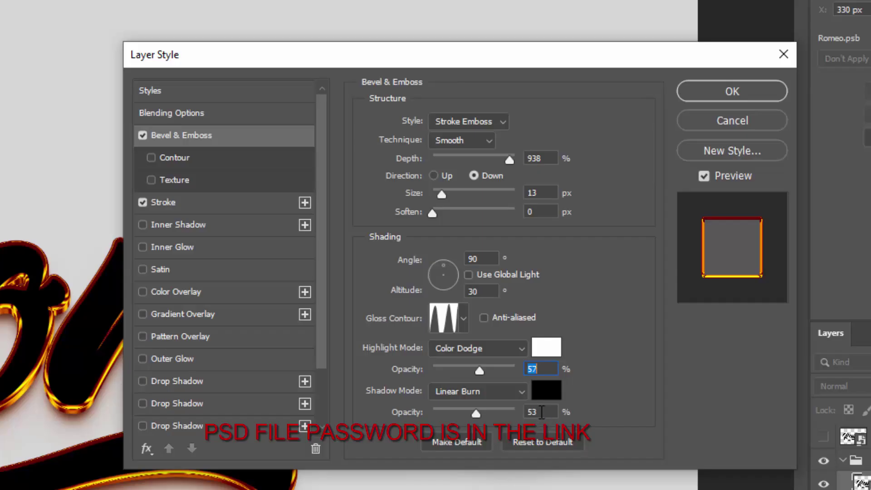
{"action": "left_click", "coordinate": [540, 411]}
{"action": "type", "text": "19"}
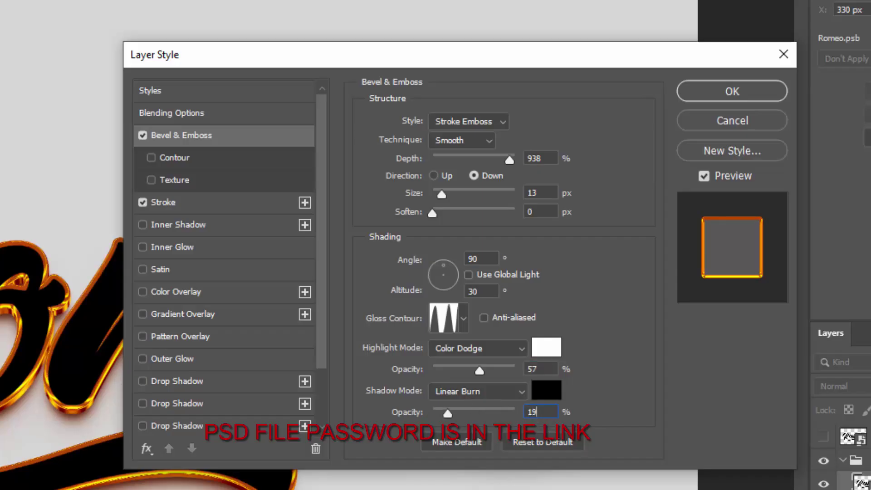
Step: Set the stroke color of Border 01 copy 8 to #f28901
{"action": "left_click", "coordinate": [181, 203]}
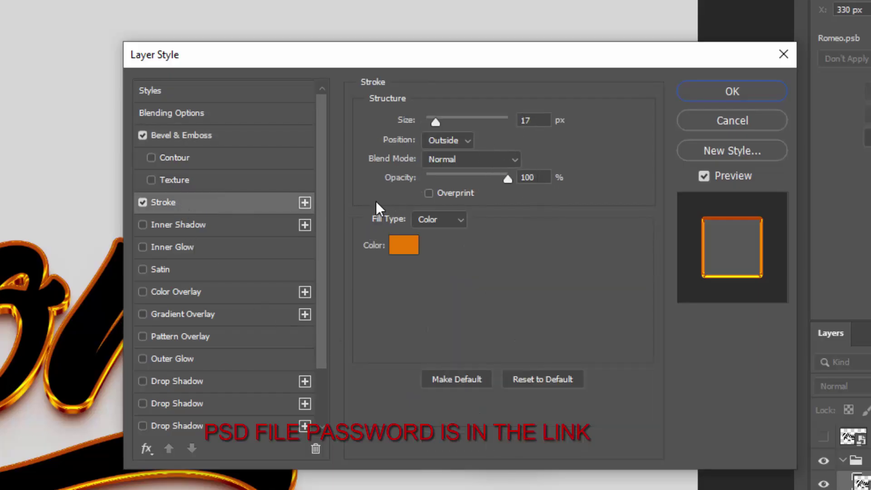
{"action": "left_click", "coordinate": [404, 251]}
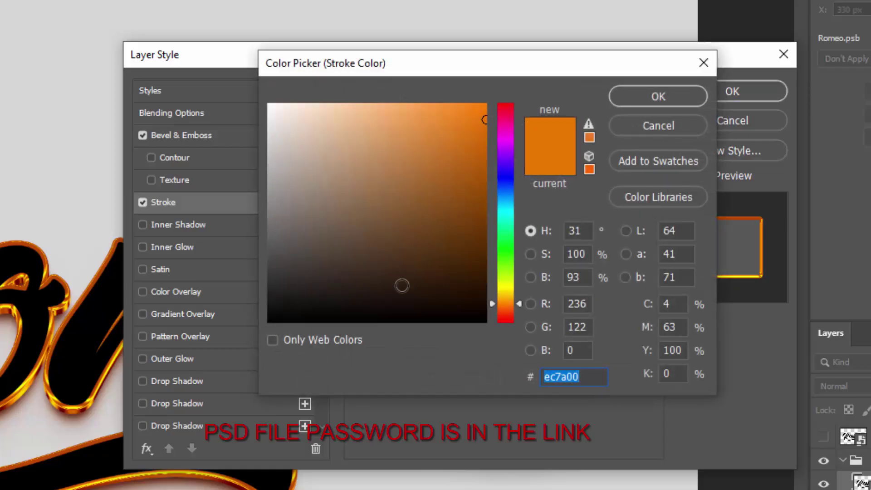
{"action": "type", "text": "f2"}
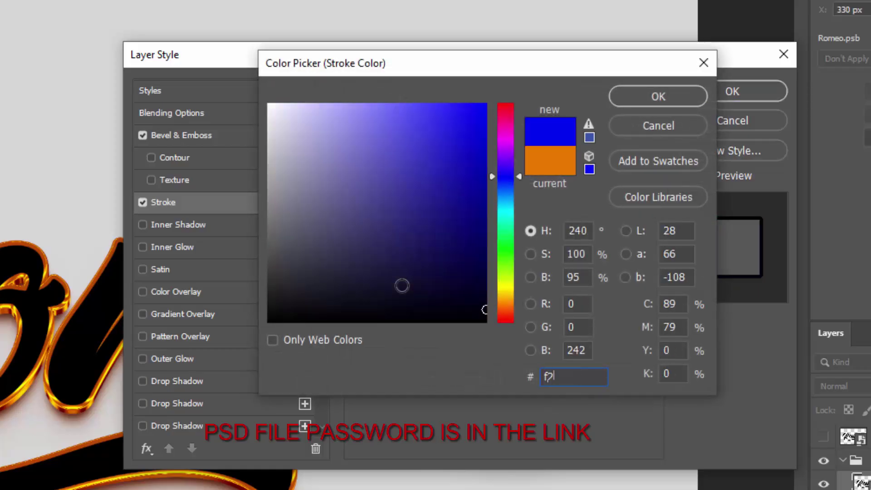
{"action": "type", "text": "8901"}
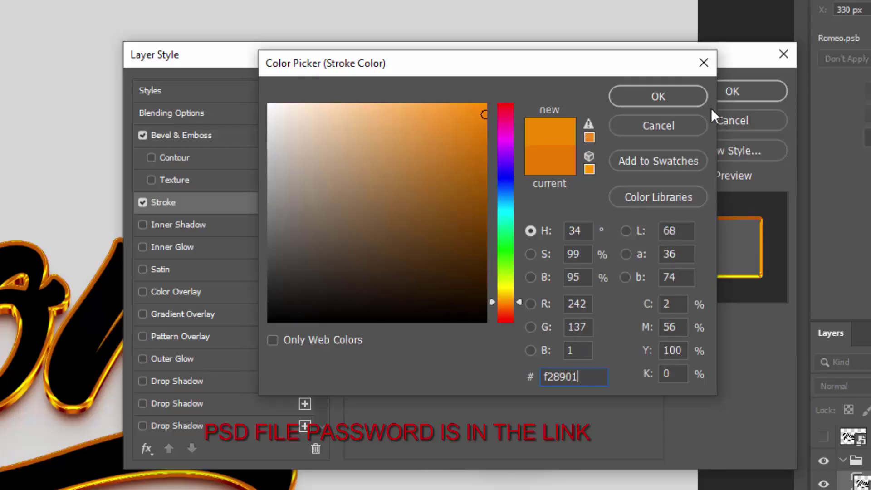
{"action": "left_click", "coordinate": [641, 102]}
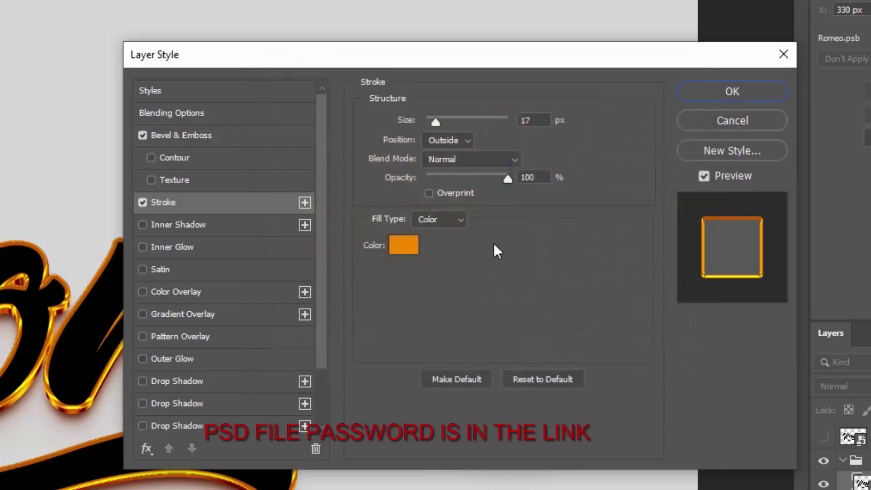
Step: Add a color overlay in #f77101 to Border 01 copy 8 and apply the layer style
{"action": "left_click", "coordinate": [208, 291]}
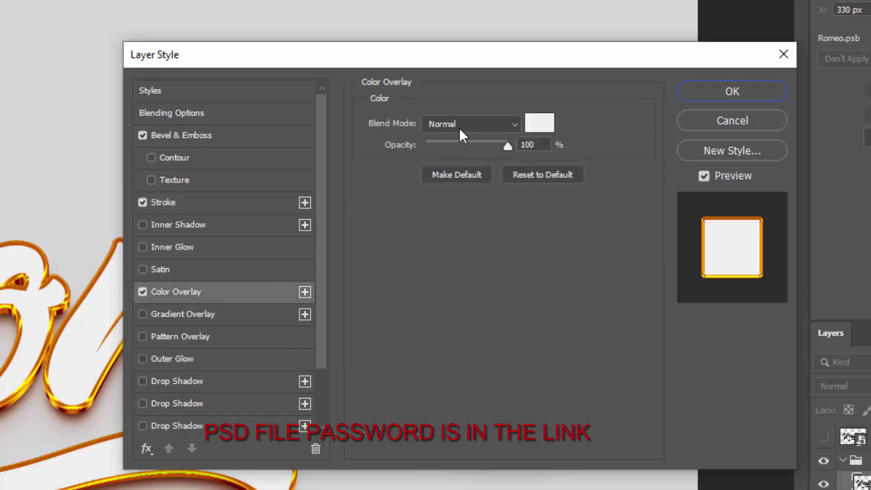
{"action": "left_click", "coordinate": [548, 126]}
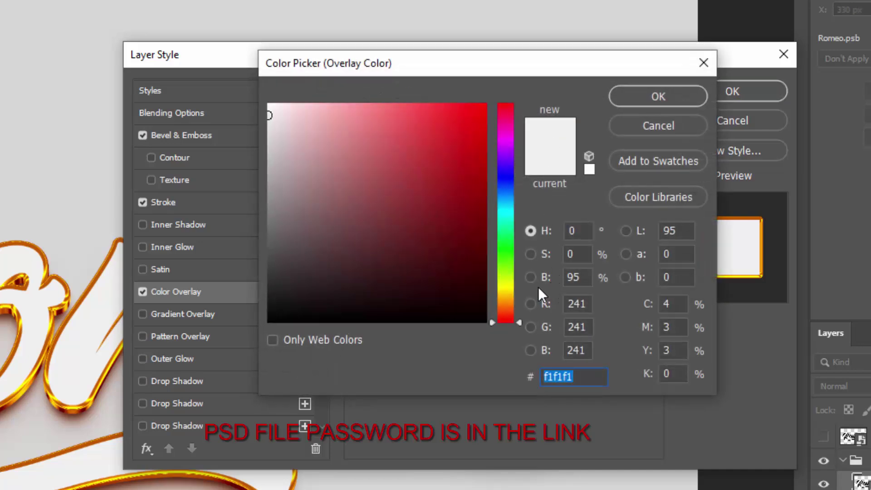
{"action": "type", "text": "f771"}
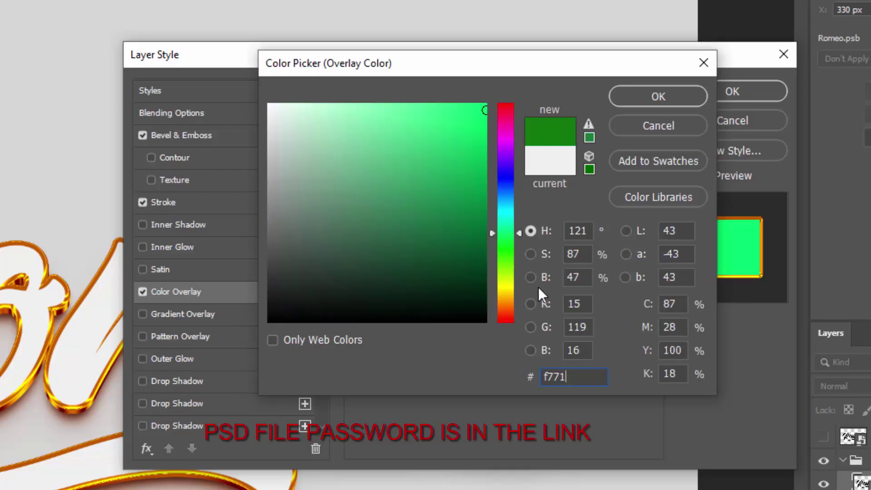
{"action": "type", "text": "01"}
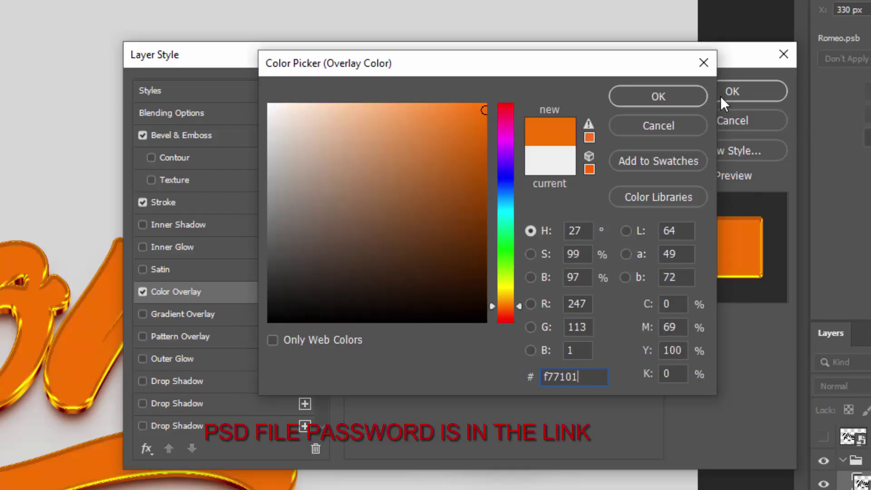
{"action": "left_click", "coordinate": [675, 94]}
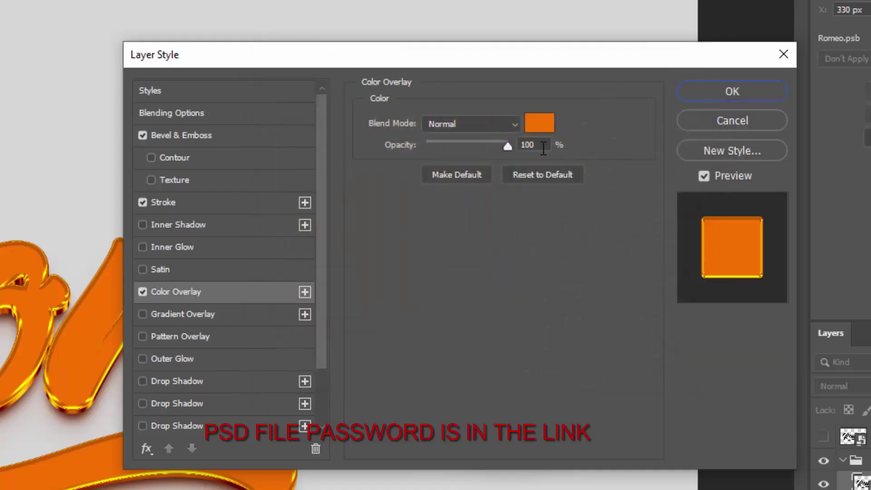
{"action": "left_click", "coordinate": [724, 91]}
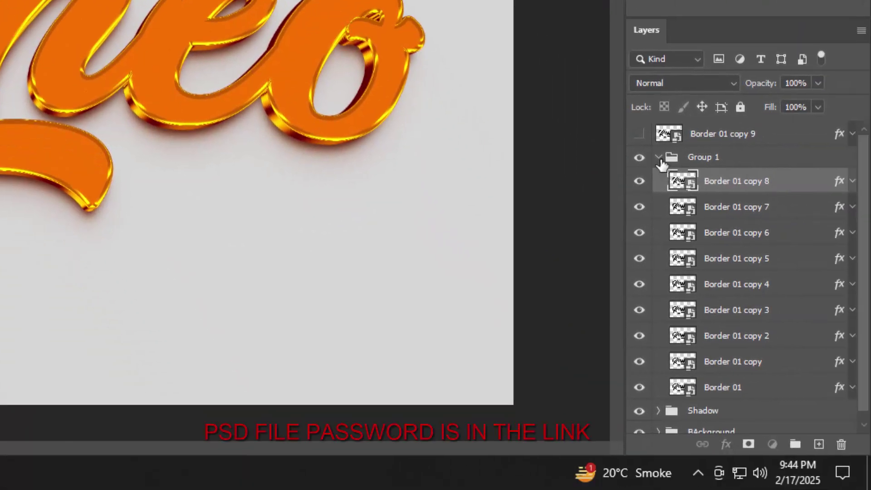
Step: Collapse Group 1, show Border 01 copy 9 and clear its layer style
{"action": "left_click", "coordinate": [659, 160]}
{"action": "left_click", "coordinate": [658, 157]}
{"action": "left_click", "coordinate": [638, 134]}
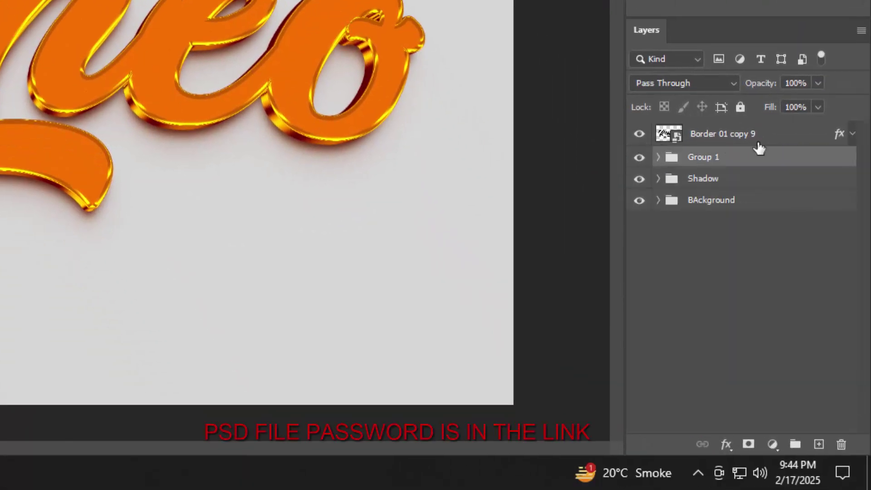
{"action": "left_click", "coordinate": [774, 140]}
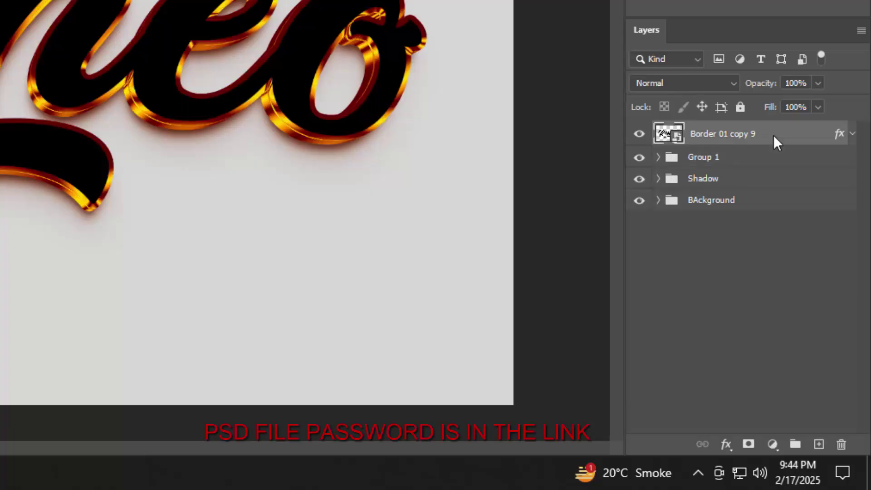
{"action": "right_click", "coordinate": [776, 142]}
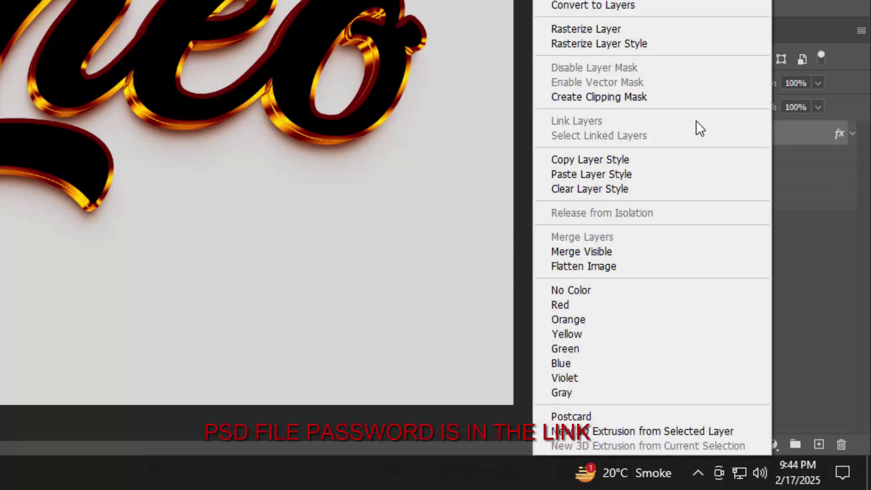
{"action": "left_click", "coordinate": [638, 187]}
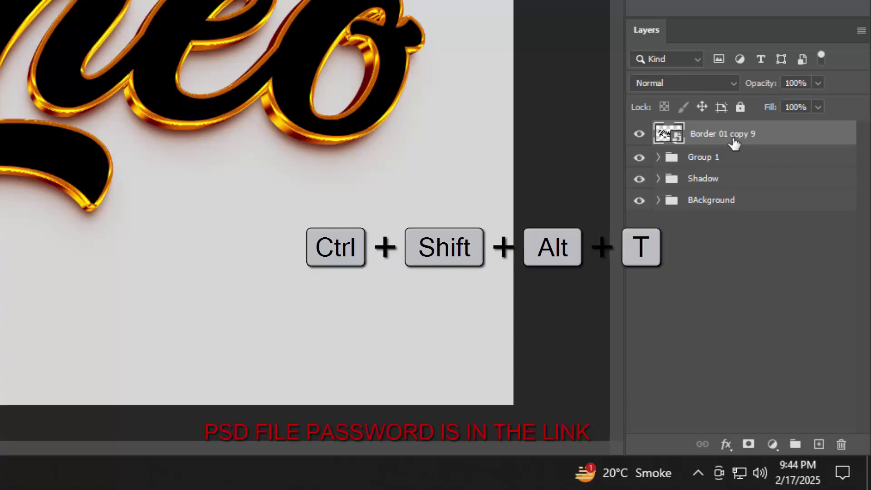
Step: Make seven stacked copies of Border 01 copy 9 by repeating the last transform on duplicates
{"action": "key", "text": "ctrl+shift+alt+t"}
{"action": "key", "text": "ctrl+shift+alt+t"}
{"action": "key", "text": "ctrl+shift+alt+t"}
{"action": "key", "text": "ctrl+shift+alt+t"}
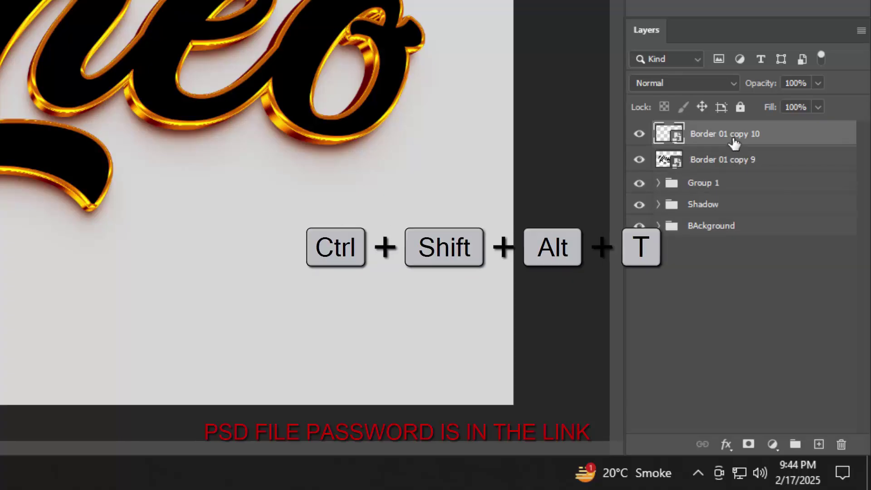
{"action": "key", "text": "ctrl+shift+alt+t"}
{"action": "key", "text": "ctrl+shift+alt+t"}
{"action": "key", "text": "ctrl+shift+alt+t"}
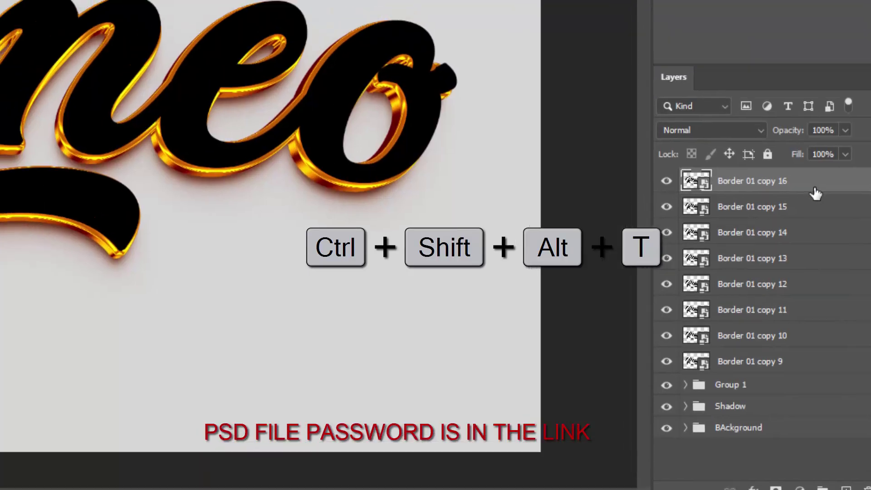
Step: Add a Bevel & Emboss to Border 01 copy 16 as an Inner Bevel with depth 324%, size 22 px and soften 3 px
{"action": "double_click", "coordinate": [815, 192]}
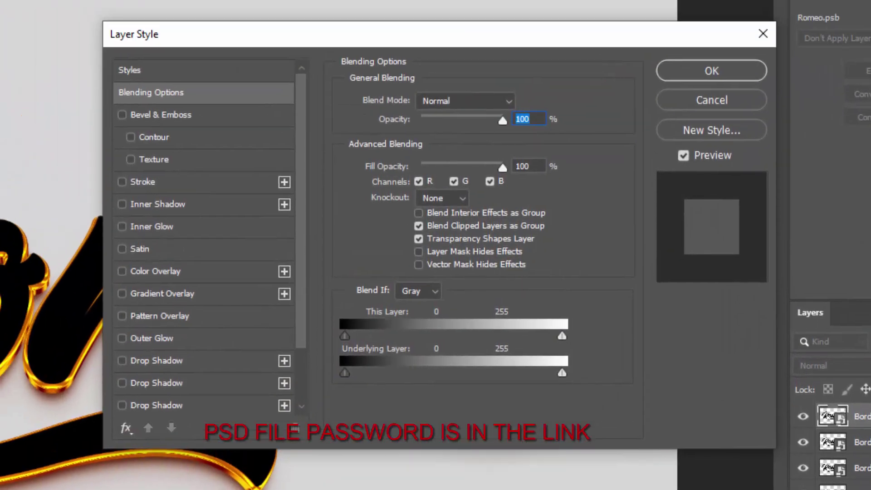
{"action": "left_click", "coordinate": [208, 116]}
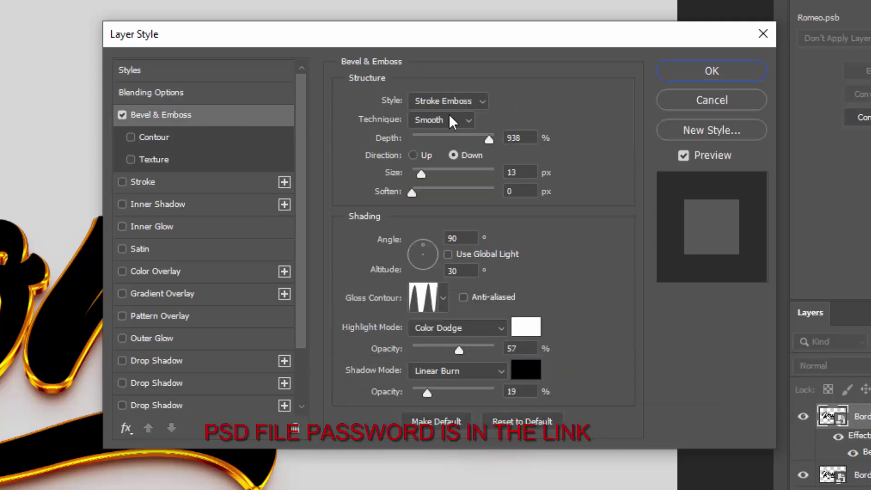
{"action": "left_click", "coordinate": [439, 100]}
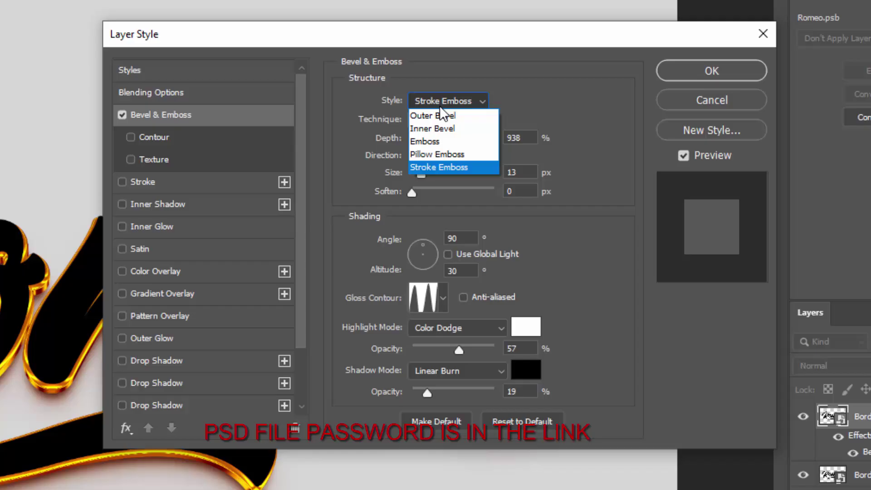
{"action": "left_click", "coordinate": [448, 129]}
{"action": "double_click", "coordinate": [513, 137]}
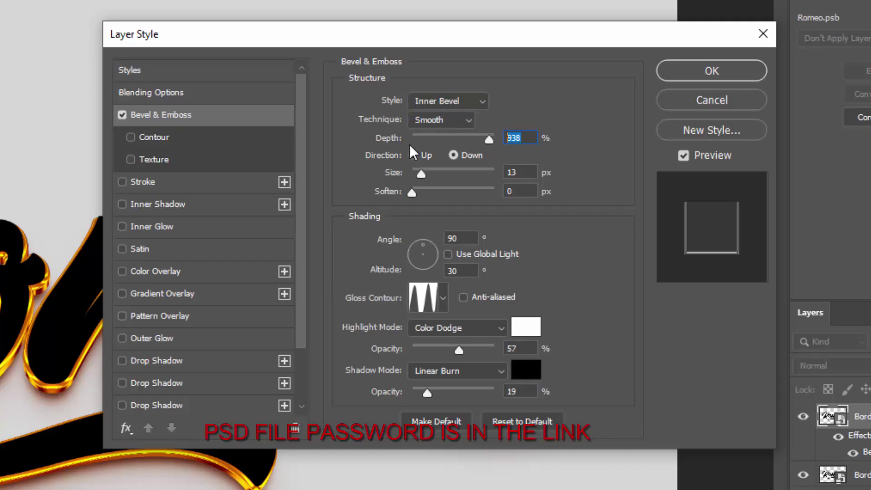
{"action": "type", "text": "324"}
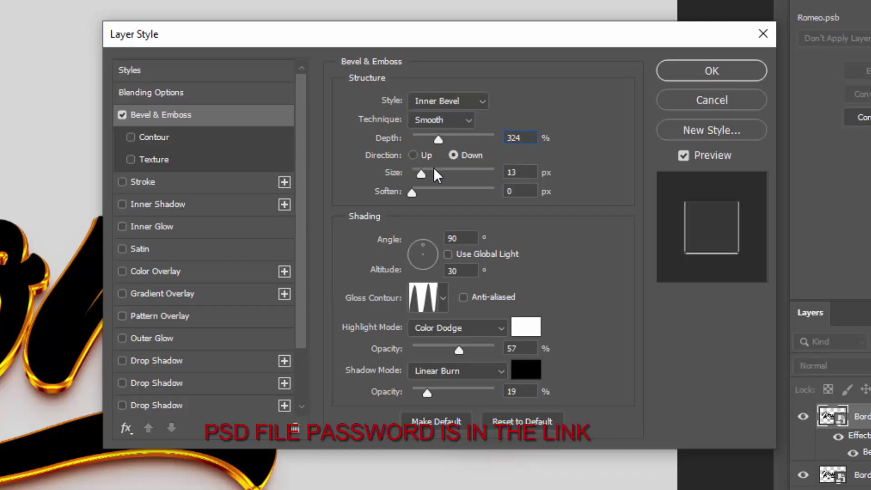
{"action": "double_click", "coordinate": [522, 172]}
{"action": "type", "text": "22"}
{"action": "double_click", "coordinate": [520, 191]}
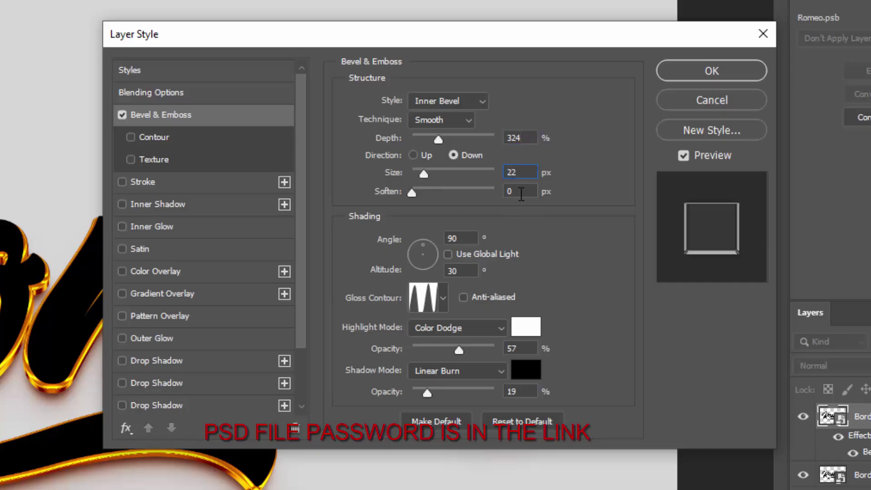
{"action": "type", "text": "3"}
Step: Set the bevel's shading altitude to 45° without global light and accept the custom double-peak gloss contour
{"action": "left_click", "coordinate": [448, 255]}
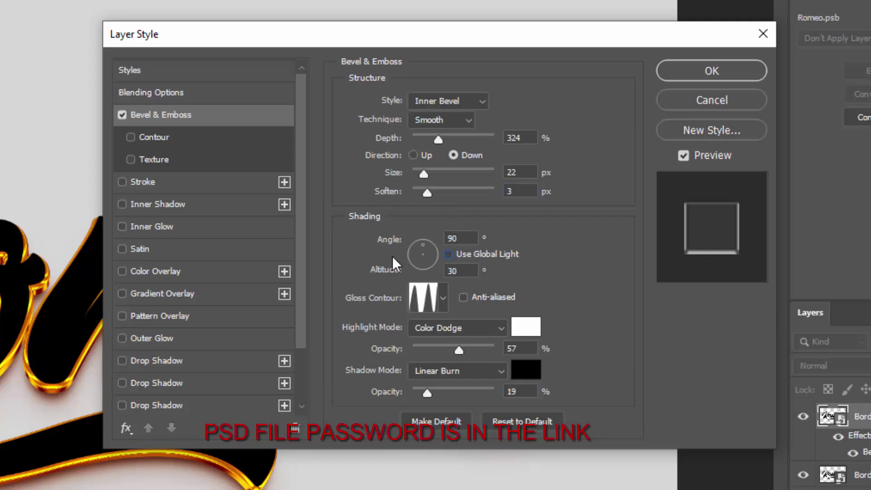
{"action": "double_click", "coordinate": [467, 270]}
{"action": "type", "text": "45"}
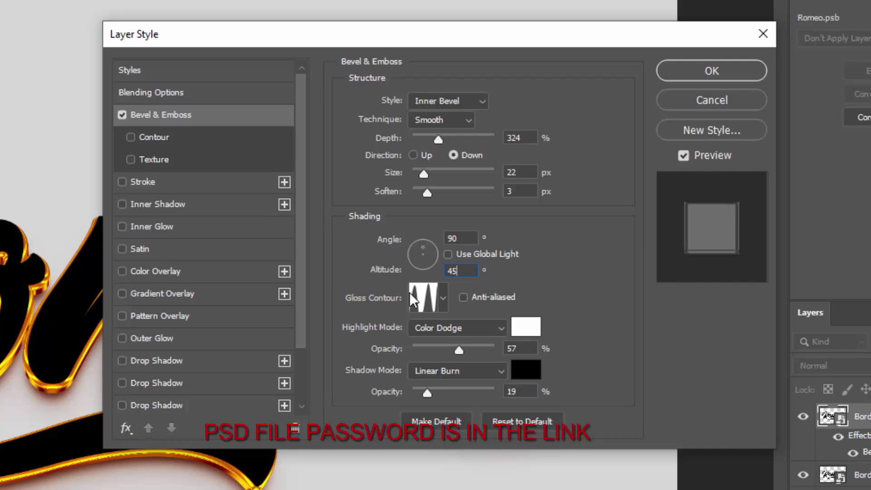
{"action": "left_click", "coordinate": [419, 297]}
{"action": "left_click", "coordinate": [189, 34]}
{"action": "left_click", "coordinate": [161, 230]}
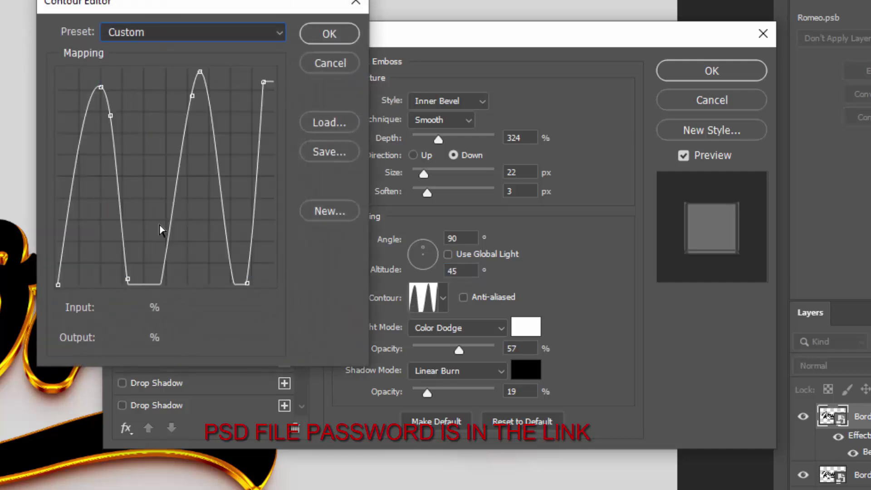
{"action": "left_click", "coordinate": [326, 34]}
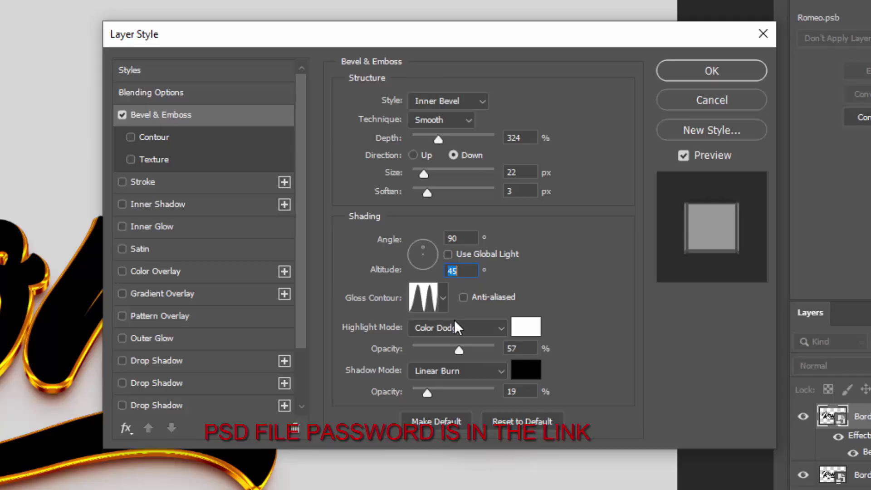
Step: Set the bevel's highlight opacity to 85%, shadow opacity to 54% and shadow color to #2b2b2b
{"action": "left_click", "coordinate": [459, 349]}
{"action": "type", "text": "85"}
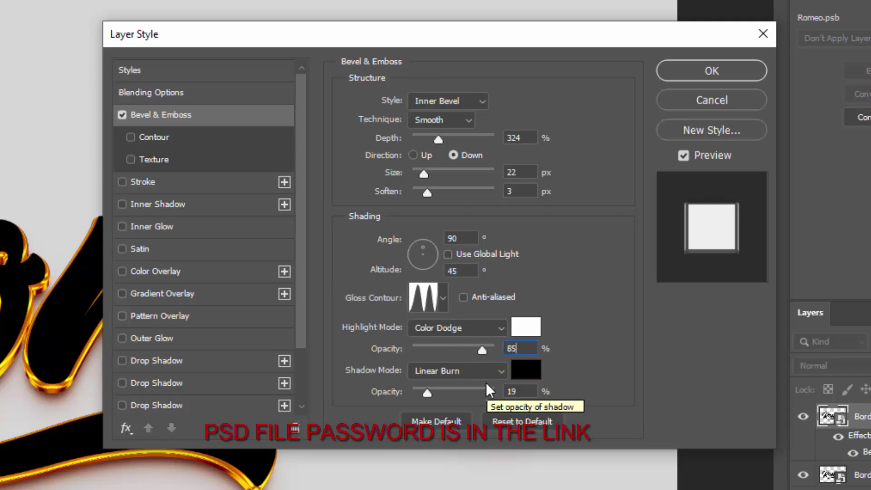
{"action": "left_click_drag", "start_coordinate": [535, 391], "coordinate": [456, 393]}
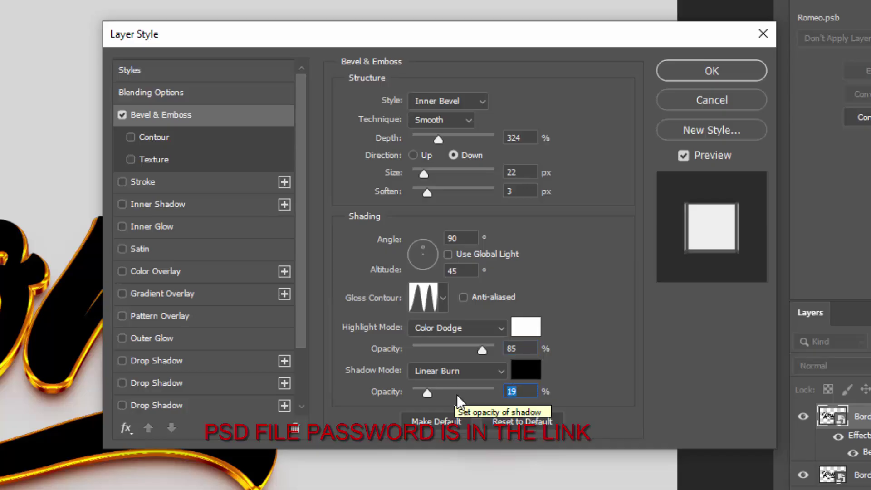
{"action": "left_click", "coordinate": [456, 394]}
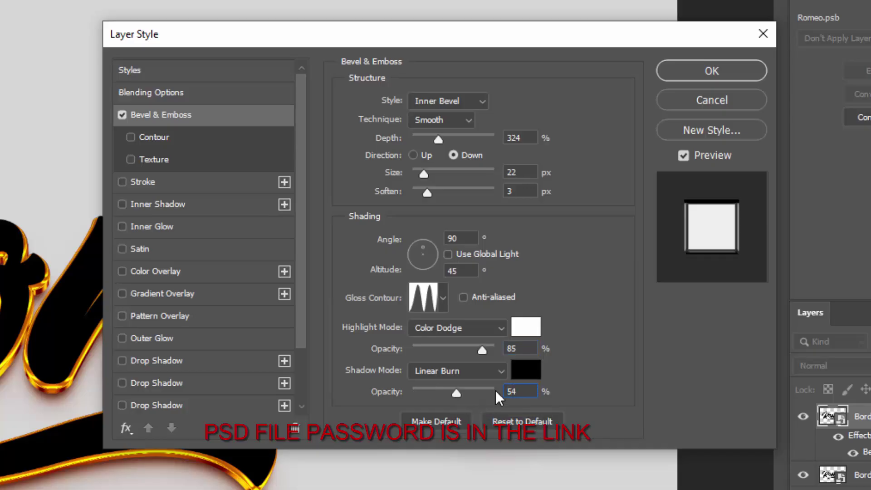
{"action": "left_click", "coordinate": [522, 370]}
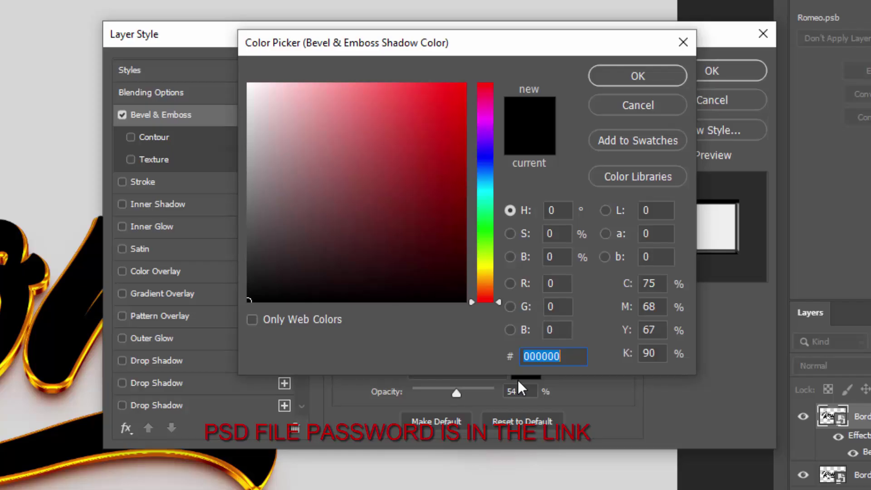
{"action": "type", "text": "2b2b2b"}
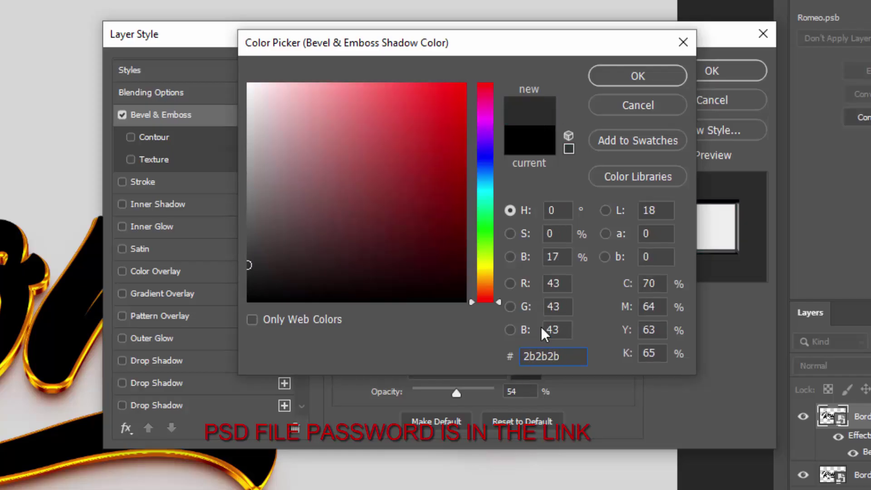
{"action": "left_click", "coordinate": [621, 79]}
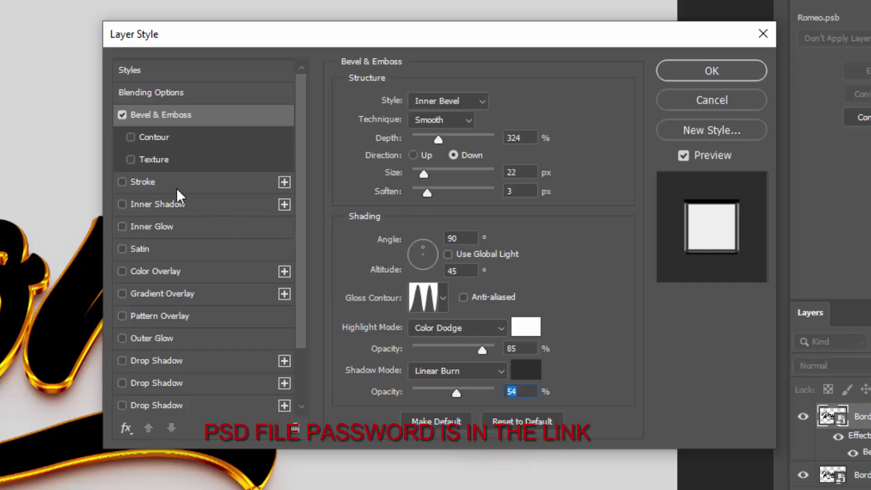
Step: Add a color overlay in #f1f1f1 to Border 01 copy 16 and apply the layer style
{"action": "left_click", "coordinate": [164, 272]}
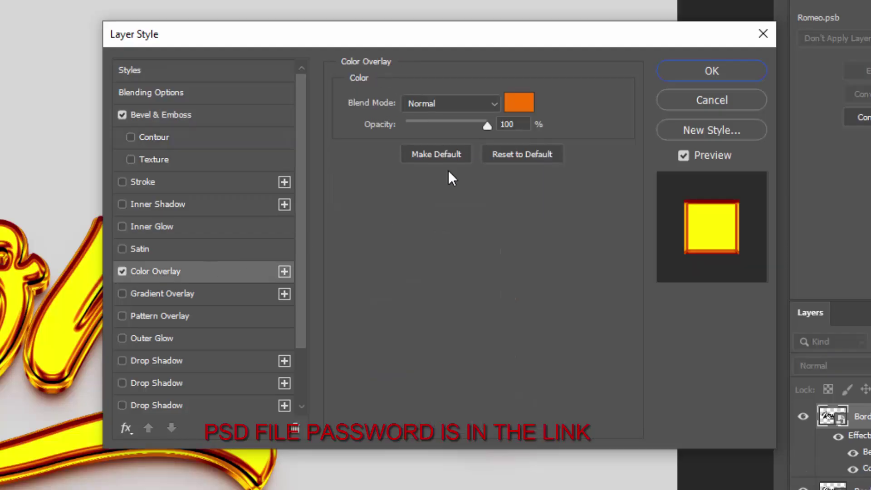
{"action": "left_click", "coordinate": [520, 103]}
{"action": "type", "text": "f1f1f1"}
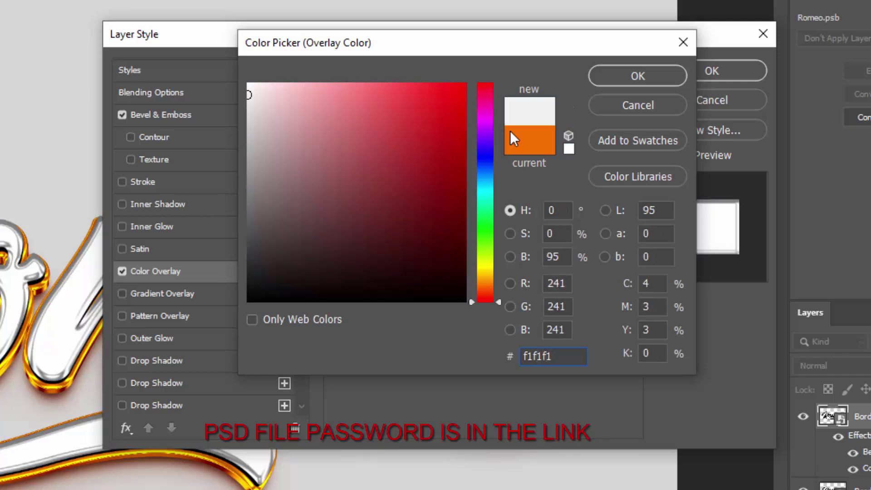
{"action": "left_click", "coordinate": [606, 73]}
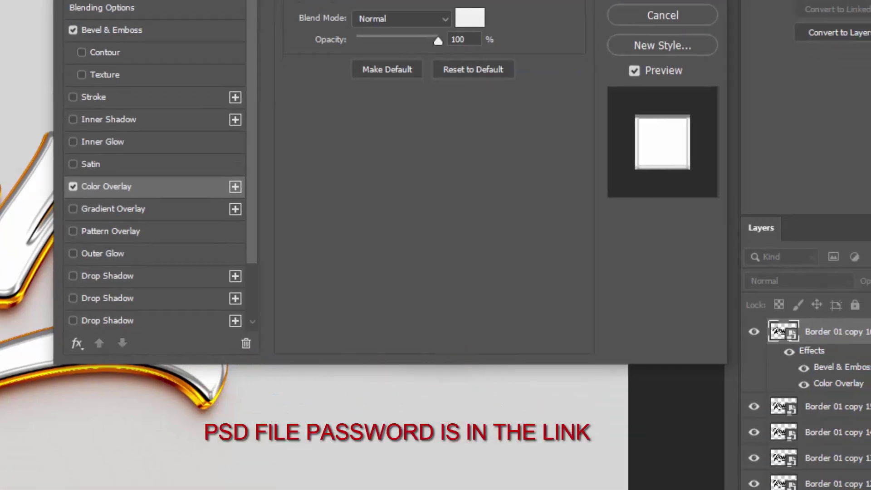
{"action": "left_click", "coordinate": [708, 70]}
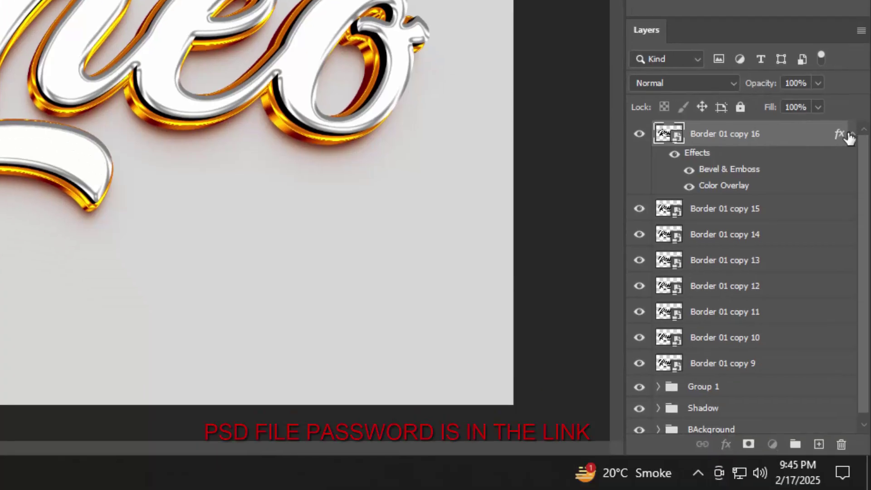
Step: Copy the layer style of Border 01 copy 16 onto Border 01 copy 15 through copy 9 and collapse the effects lists
{"action": "left_click", "coordinate": [852, 134]}
{"action": "right_click", "coordinate": [809, 136]}
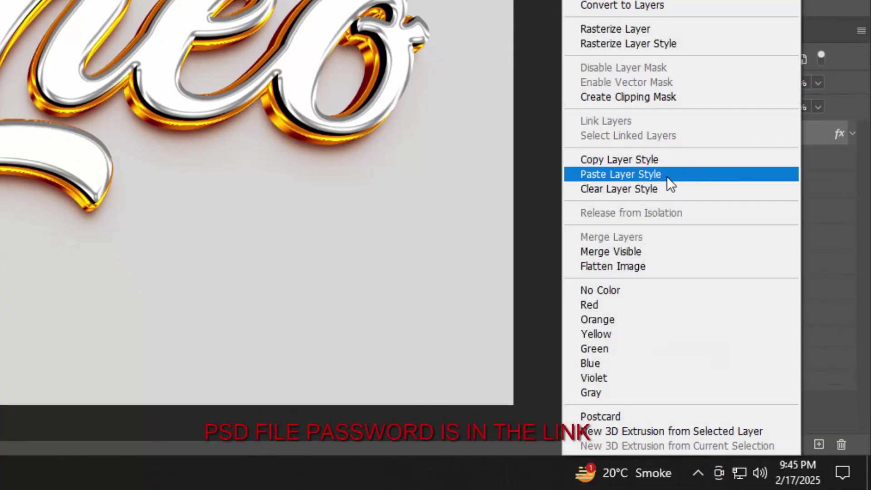
{"action": "left_click", "coordinate": [619, 159]}
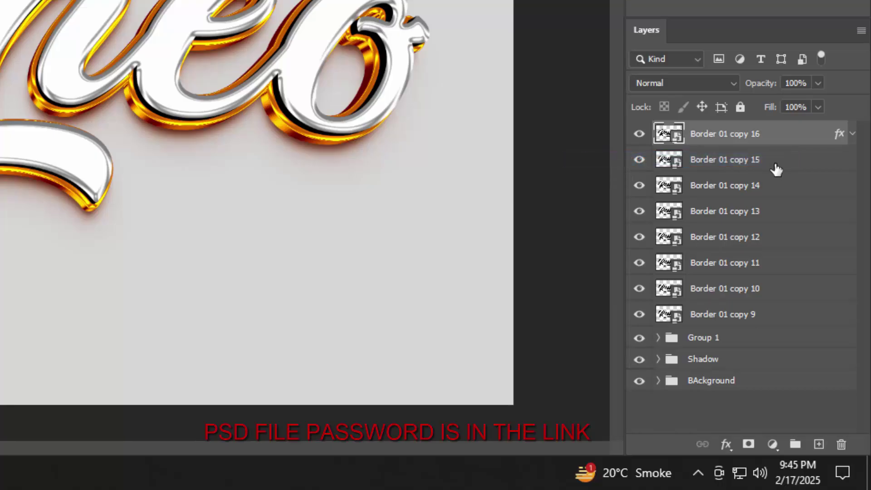
{"action": "left_click", "coordinate": [775, 167]}
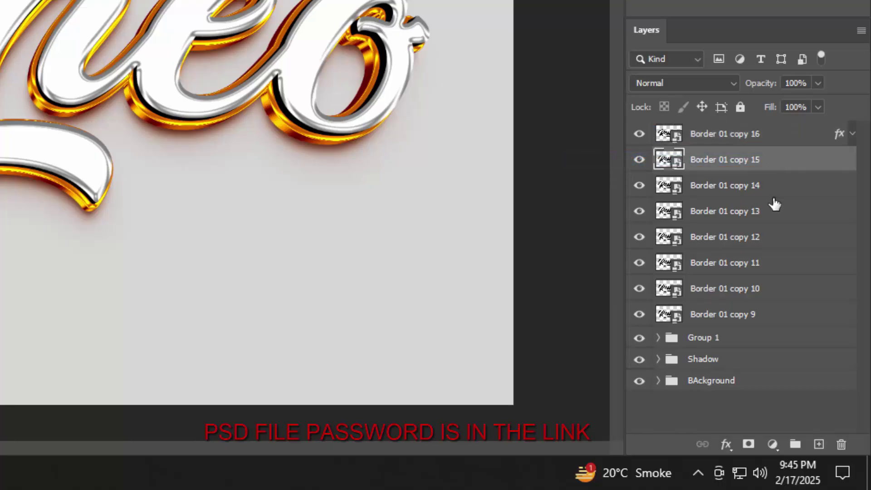
{"action": "left_click", "coordinate": [767, 319], "text": "shift"}
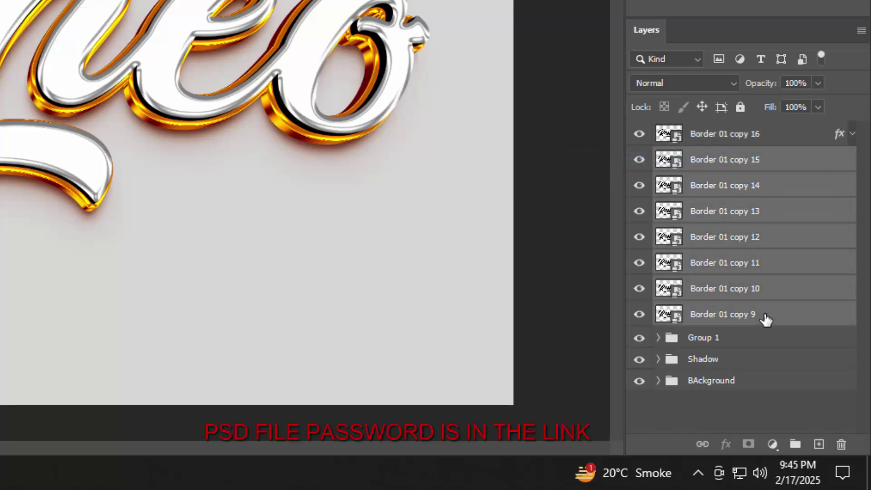
{"action": "right_click", "coordinate": [765, 319]}
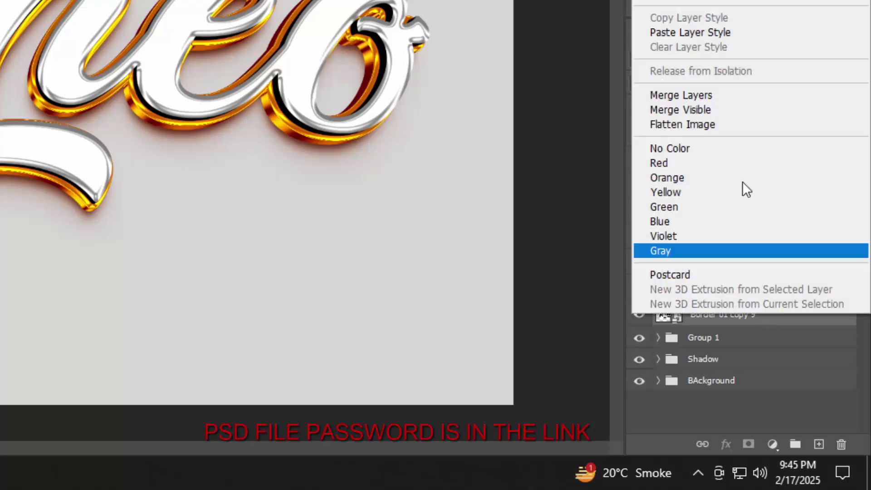
{"action": "left_click", "coordinate": [701, 35]}
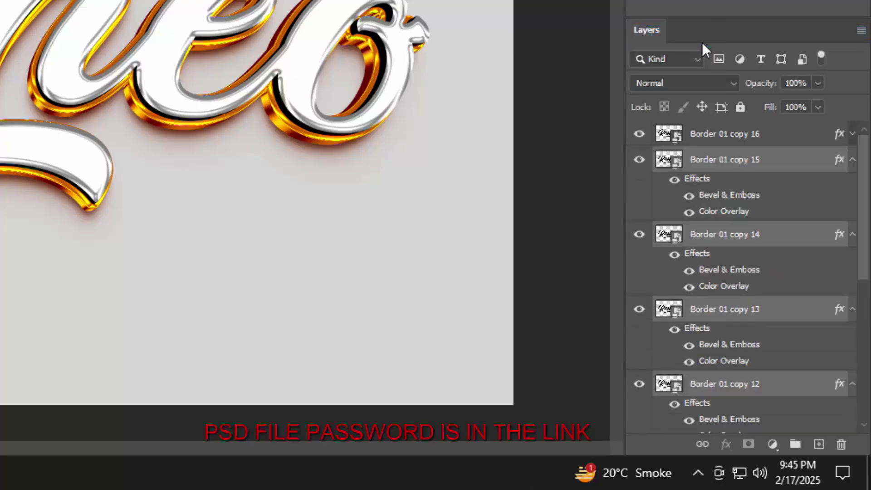
{"action": "left_click", "coordinate": [852, 161], "text": "alt"}
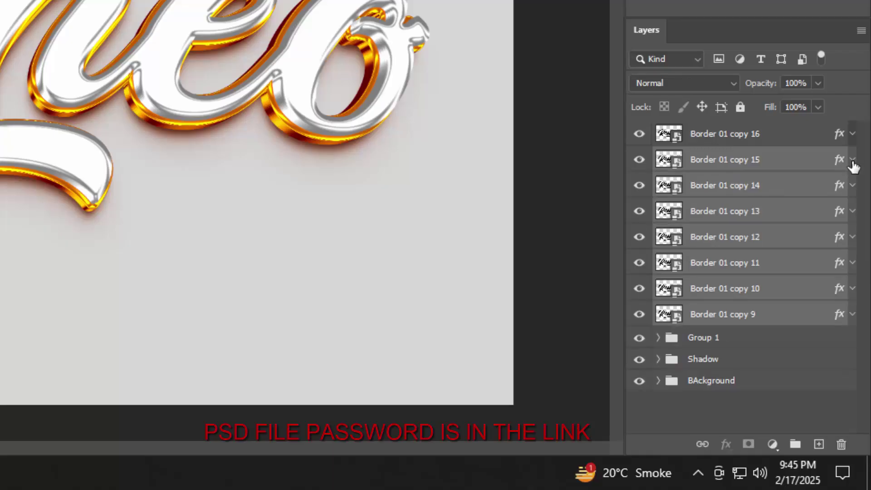
Step: Group the layers Border 01 copy 16 through copy 9 and name the group Border 02
{"action": "left_click", "coordinate": [822, 139]}
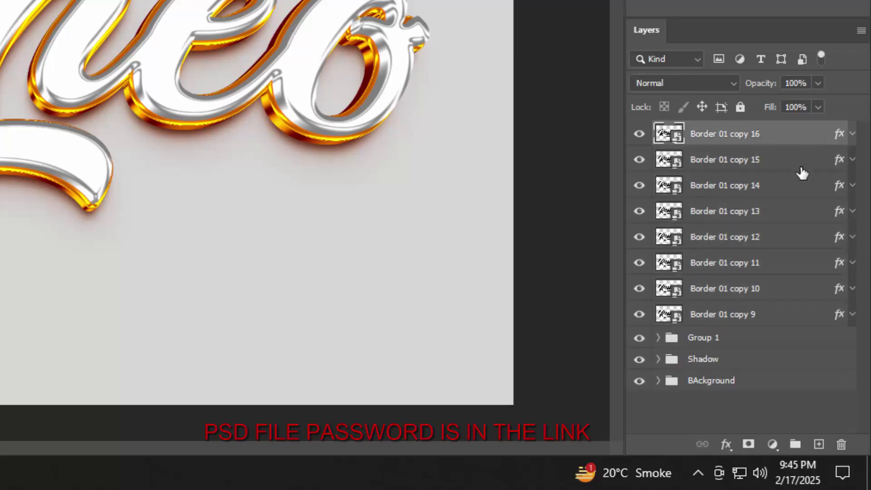
{"action": "left_click", "coordinate": [770, 319], "text": "shift"}
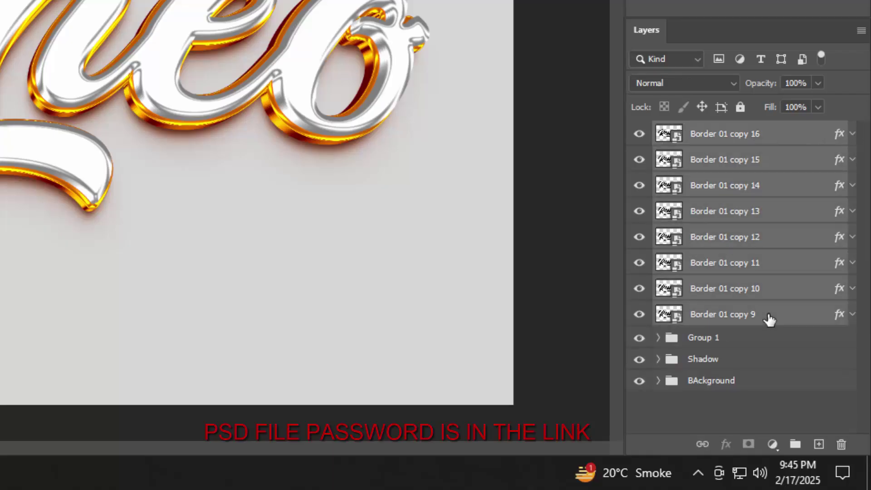
{"action": "key", "text": "ctrl+g"}
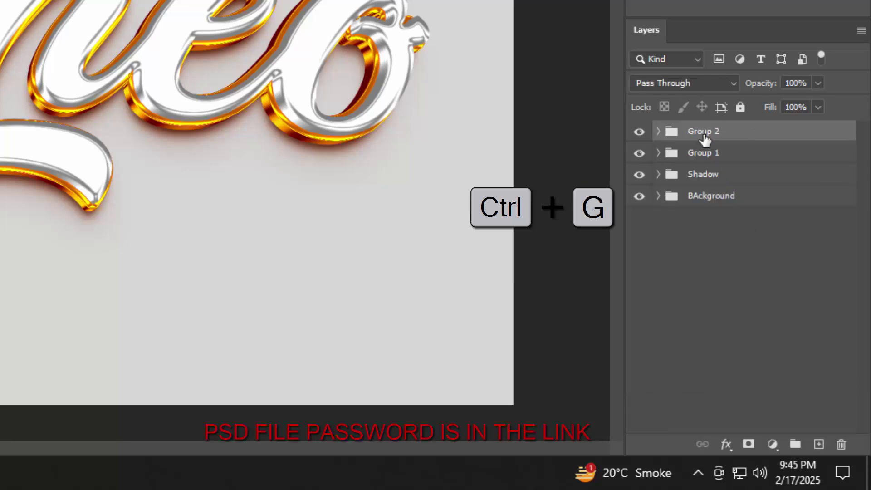
{"action": "double_click", "coordinate": [703, 136]}
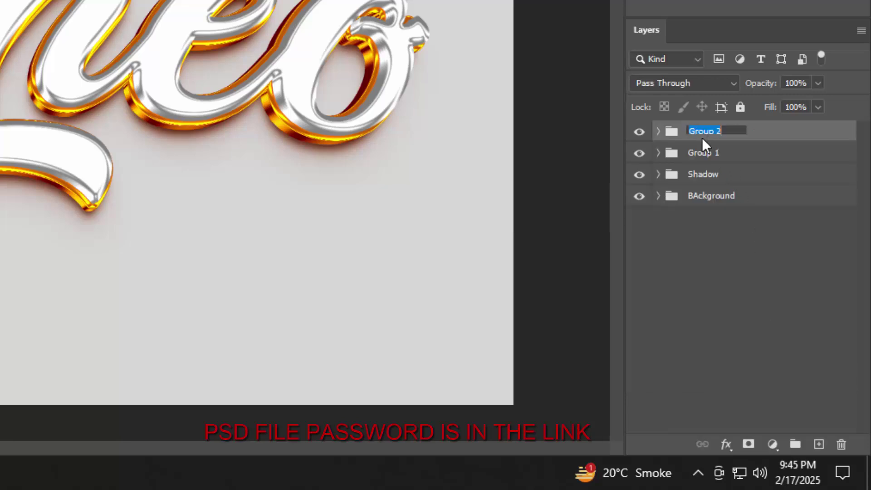
{"action": "type", "text": "Border 02"}
{"action": "key", "text": "Return"}
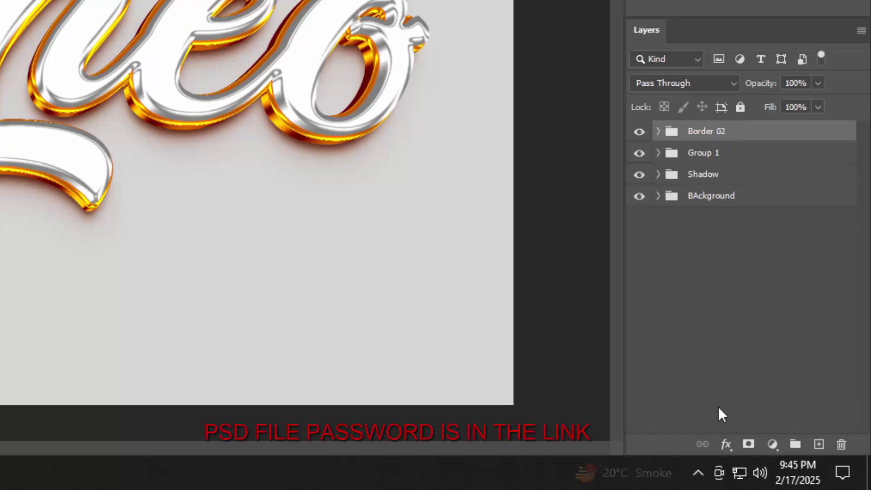
Step: Add a color overlay in #ff9001 to the Border 02 group in Normal mode and apply the layer style
{"action": "left_click", "coordinate": [726, 447]}
{"action": "left_click", "coordinate": [759, 286]}
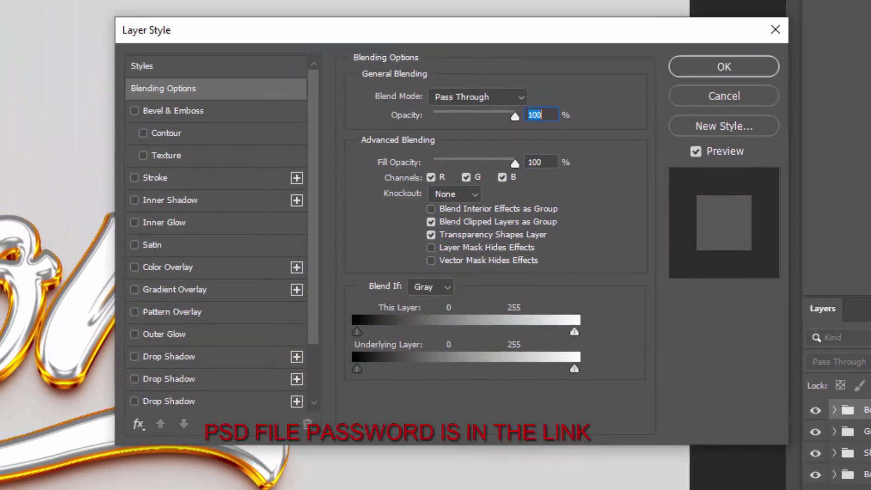
{"action": "left_click", "coordinate": [544, 164]}
{"action": "left_click", "coordinate": [195, 267]}
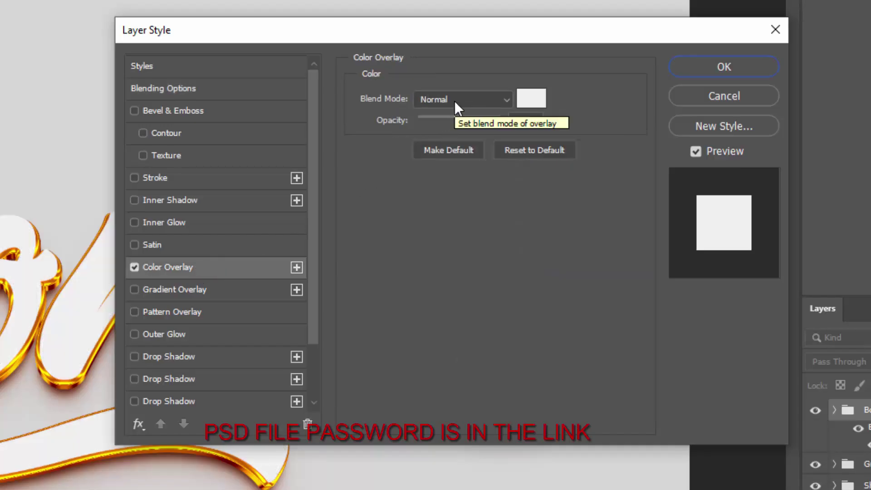
{"action": "left_click", "coordinate": [535, 99]}
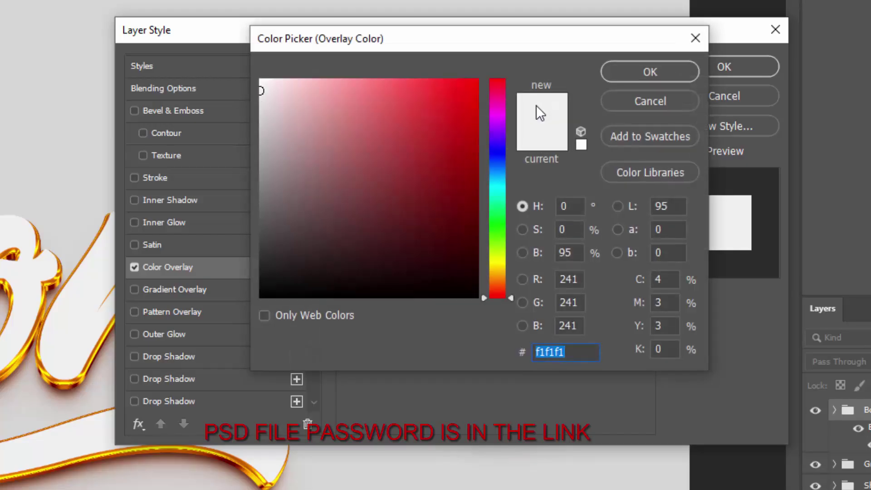
{"action": "type", "text": "ff90"}
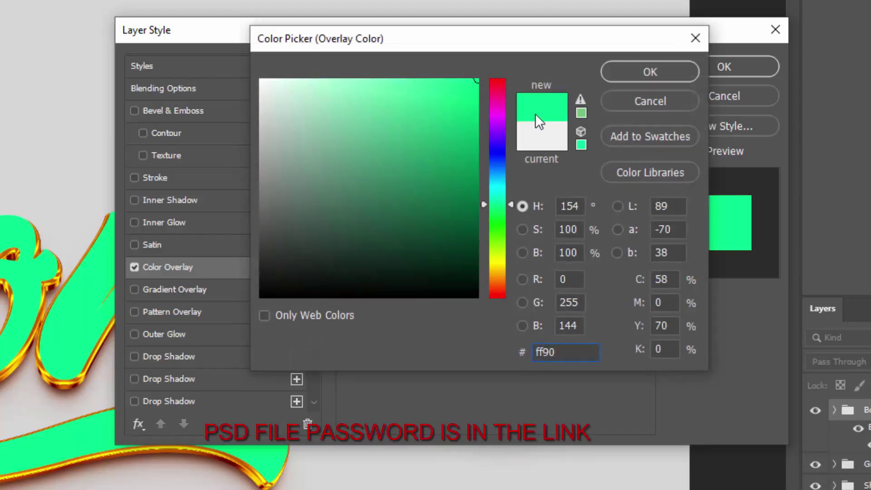
{"action": "type", "text": "01"}
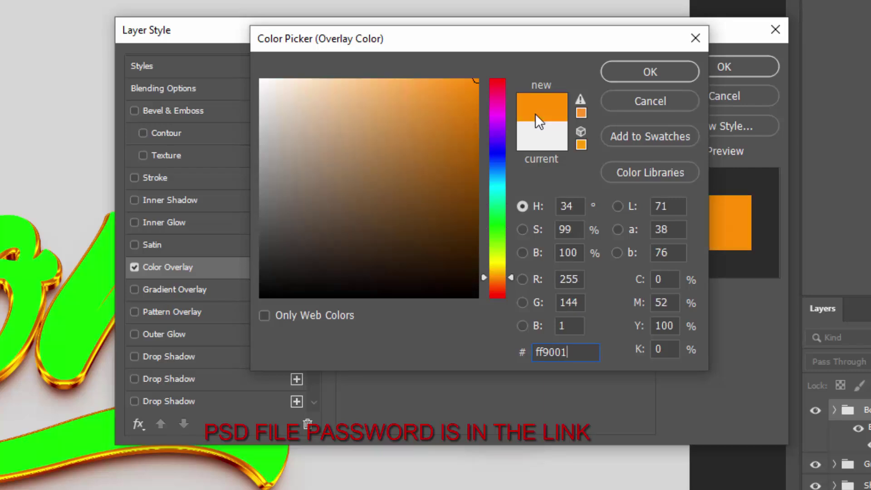
{"action": "left_click", "coordinate": [636, 68]}
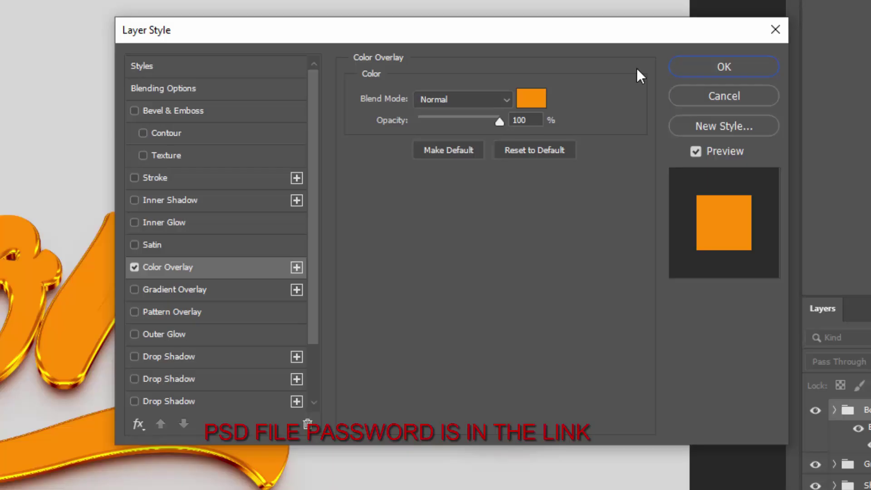
{"action": "left_click", "coordinate": [706, 65]}
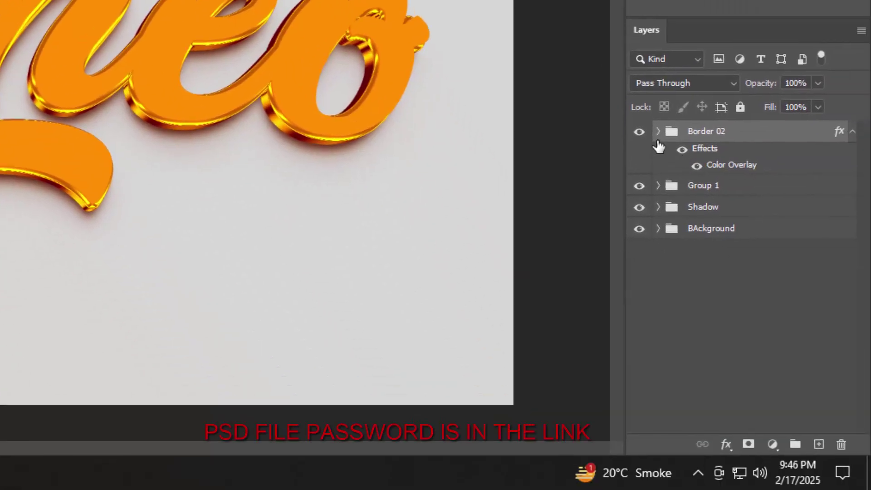
Step: Duplicate Border 01 copy 16, move the duplicate above the Border 02 group, and collapse the group with its effects list
{"action": "left_click", "coordinate": [658, 131]}
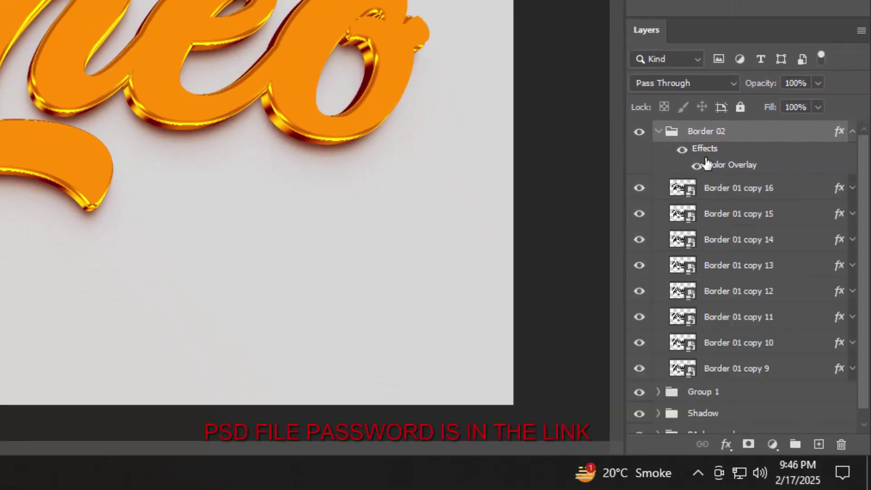
{"action": "left_click", "coordinate": [774, 193]}
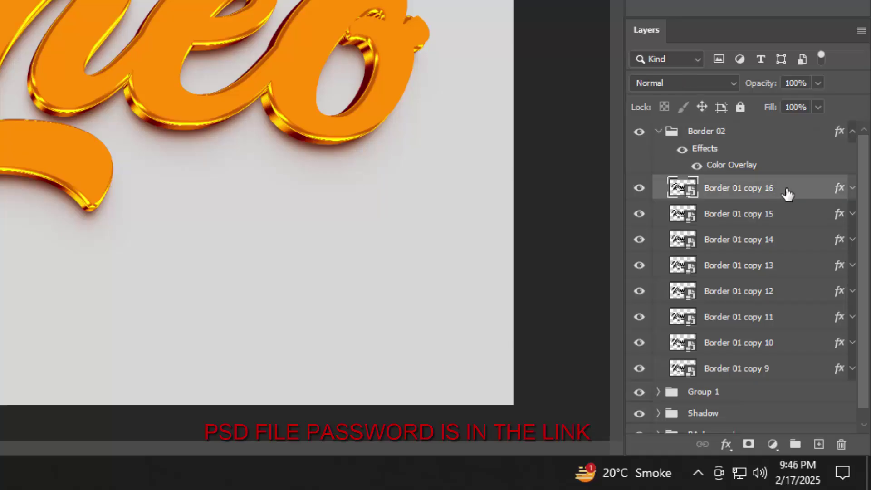
{"action": "key", "text": "ctrl+j"}
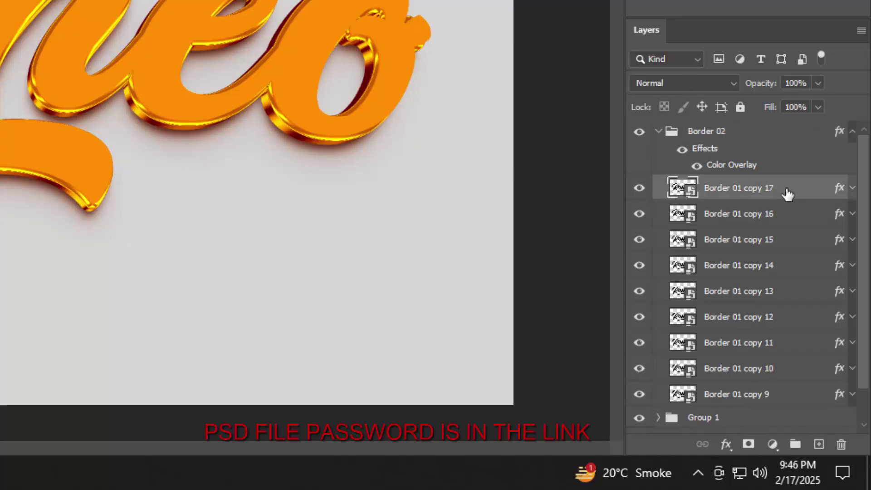
{"action": "left_click_drag", "start_coordinate": [776, 169], "coordinate": [760, 120]}
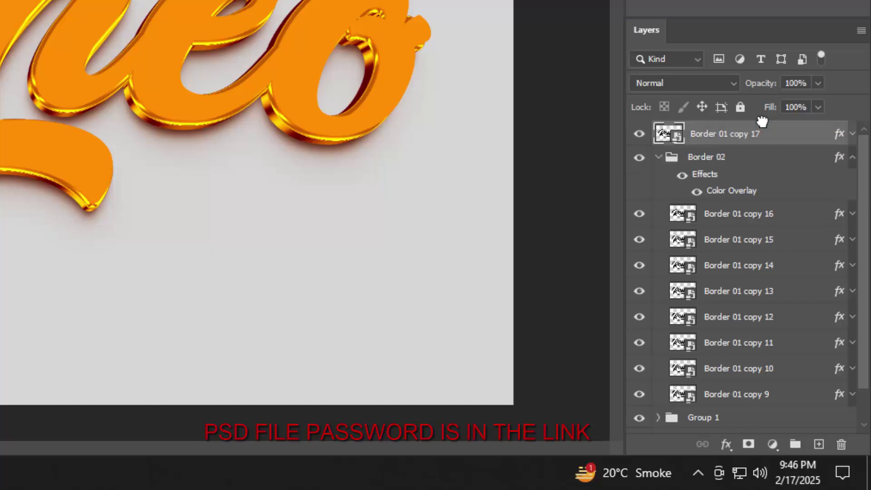
{"action": "left_click", "coordinate": [658, 158]}
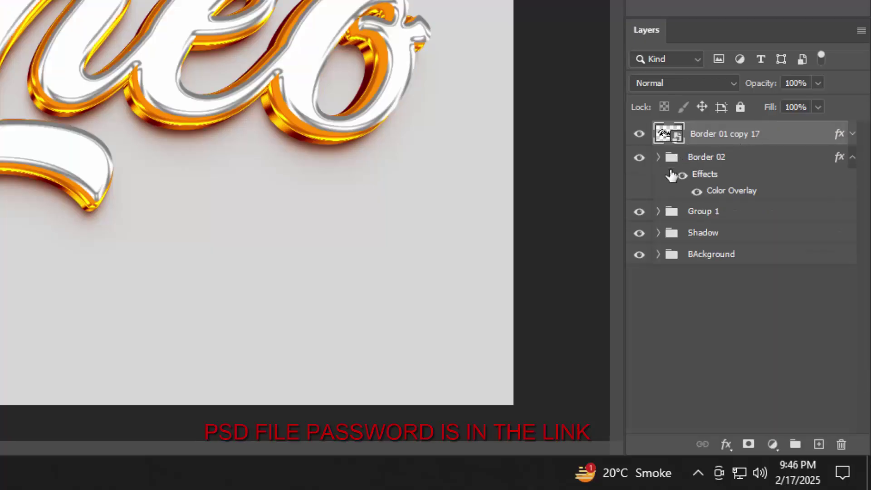
{"action": "left_click", "coordinate": [852, 157]}
Step: Rename the layer group Group 1 as Border 01
{"action": "double_click", "coordinate": [708, 178]}
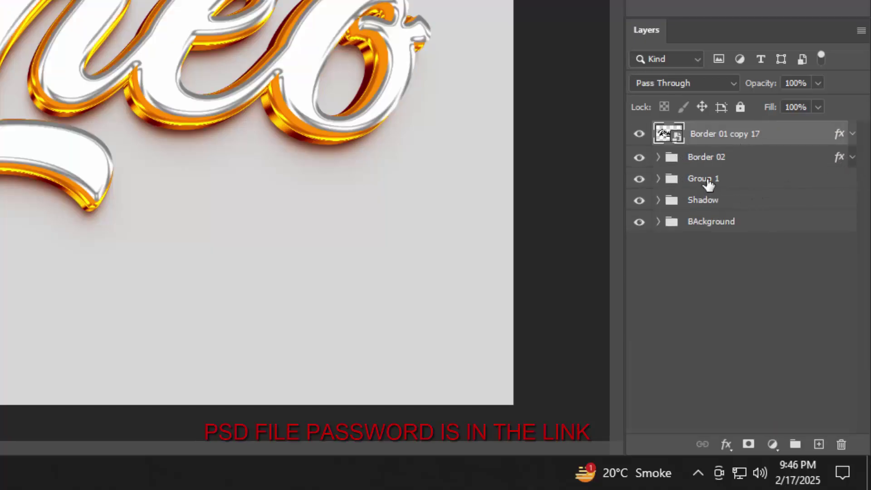
{"action": "type", "text": "Bor"}
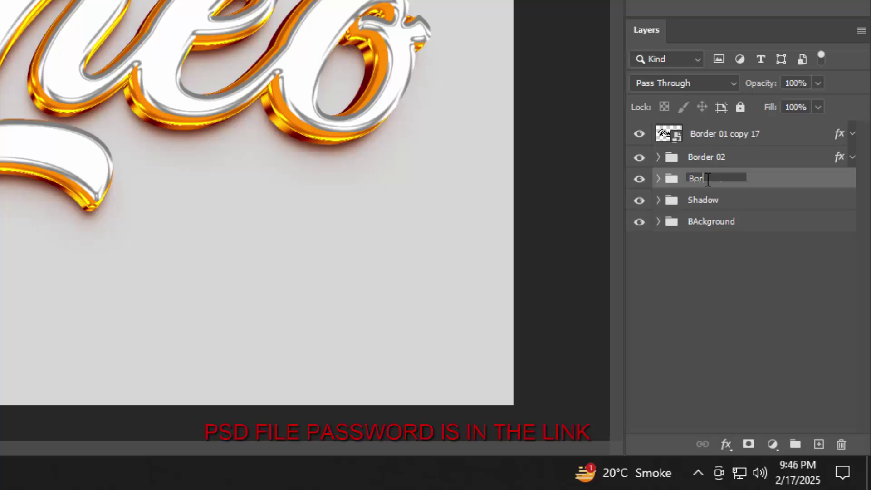
{"action": "type", "text": "der 01"}
{"action": "key", "text": "Return"}
Step: Set the fill opacity of Border 01 copy 17 to 0% in its blending options
{"action": "left_click", "coordinate": [781, 135]}
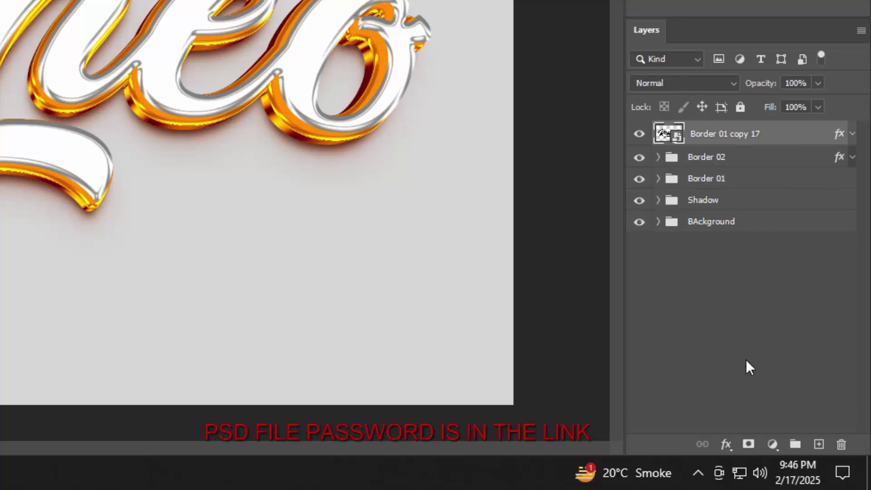
{"action": "left_click", "coordinate": [726, 444]}
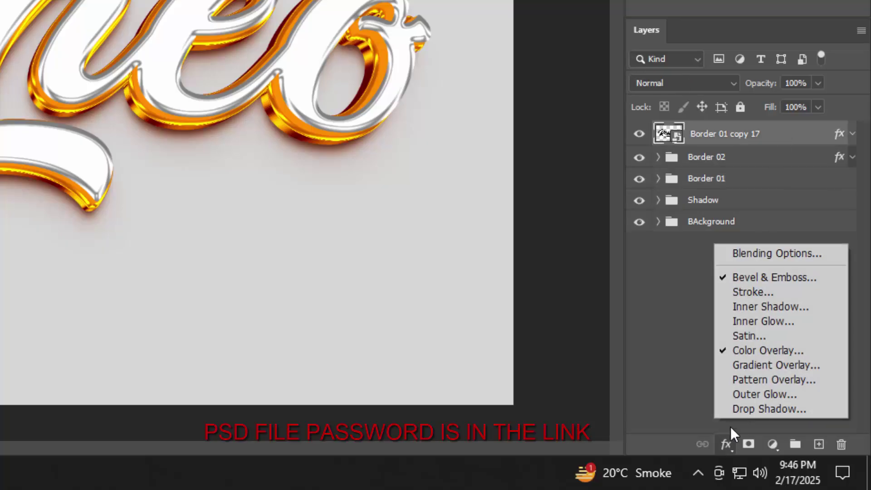
{"action": "left_click", "coordinate": [739, 250]}
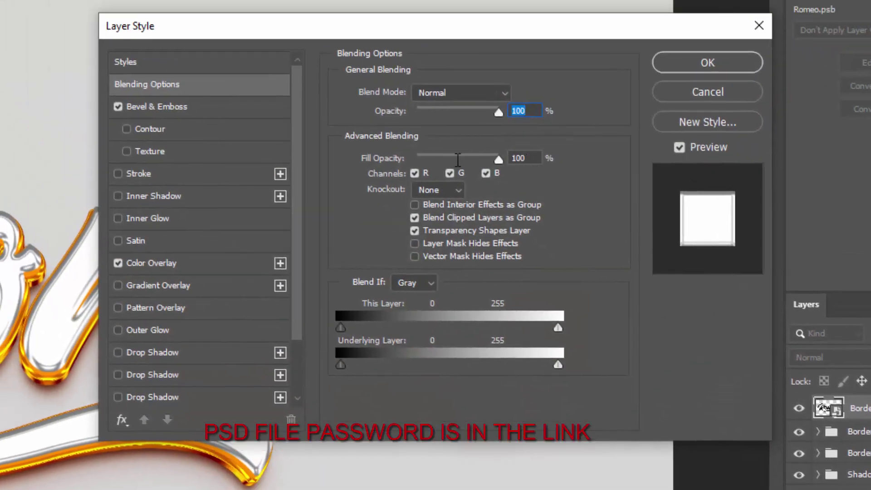
{"action": "double_click", "coordinate": [517, 158]}
{"action": "type", "text": "0"}
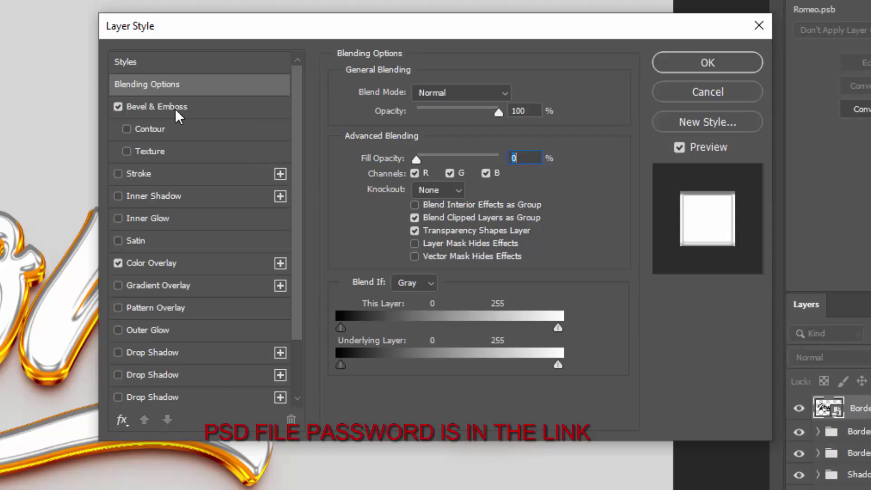
Step: Change the layer's bevel to Stroke Emboss with a depth of 1000% and direction Up
{"action": "left_click", "coordinate": [192, 109]}
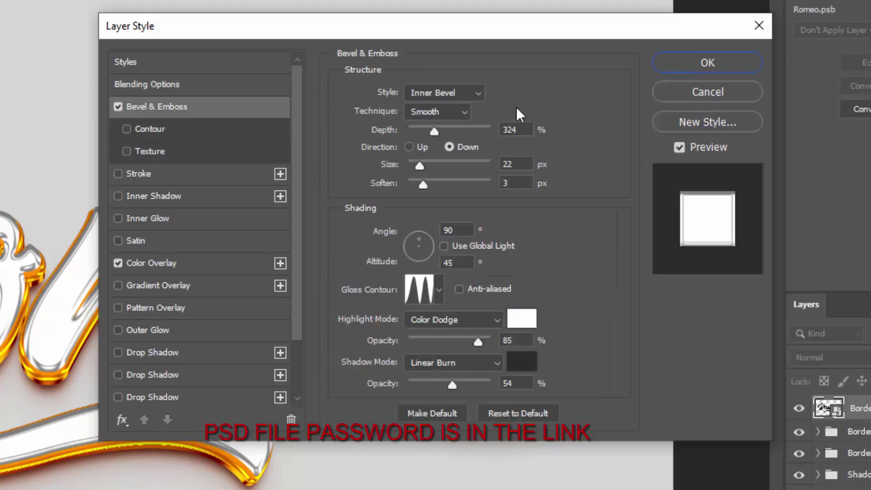
{"action": "double_click", "coordinate": [519, 129]}
{"action": "type", "text": "1000"}
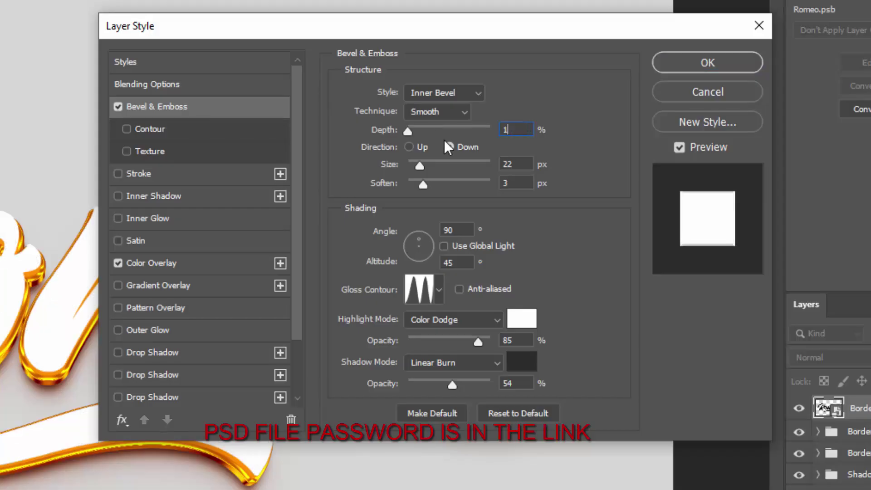
{"action": "left_click", "coordinate": [436, 93]}
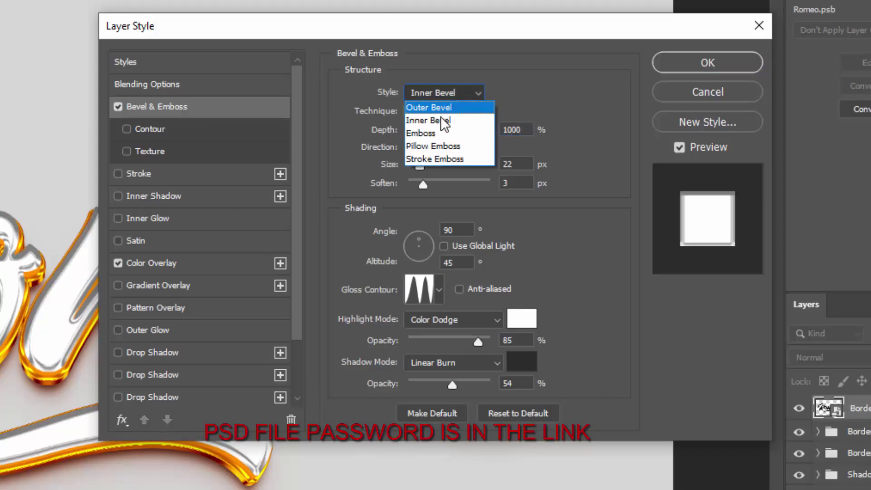
{"action": "left_click", "coordinate": [441, 155]}
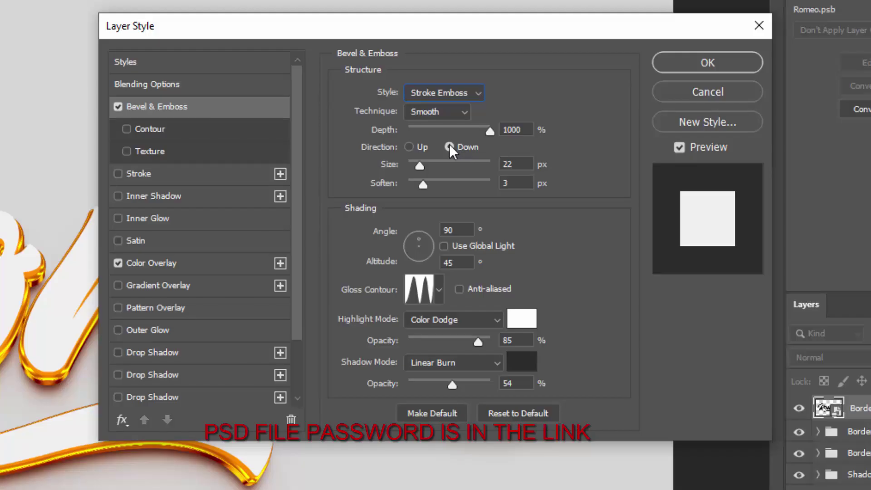
{"action": "left_click", "coordinate": [420, 147]}
Step: Set the bevel's soften to 1 px and altitude to 30°, using the Ring - Double gloss contour
{"action": "double_click", "coordinate": [520, 164]}
{"action": "double_click", "coordinate": [520, 183]}
{"action": "type", "text": "1"}
{"action": "double_click", "coordinate": [457, 263]}
{"action": "type", "text": "30"}
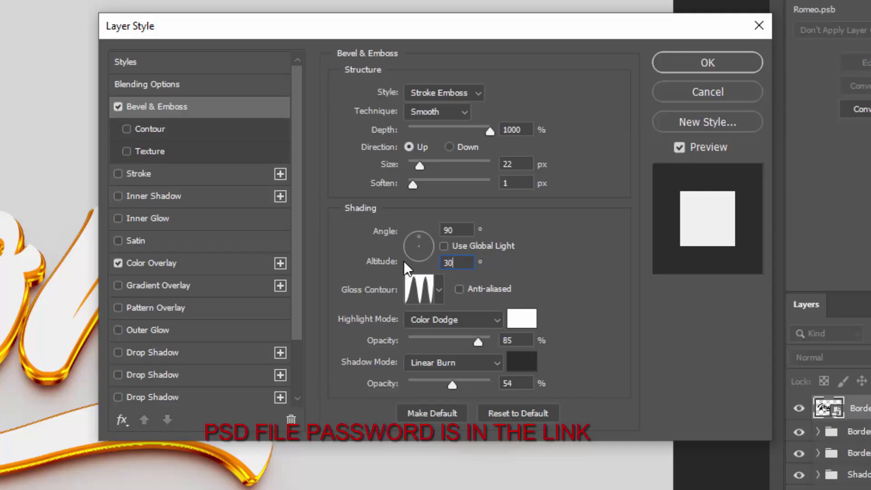
{"action": "left_click", "coordinate": [406, 293]}
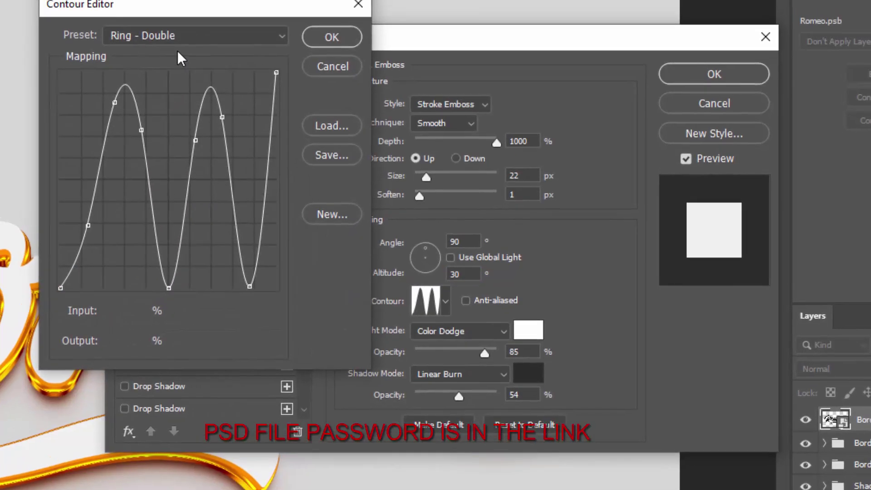
{"action": "left_click", "coordinate": [323, 26]}
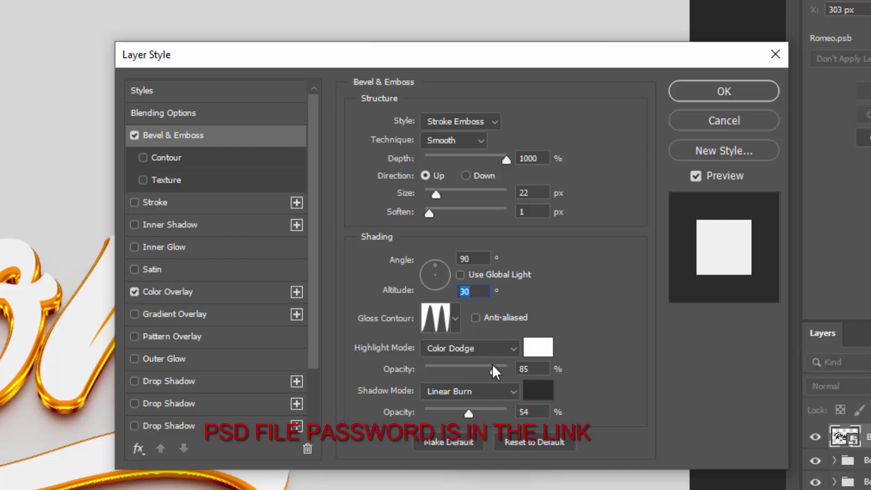
Step: Set the bevel's highlight opacity to 100% and choose Linear Burn as the shadow mode
{"action": "left_click", "coordinate": [527, 369]}
{"action": "left_click", "coordinate": [482, 391]}
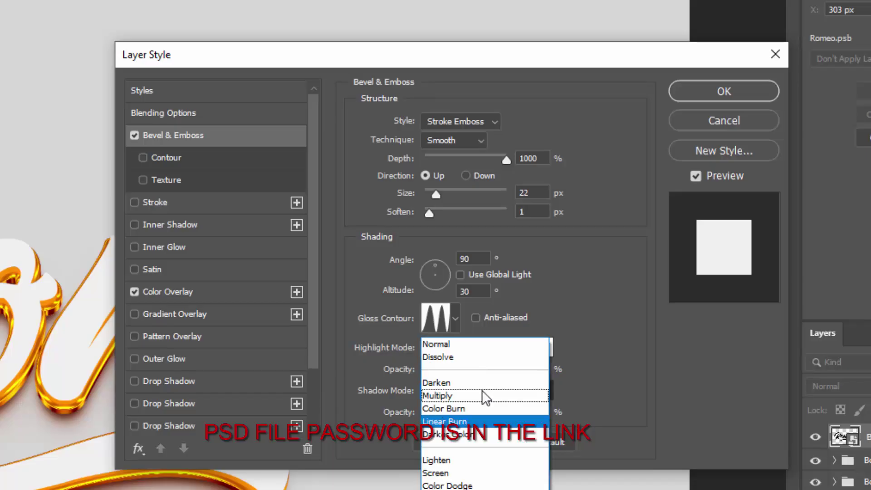
{"action": "left_click", "coordinate": [474, 422]}
{"action": "left_click", "coordinate": [540, 368]}
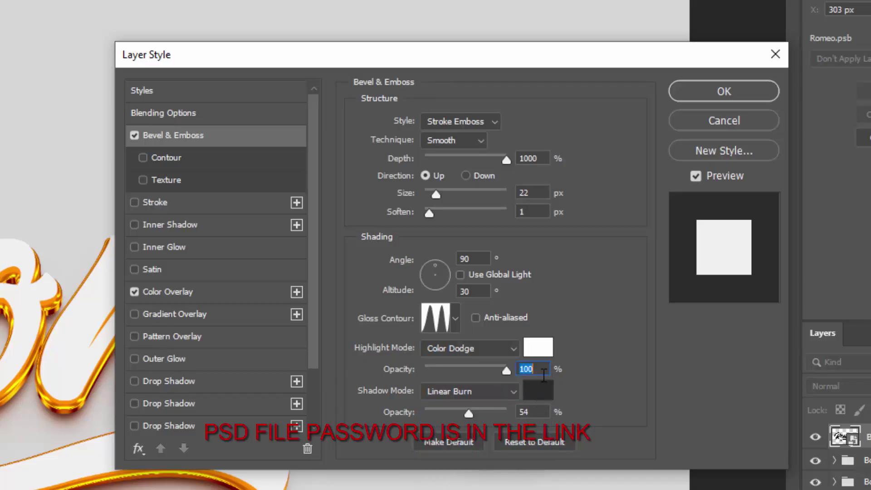
Step: Set the bevel's shadow color to #929293 and shadow opacity to 65%
{"action": "left_click", "coordinate": [538, 389]}
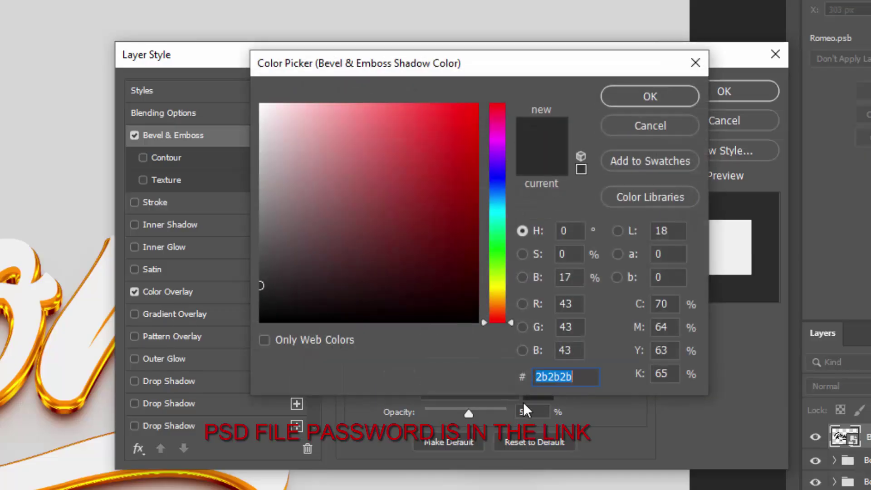
{"action": "type", "text": "929293"}
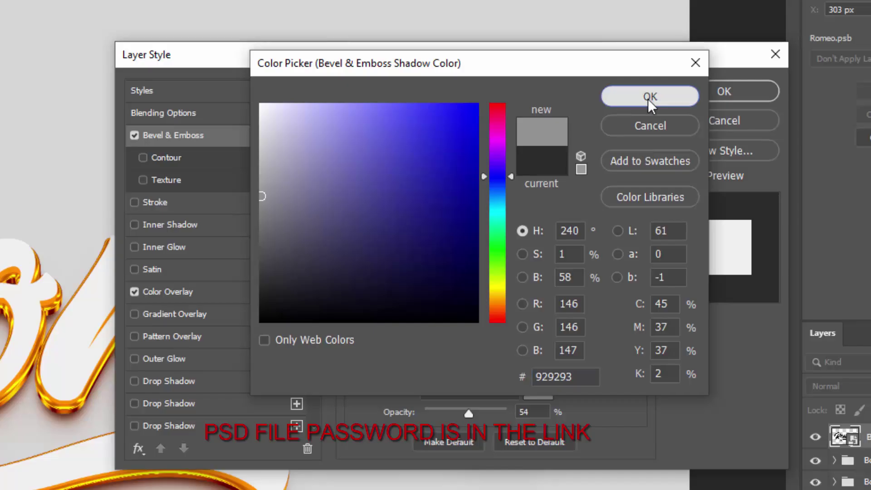
{"action": "left_click", "coordinate": [648, 98]}
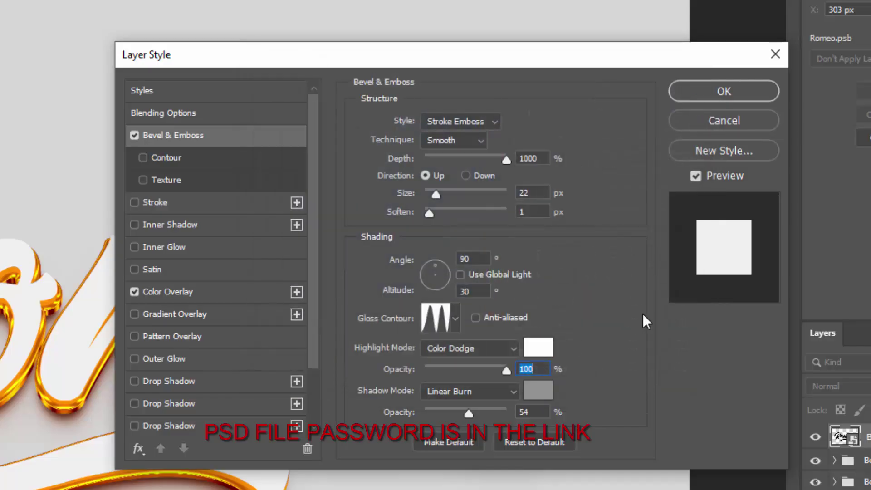
{"action": "double_click", "coordinate": [528, 411]}
{"action": "type", "text": "65"}
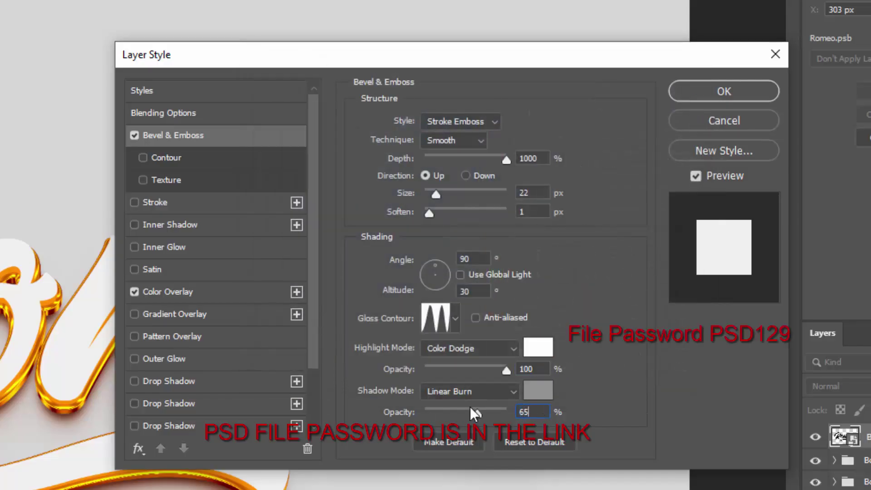
Step: Enable the bevel's Contour element with the Ring preset and a range of 50%
{"action": "left_click", "coordinate": [160, 159]}
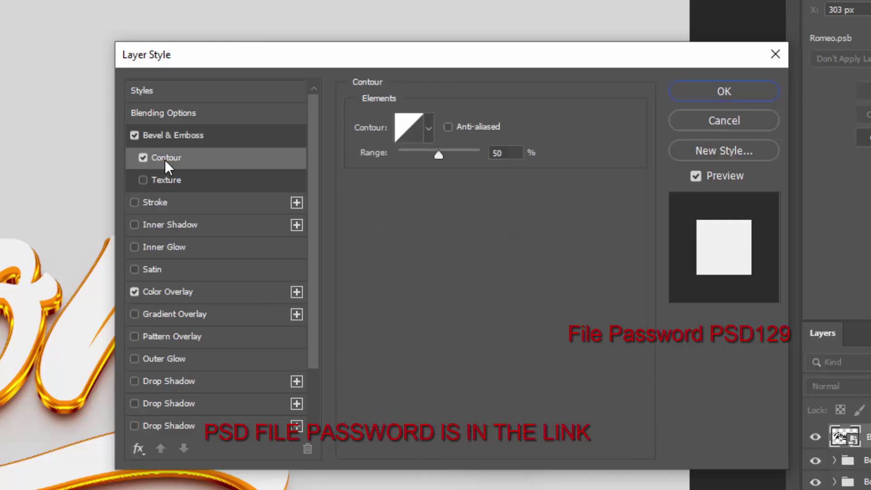
{"action": "left_click", "coordinate": [410, 132]}
{"action": "left_click", "coordinate": [200, 51]}
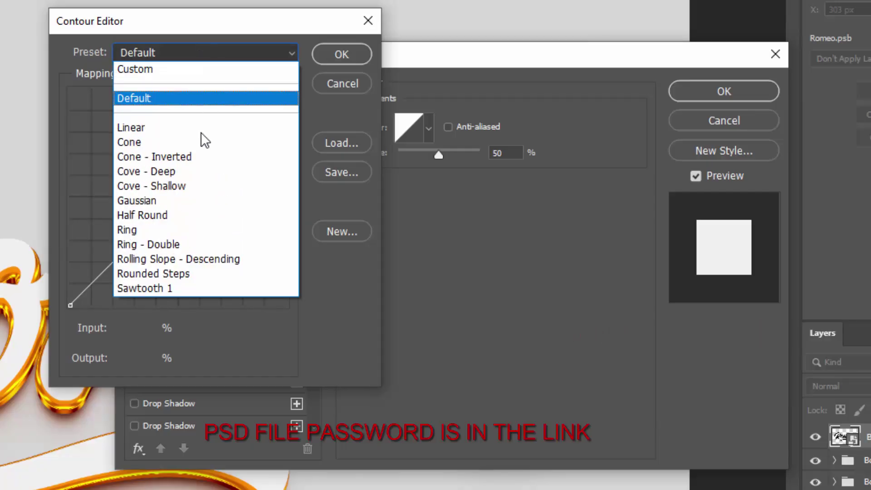
{"action": "left_click", "coordinate": [174, 227]}
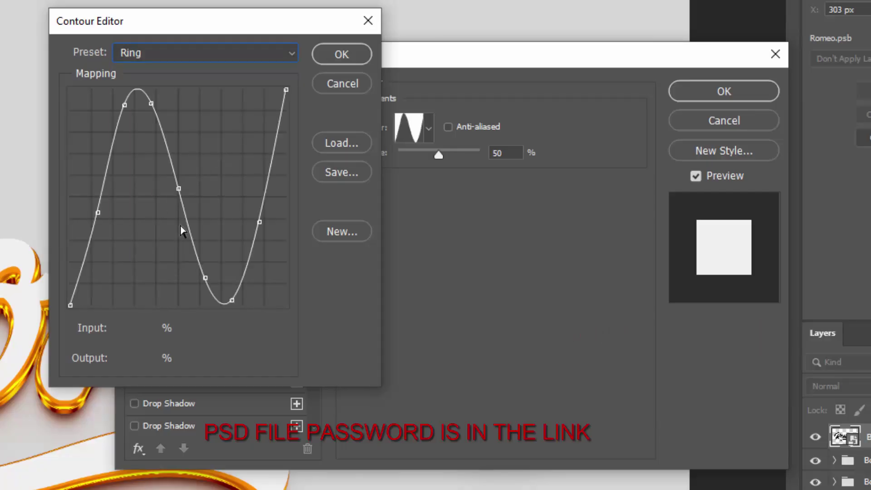
{"action": "left_click", "coordinate": [341, 55]}
{"action": "left_click", "coordinate": [498, 154]}
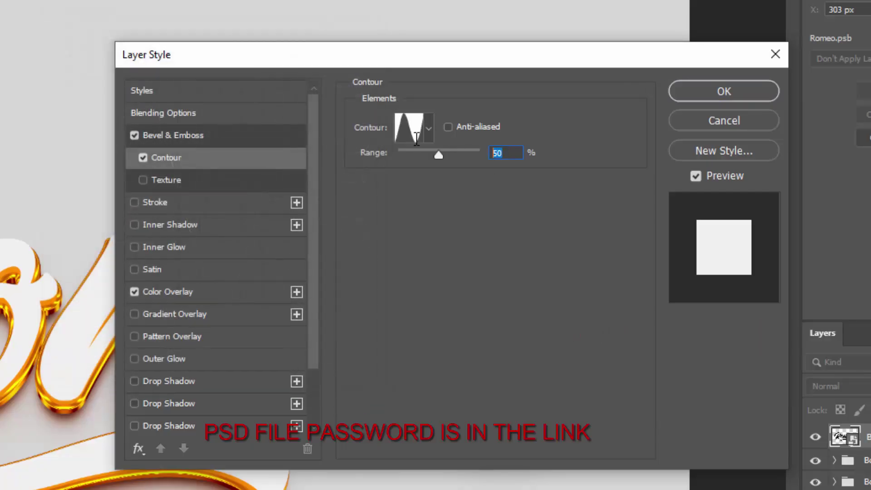
Step: Enable the Stroke effect with a size of 10 px and the color #b2b2b2
{"action": "left_click", "coordinate": [199, 202]}
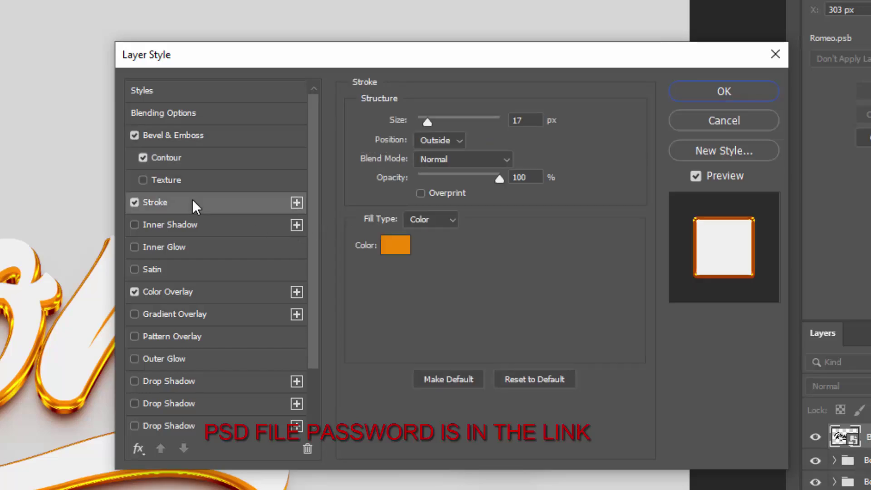
{"action": "left_click", "coordinate": [530, 122]}
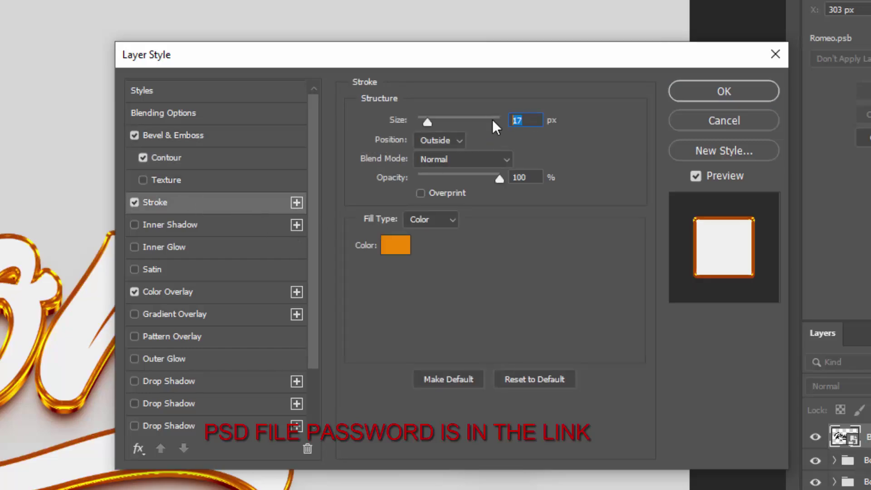
{"action": "left_click", "coordinate": [405, 248]}
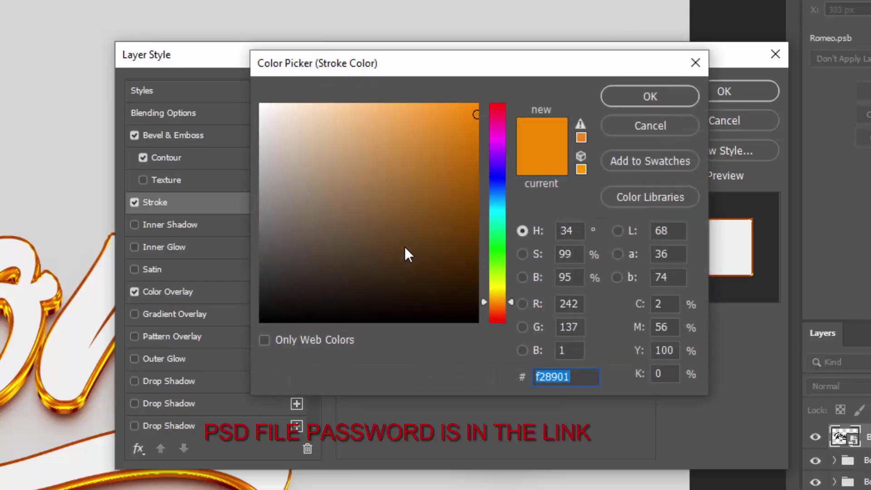
{"action": "type", "text": "b"}
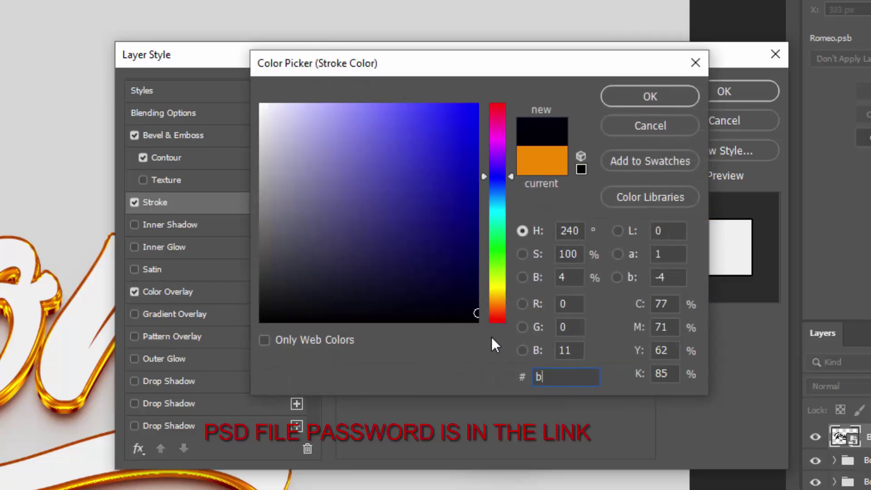
{"action": "type", "text": "2b2b2"}
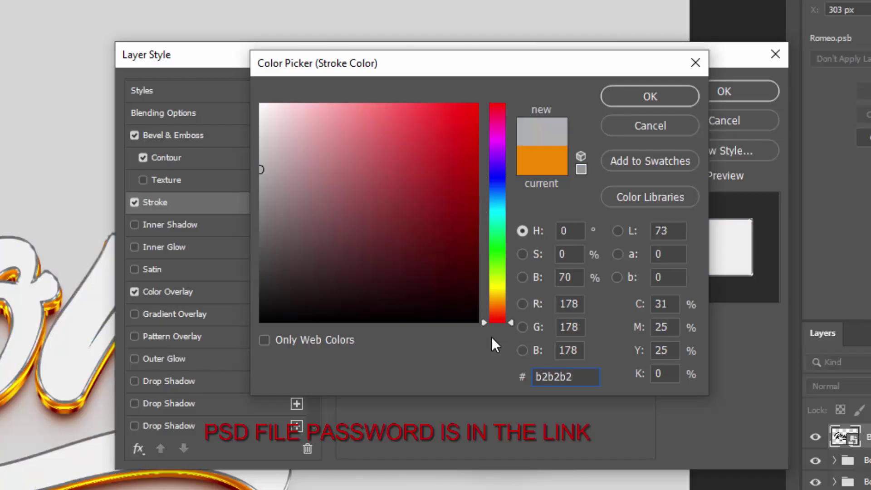
{"action": "left_click", "coordinate": [635, 105]}
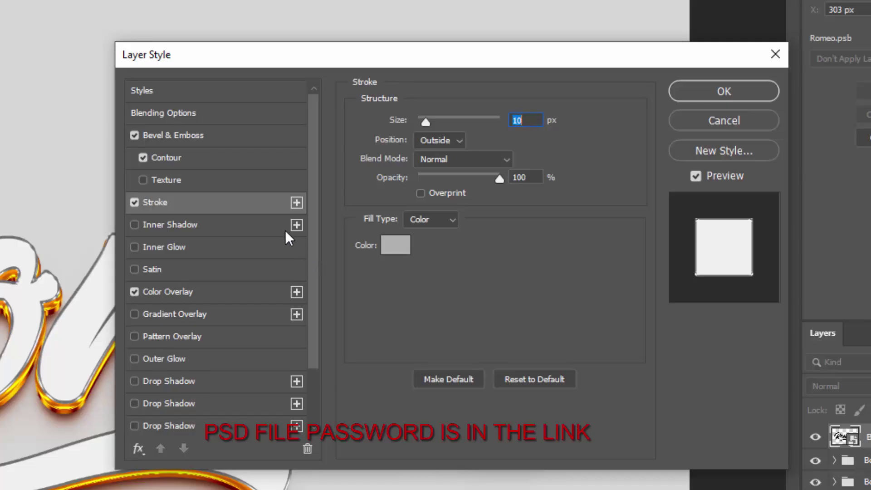
Step: Enable the Inner Shadow effect and set its color to #aaaaaa
{"action": "left_click", "coordinate": [194, 225]}
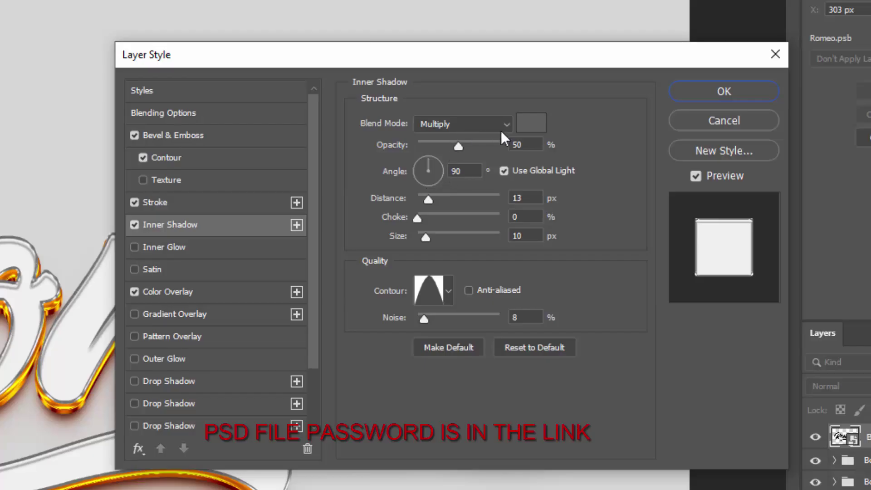
{"action": "left_click", "coordinate": [531, 123]}
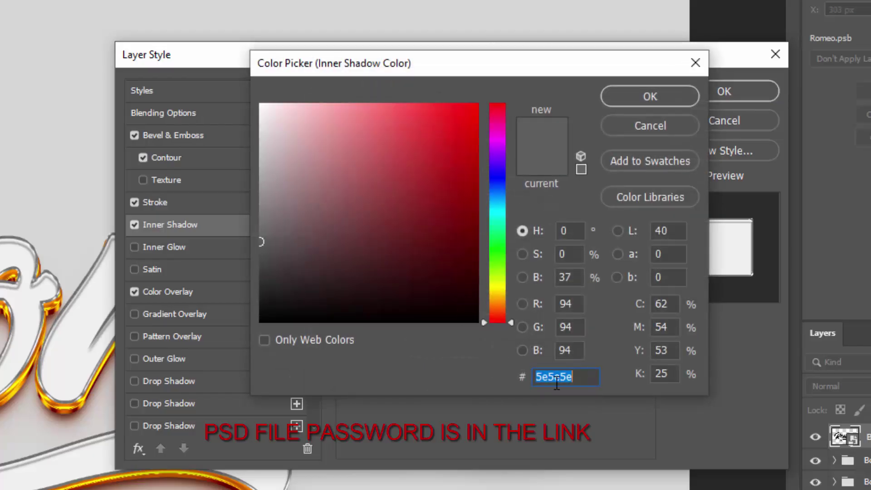
{"action": "type", "text": "aaaaa"}
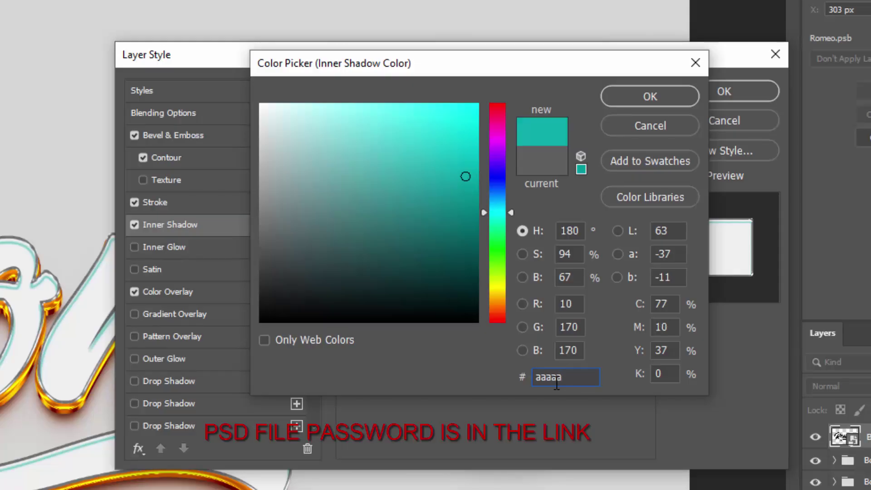
{"action": "type", "text": "a"}
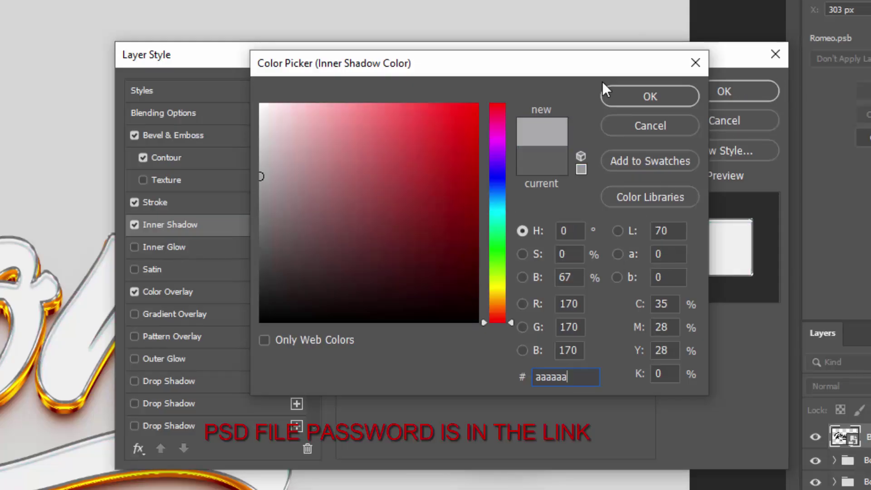
{"action": "left_click", "coordinate": [611, 100]}
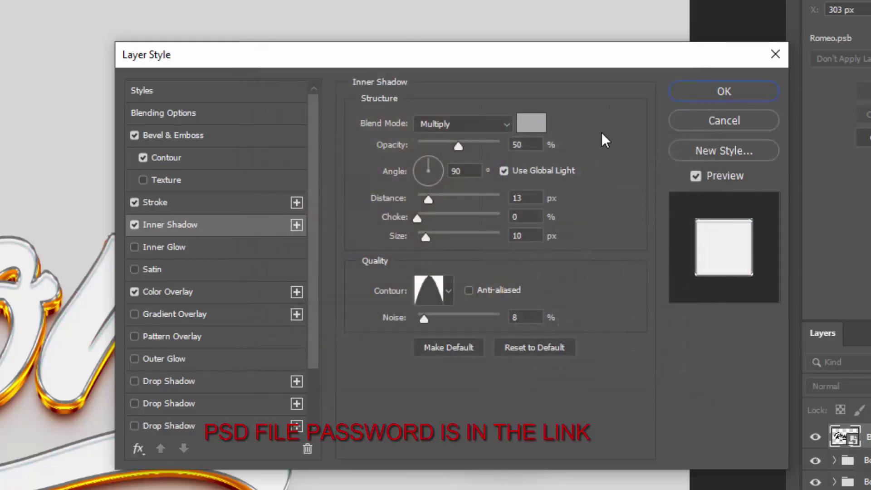
Step: Set the inner shadow to 100% opacity, 4 px distance, 11 px size and 10% noise, with global light off
{"action": "left_click", "coordinate": [522, 144]}
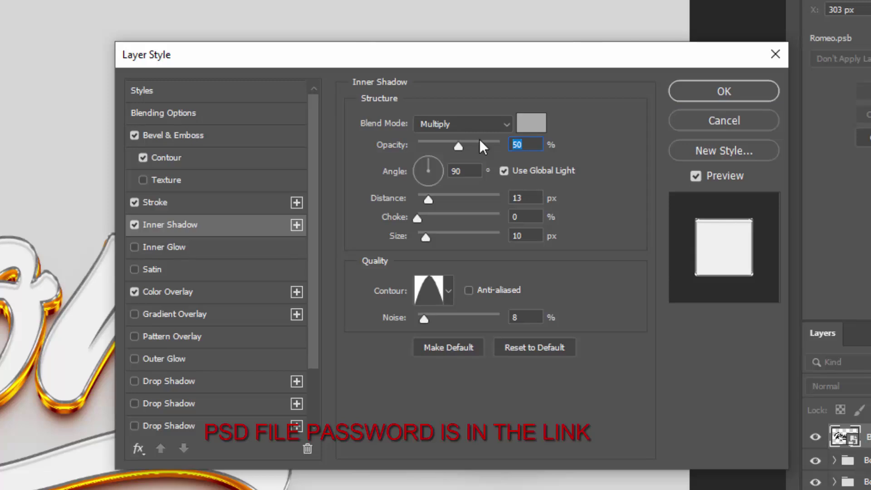
{"action": "type", "text": "100"}
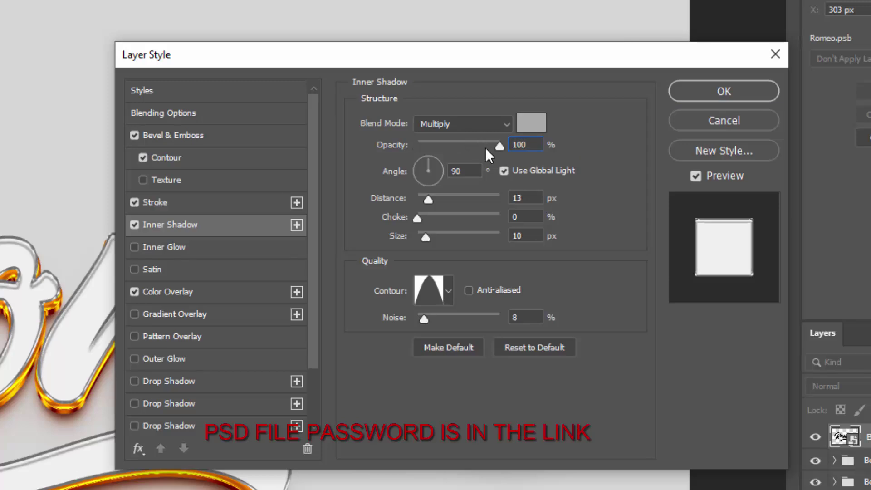
{"action": "left_click", "coordinate": [526, 196]}
{"action": "type", "text": "4"}
{"action": "left_click", "coordinate": [536, 236]}
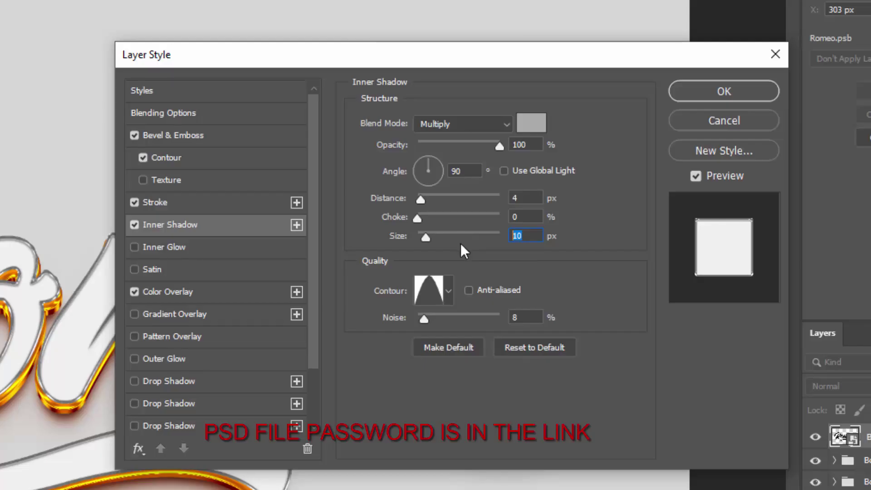
{"action": "type", "text": "11"}
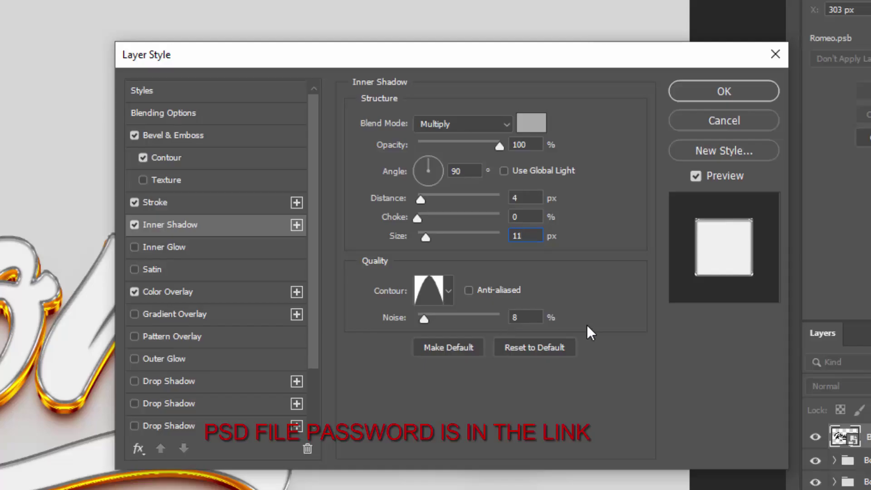
{"action": "left_click", "coordinate": [540, 322]}
{"action": "type", "text": "10"}
Step: Enable Inner Glow in Hard Light mode with 51% opacity, color #898989, 7% choke and 29% range
{"action": "left_click", "coordinate": [176, 243]}
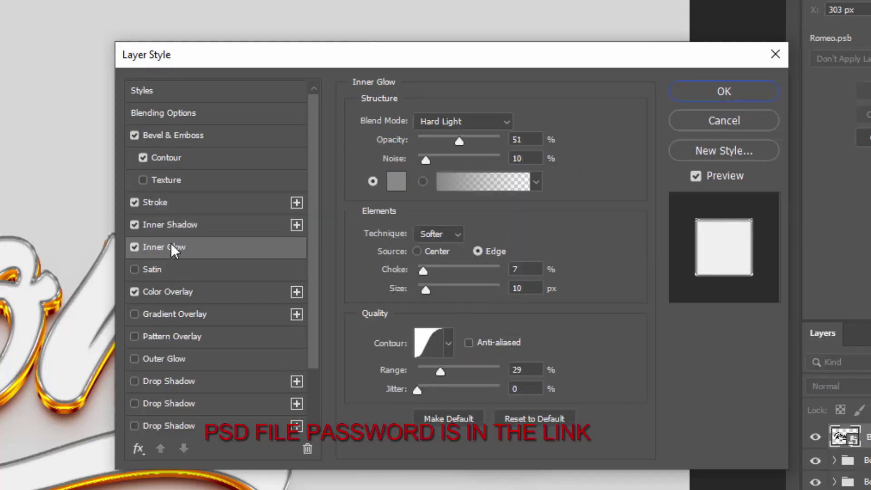
{"action": "left_click", "coordinate": [449, 120]}
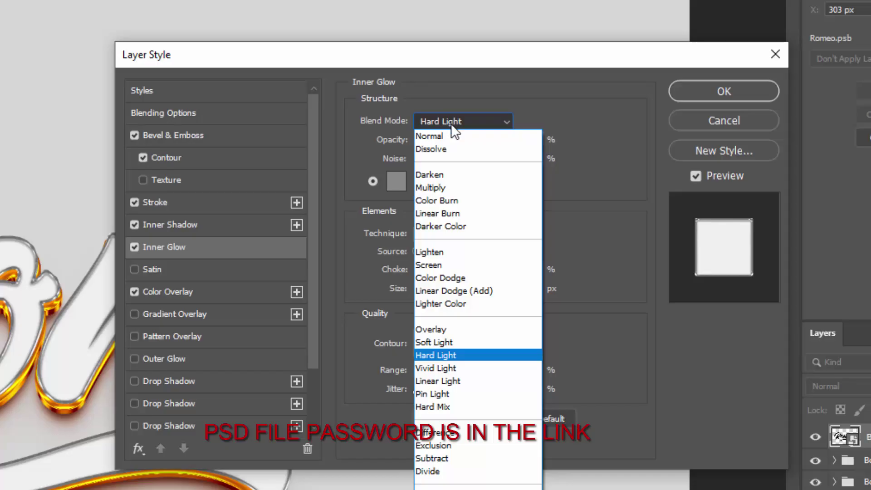
{"action": "left_click", "coordinate": [461, 356]}
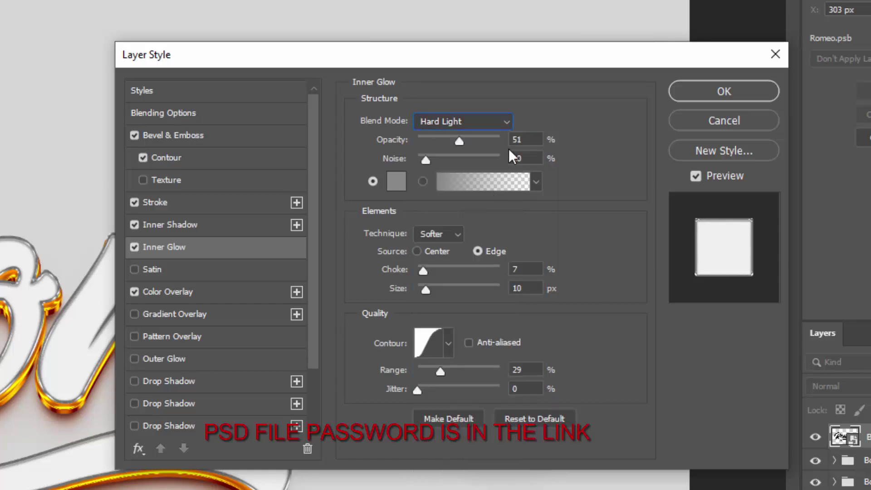
{"action": "double_click", "coordinate": [525, 140]}
{"action": "left_click", "coordinate": [396, 181]}
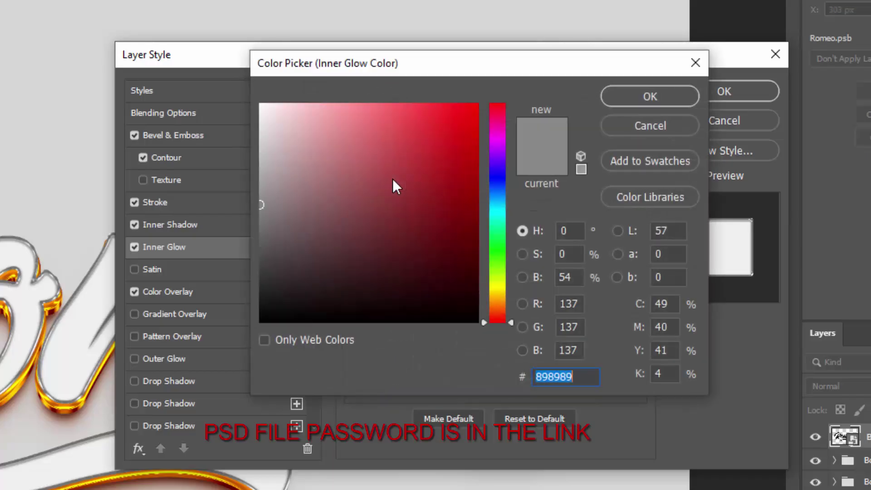
{"action": "left_click", "coordinate": [633, 98]}
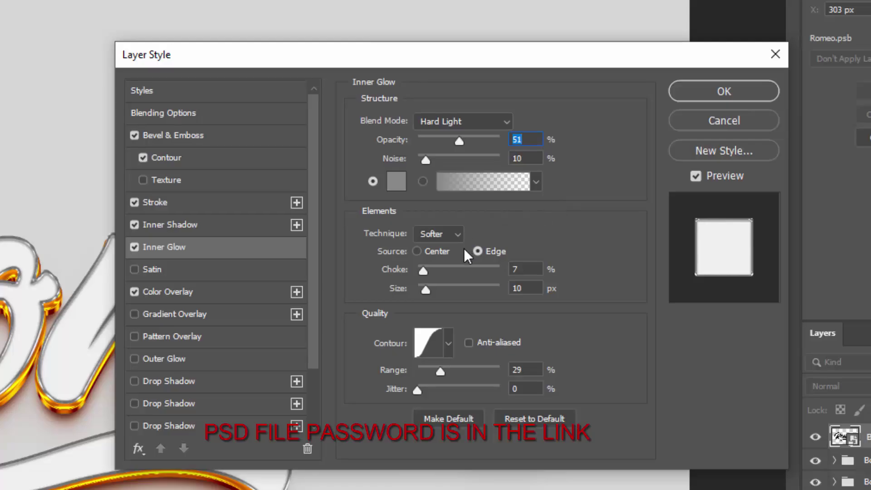
{"action": "left_click", "coordinate": [526, 269]}
{"action": "left_click_drag", "start_coordinate": [528, 371], "coordinate": [494, 371]}
Step: Set the Color Overlay to Overlay blend mode with the color #2e2d2d and 22% opacity
{"action": "left_click", "coordinate": [193, 291]}
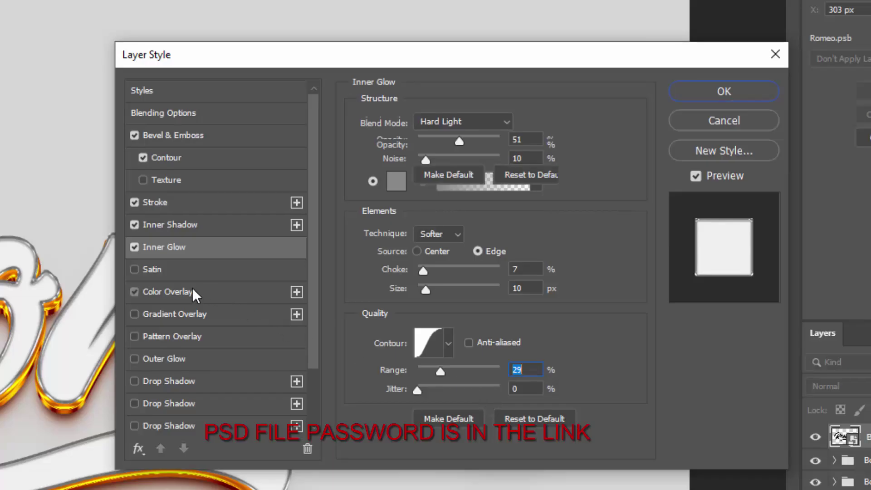
{"action": "left_click", "coordinate": [459, 131]}
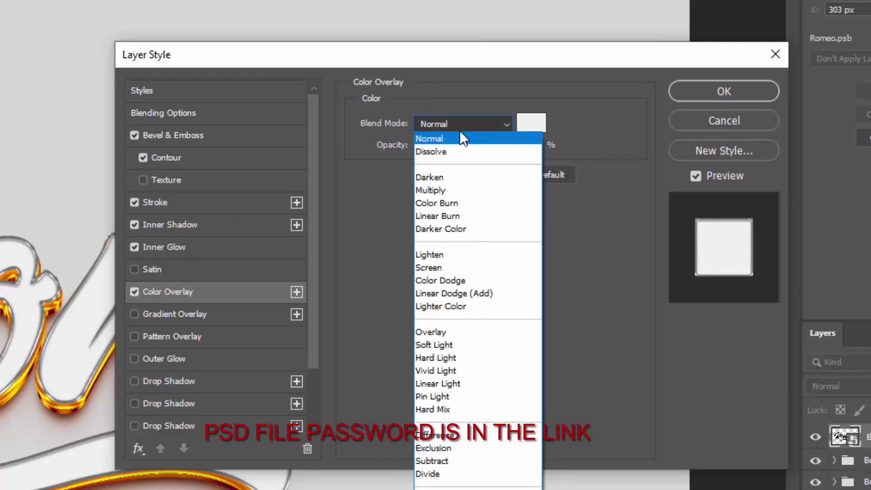
{"action": "left_click", "coordinate": [462, 331]}
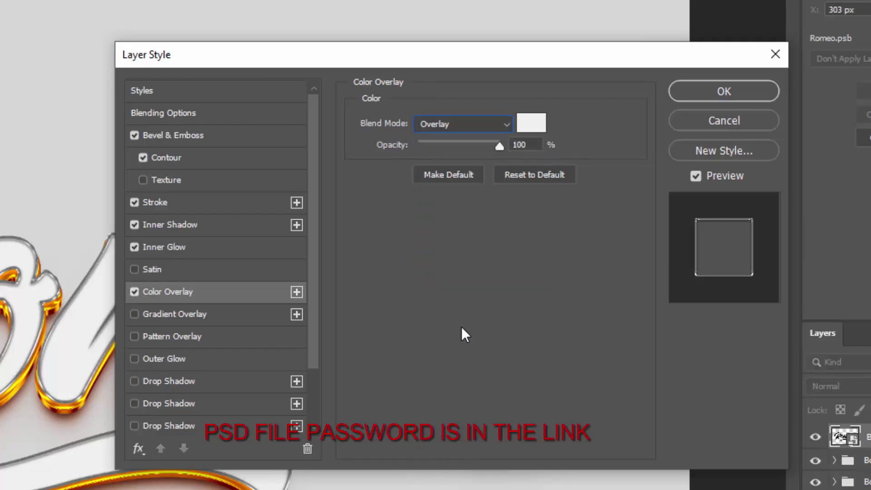
{"action": "left_click", "coordinate": [533, 130]}
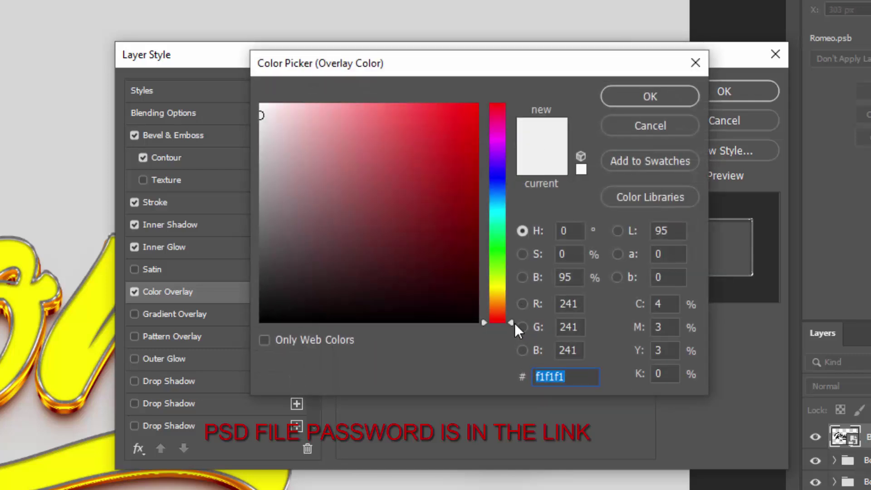
{"action": "type", "text": "2"}
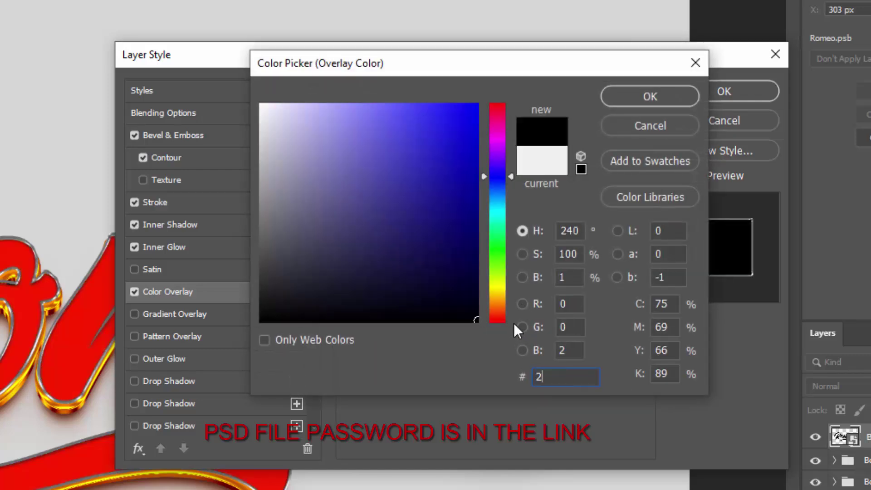
{"action": "type", "text": "e"}
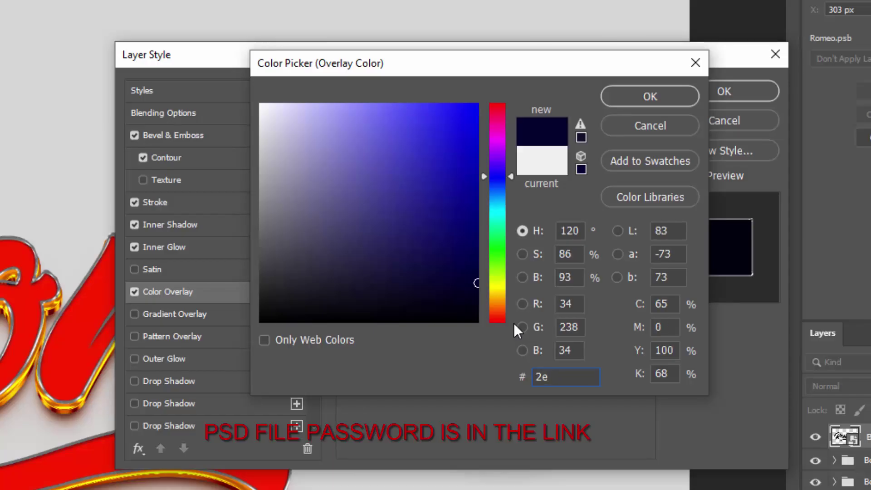
{"action": "type", "text": "2d2d"}
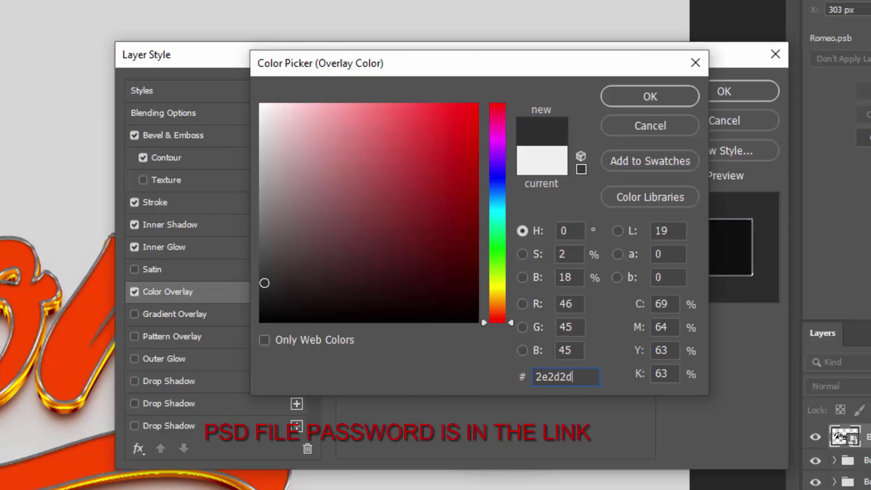
{"action": "left_click", "coordinate": [665, 96]}
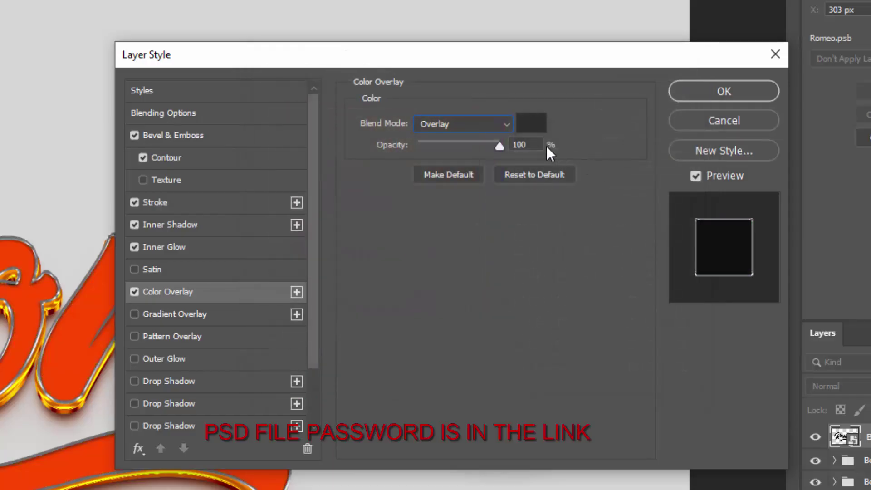
{"action": "left_click_drag", "start_coordinate": [535, 145], "coordinate": [473, 143]}
{"action": "type", "text": "22"}
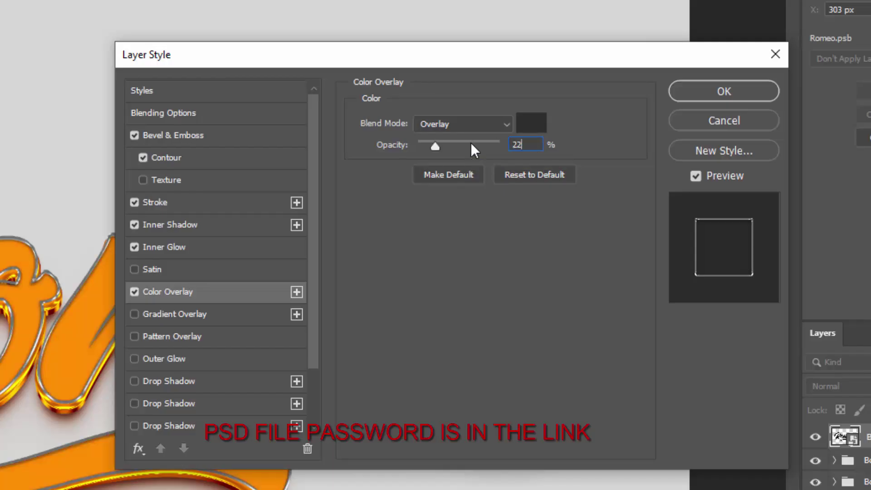
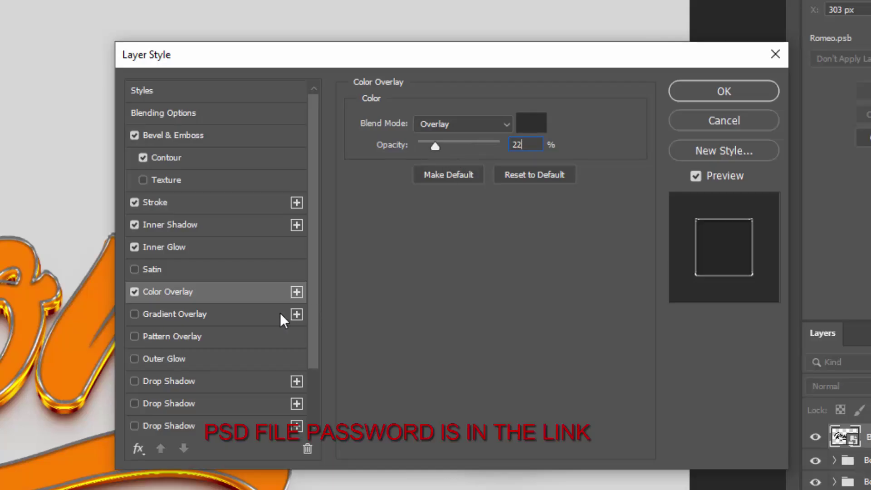
Step: Enable the Gradient Overlay effect and set the gradient's starting color stop to #333333
{"action": "left_click", "coordinate": [225, 319]}
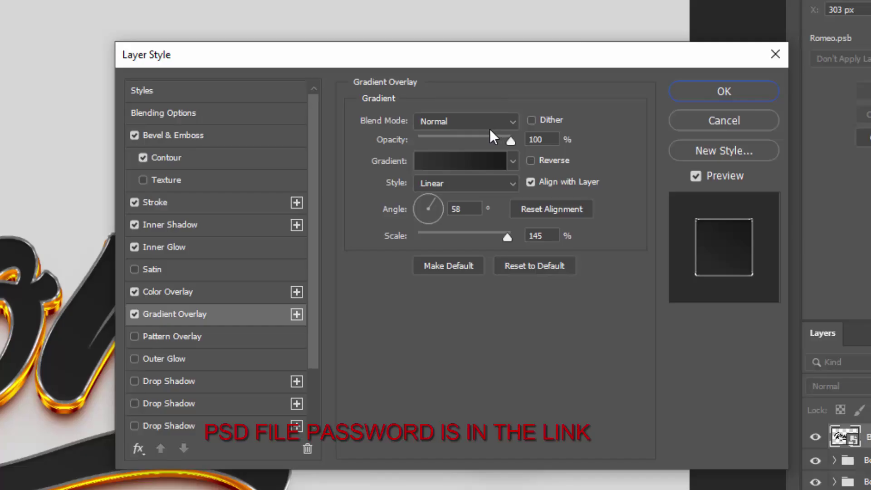
{"action": "left_click", "coordinate": [543, 141]}
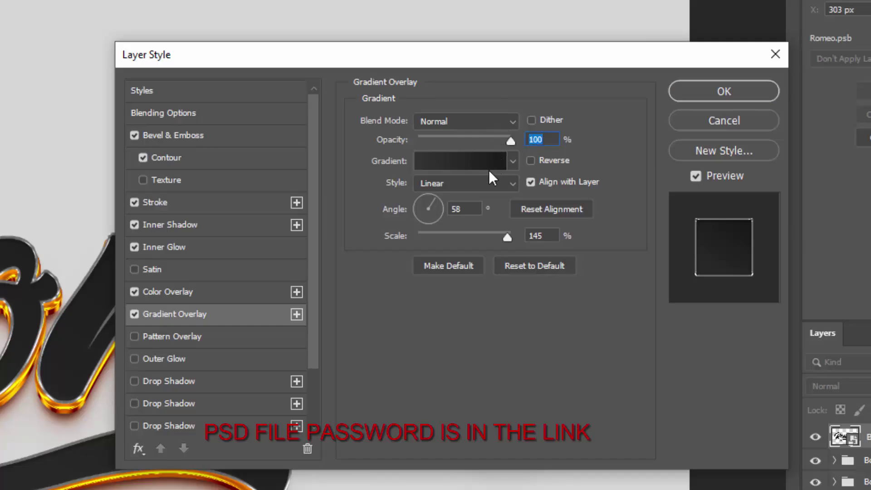
{"action": "left_click", "coordinate": [473, 162]}
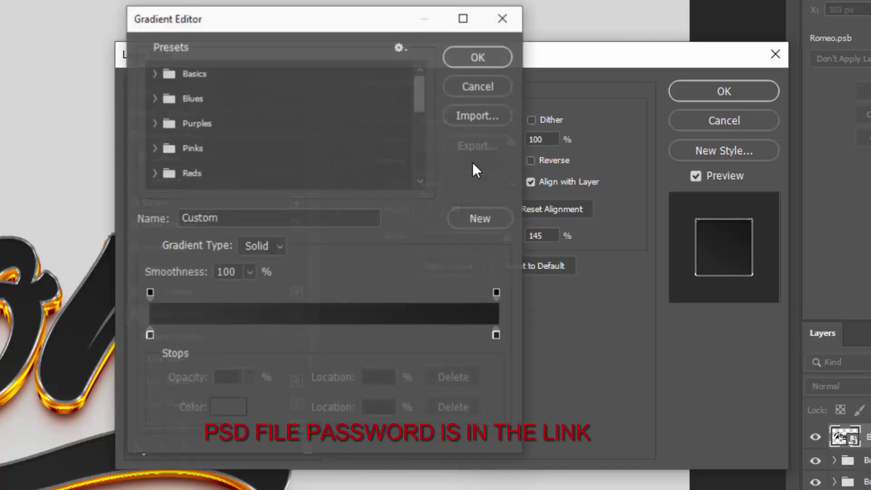
{"action": "left_click", "coordinate": [149, 336]}
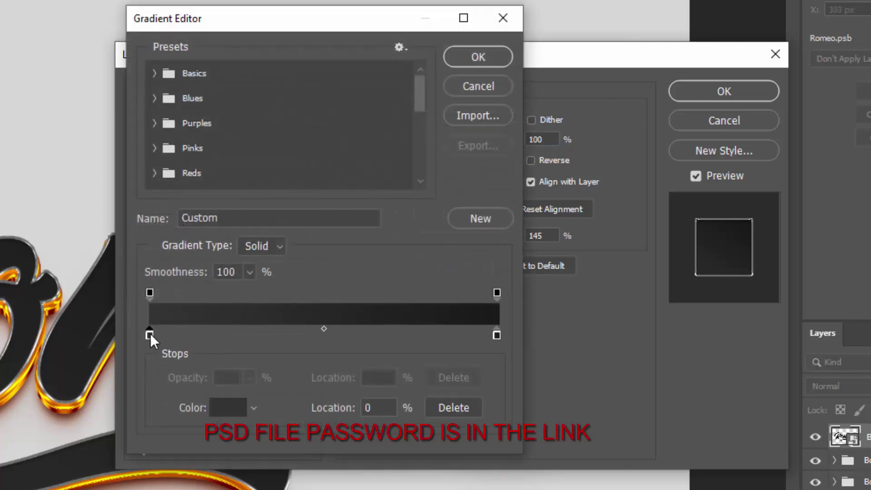
{"action": "left_click", "coordinate": [241, 411]}
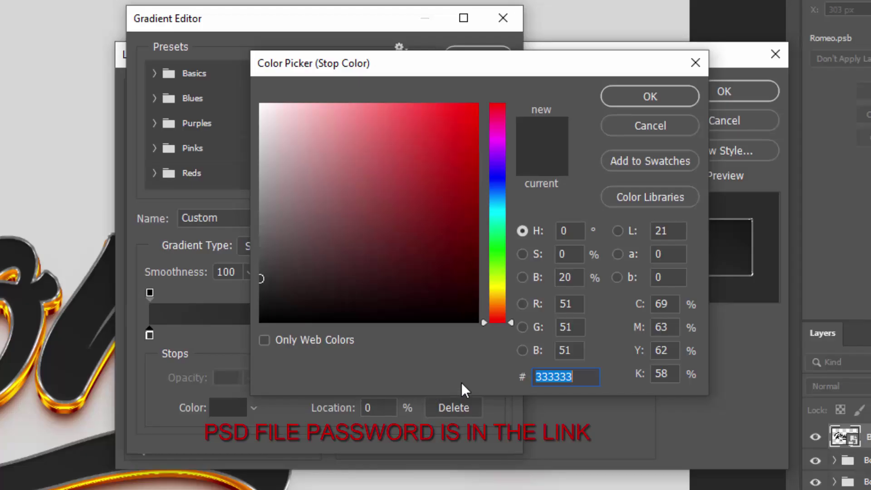
{"action": "left_click", "coordinate": [650, 100]}
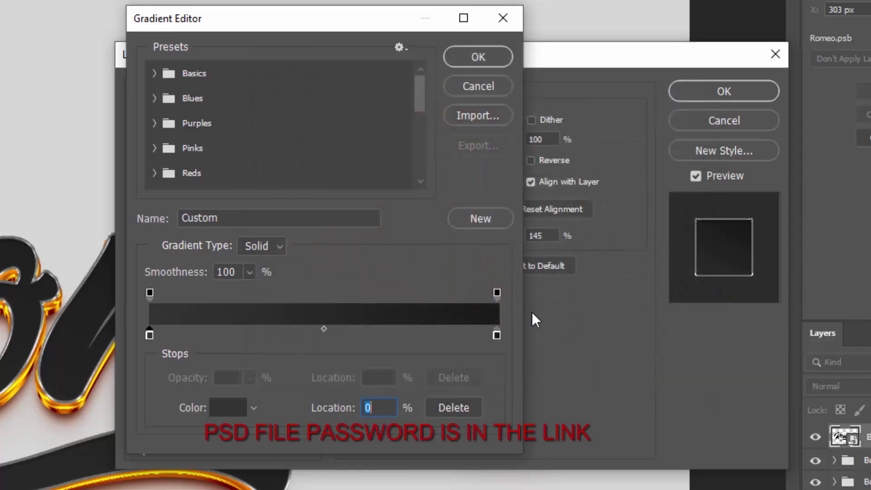
Step: Set the gradient's end color stop to #1a1a1a and the overlay scale to 150%, and apply the layer style
{"action": "left_click", "coordinate": [497, 335]}
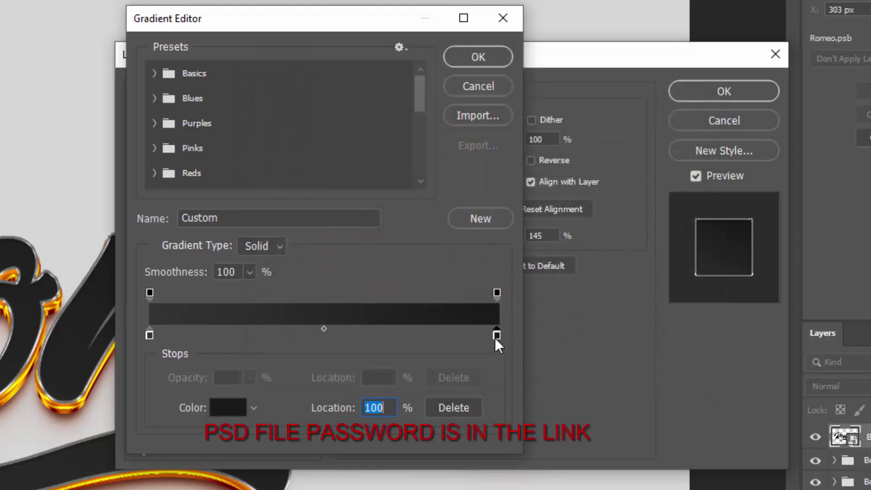
{"action": "left_click", "coordinate": [237, 411]}
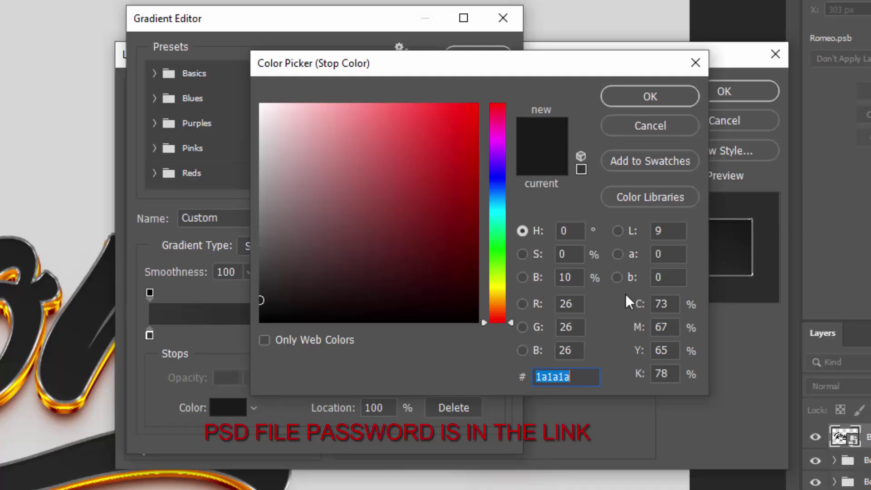
{"action": "left_click", "coordinate": [634, 100]}
{"action": "left_click", "coordinate": [499, 58]}
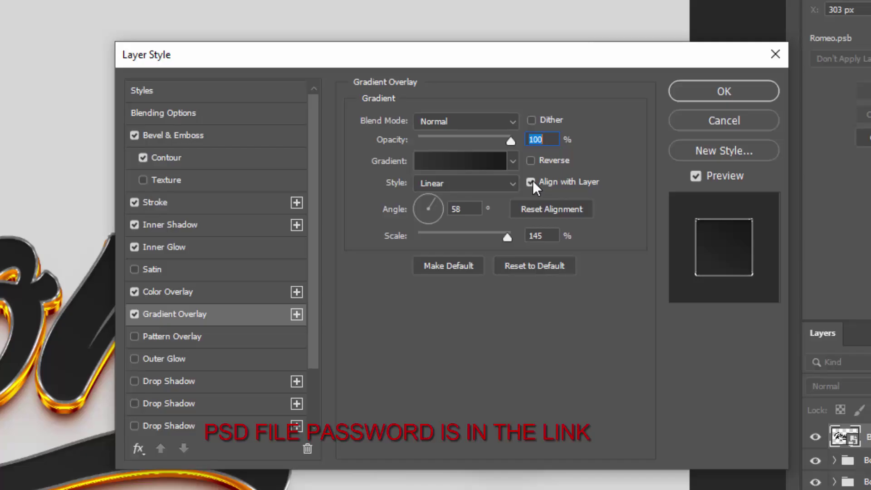
{"action": "left_click", "coordinate": [536, 236]}
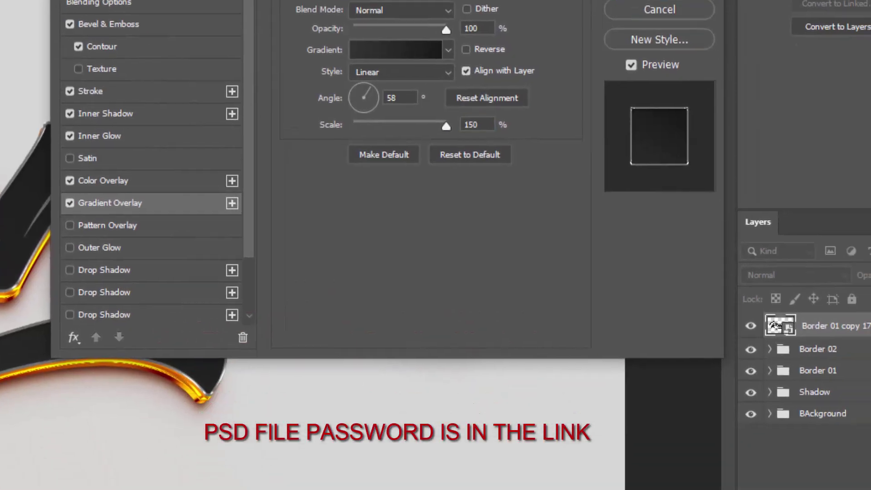
{"action": "left_click", "coordinate": [704, 96]}
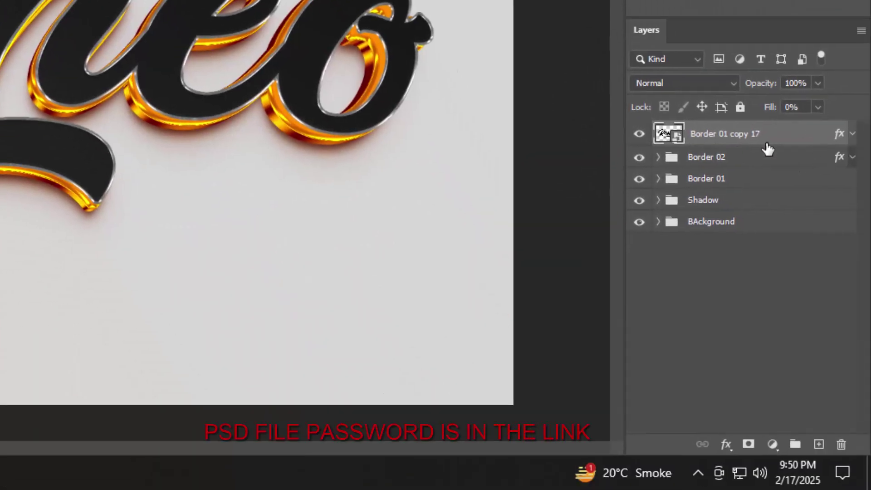
Step: Duplicate the Border 01 copy 17 layer and disable every effect on the duplicate except Bevel & Emboss
{"action": "key", "text": "ctrl+shift+alt+t"}
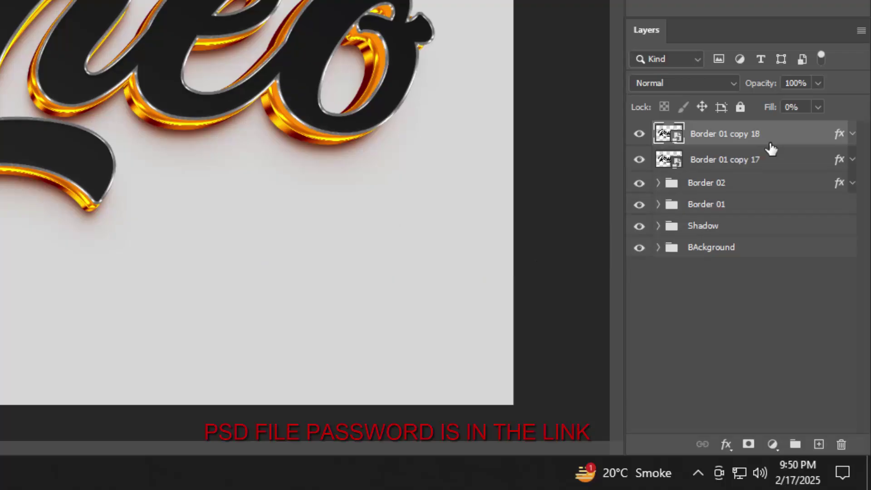
{"action": "double_click", "coordinate": [840, 134]}
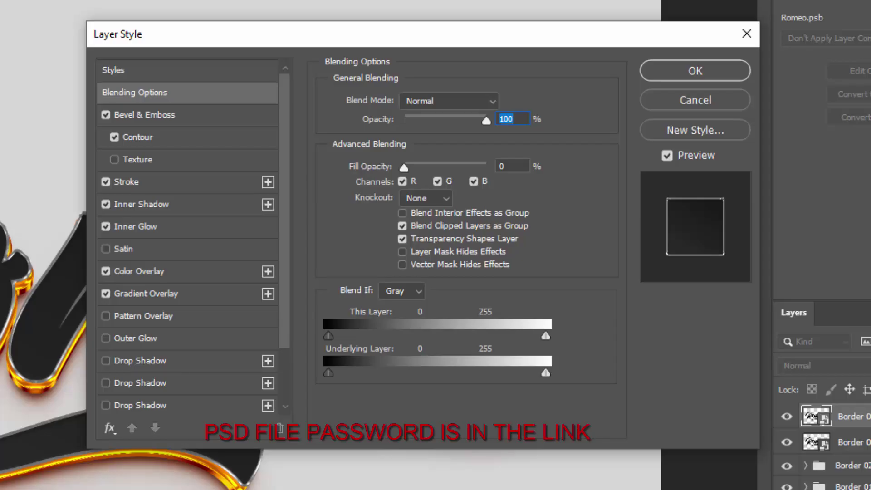
{"action": "left_click", "coordinate": [506, 166]}
{"action": "left_click", "coordinate": [115, 137]}
{"action": "left_click", "coordinate": [106, 182]}
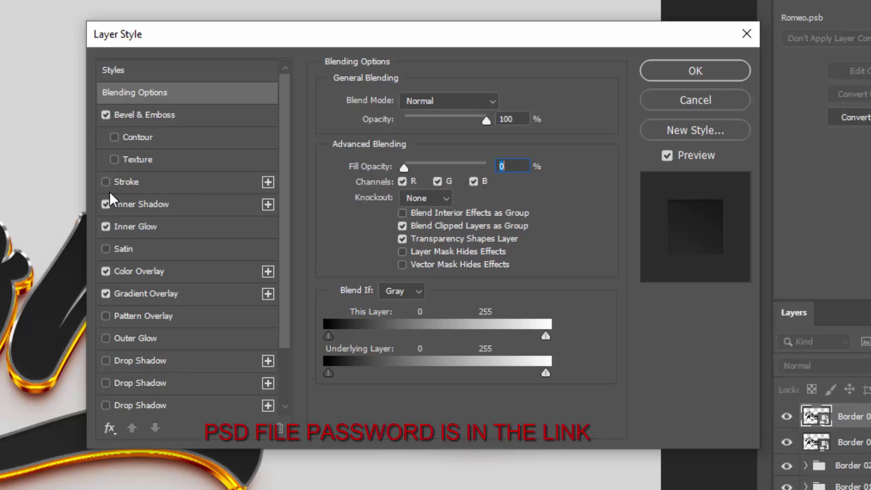
{"action": "left_click", "coordinate": [106, 280]}
{"action": "left_click", "coordinate": [105, 293]}
{"action": "left_click", "coordinate": [105, 271]}
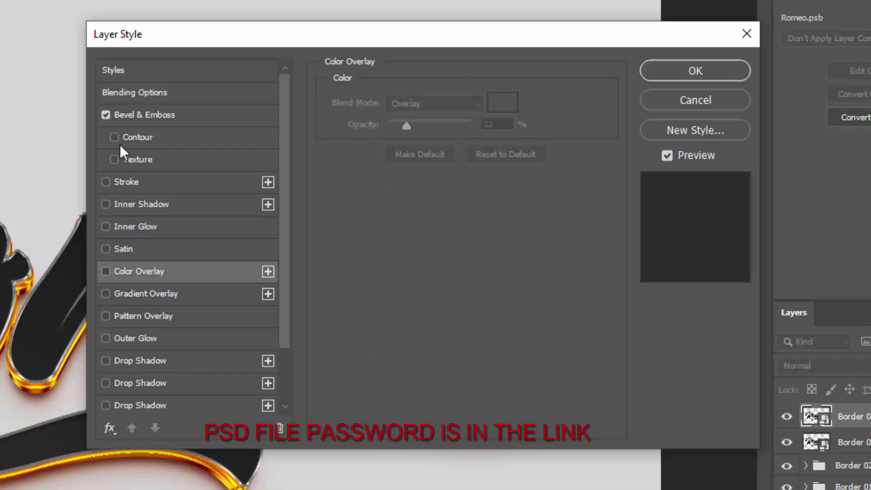
Step: Change the duplicate's Bevel & Emboss style to Inner Bevel with 8 px size and 0 px soften
{"action": "left_click", "coordinate": [135, 118]}
{"action": "left_click", "coordinate": [438, 100]}
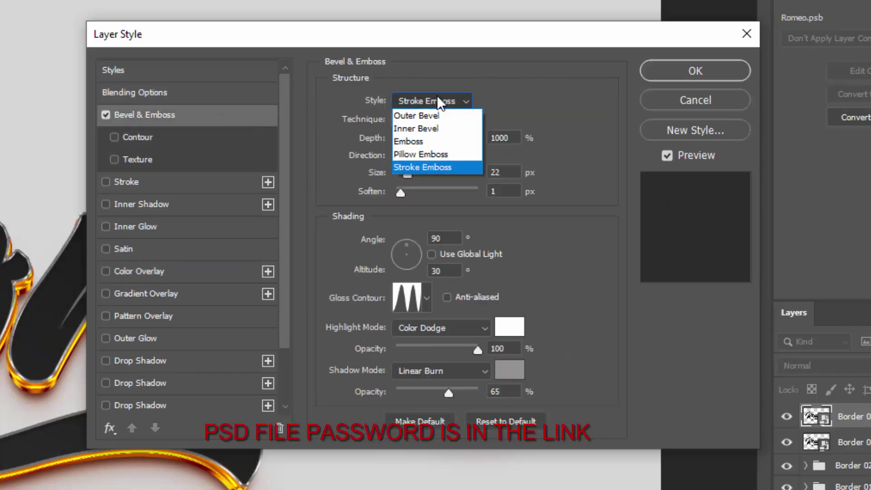
{"action": "left_click", "coordinate": [442, 128]}
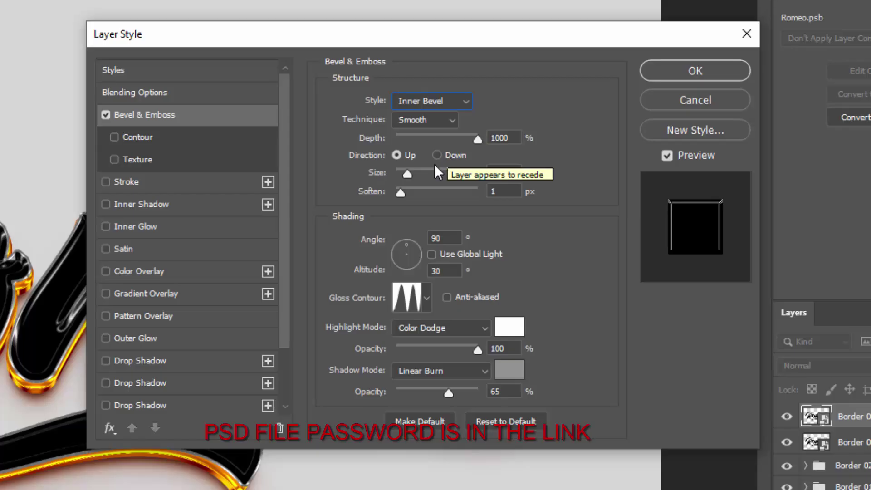
{"action": "left_click_drag", "start_coordinate": [511, 174], "coordinate": [454, 172]}
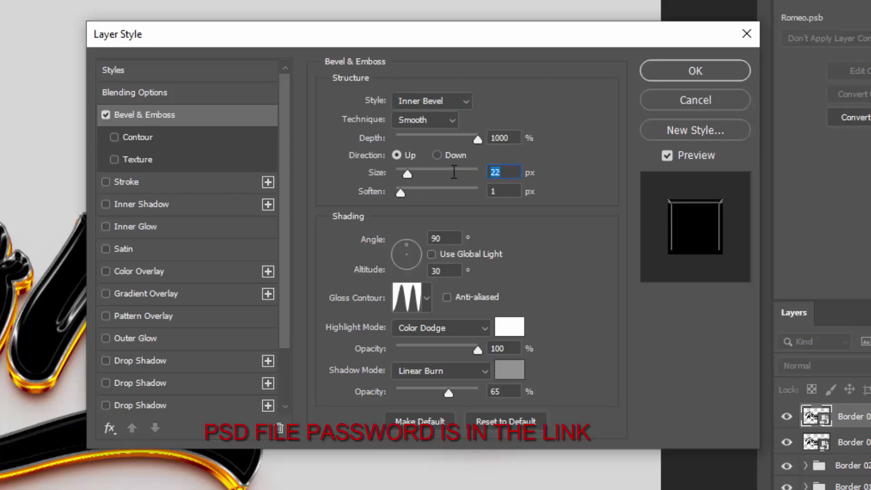
{"action": "type", "text": "8"}
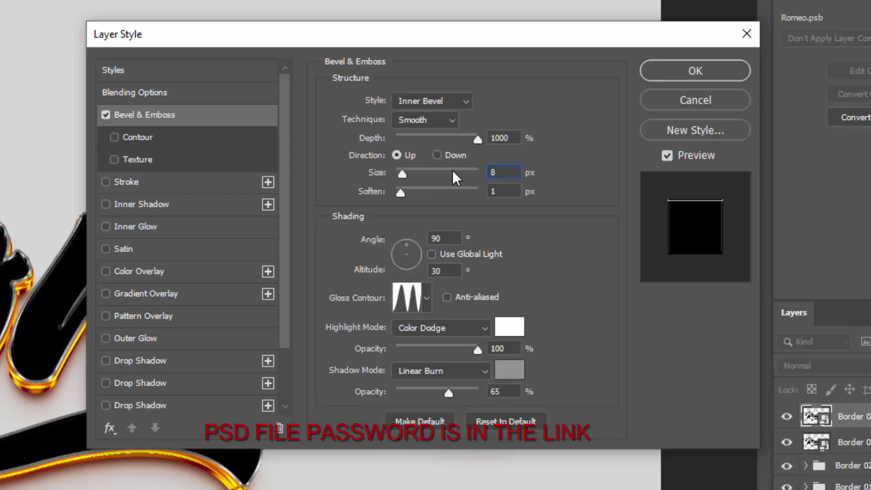
{"action": "left_click_drag", "start_coordinate": [512, 192], "coordinate": [422, 200]}
{"action": "type", "text": "0"}
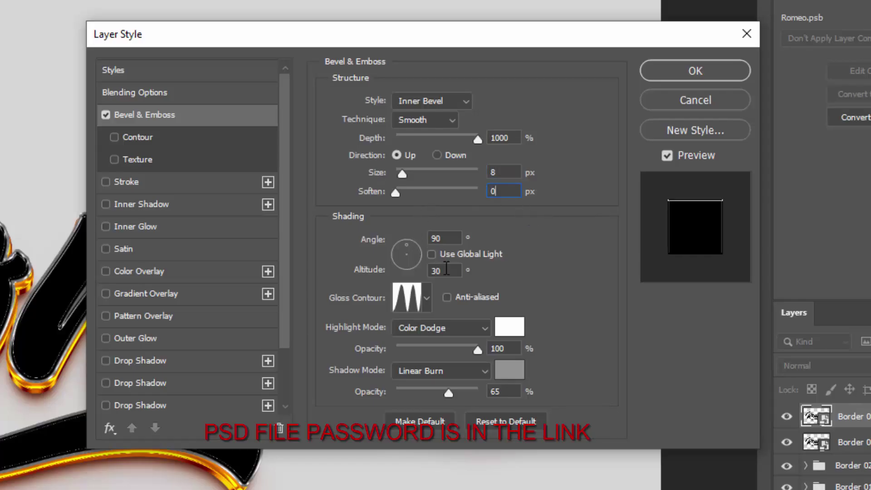
Step: Set the bevel's altitude to 45° and its gloss contour to the Linear preset
{"action": "left_click_drag", "start_coordinate": [454, 271], "coordinate": [394, 269]}
{"action": "type", "text": "45"}
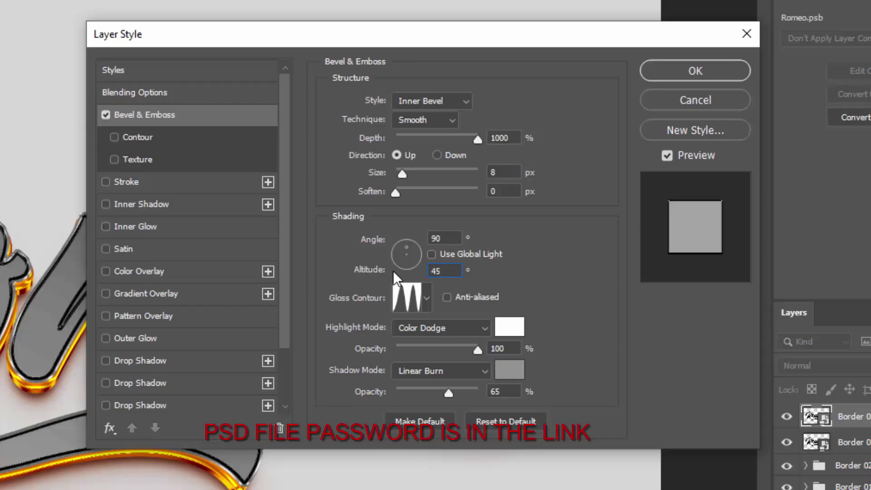
{"action": "left_click", "coordinate": [404, 293]}
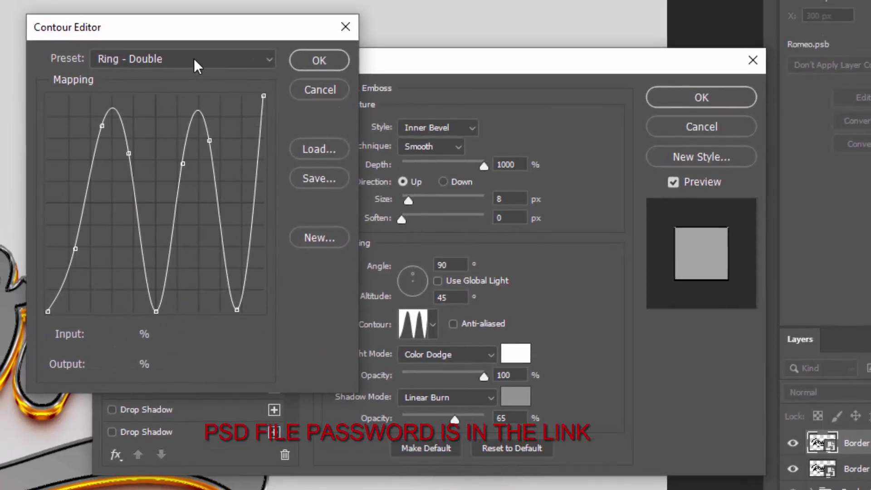
{"action": "left_click", "coordinate": [189, 35]}
{"action": "left_click", "coordinate": [181, 160]}
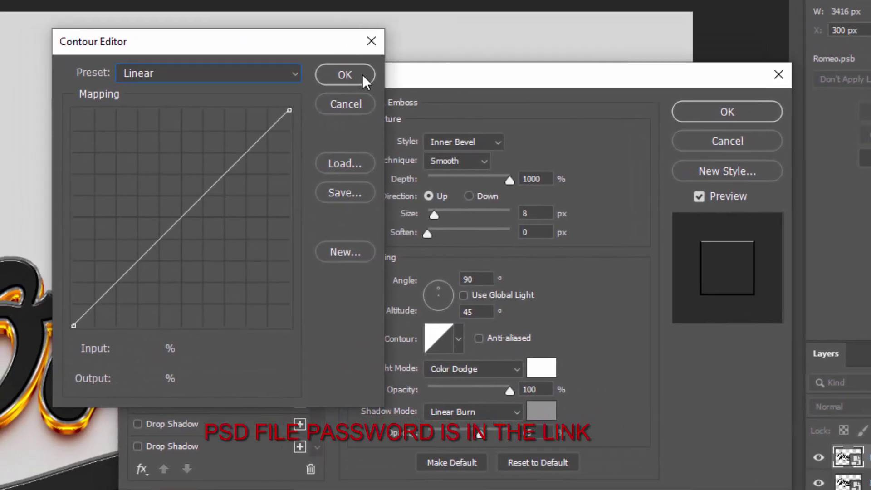
{"action": "left_click", "coordinate": [341, 86]}
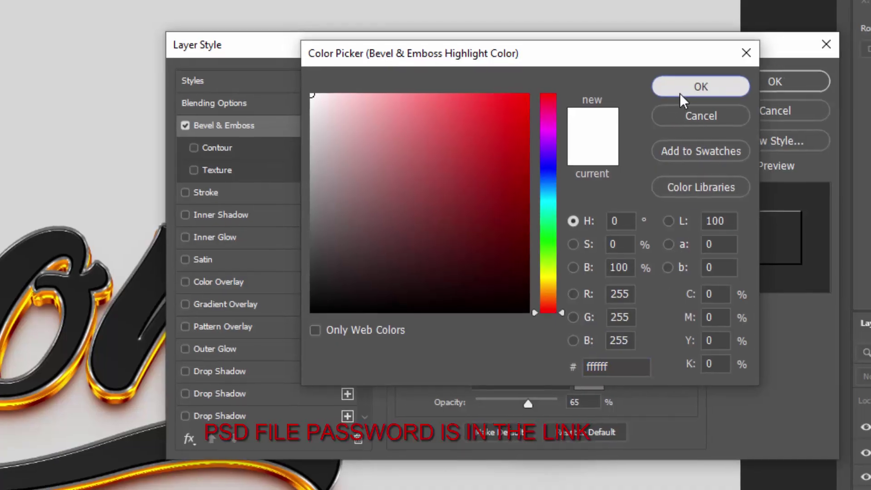
Step: Keep the bevel highlight color at #ffffff, set its opacity to 95%, and change the shadow mode to Hard Light
{"action": "left_click", "coordinate": [680, 93]}
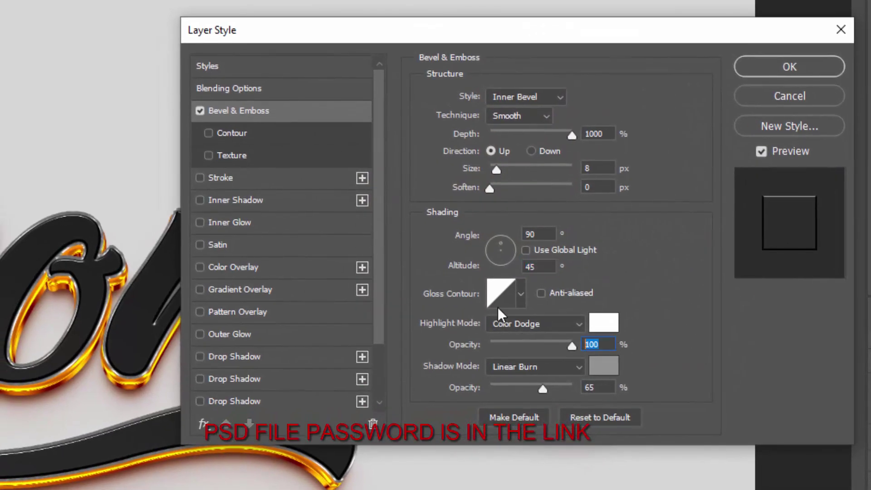
{"action": "type", "text": "95"}
{"action": "left_click", "coordinate": [546, 372]}
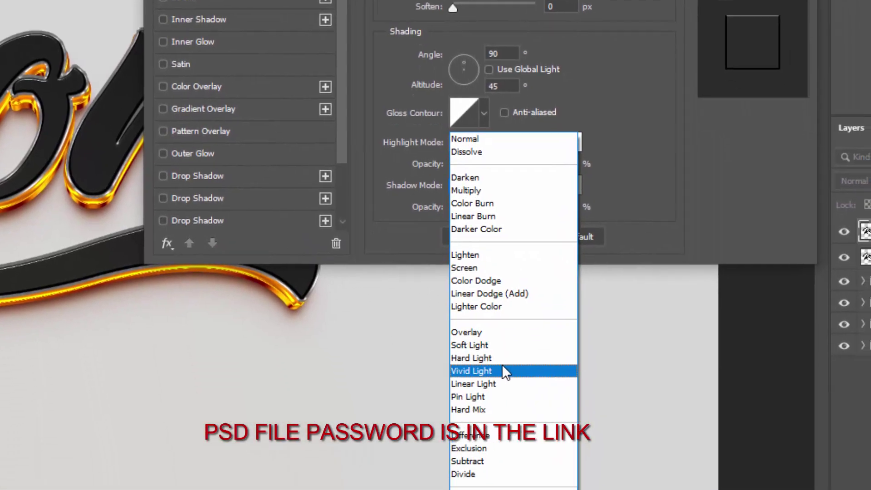
{"action": "left_click", "coordinate": [499, 358]}
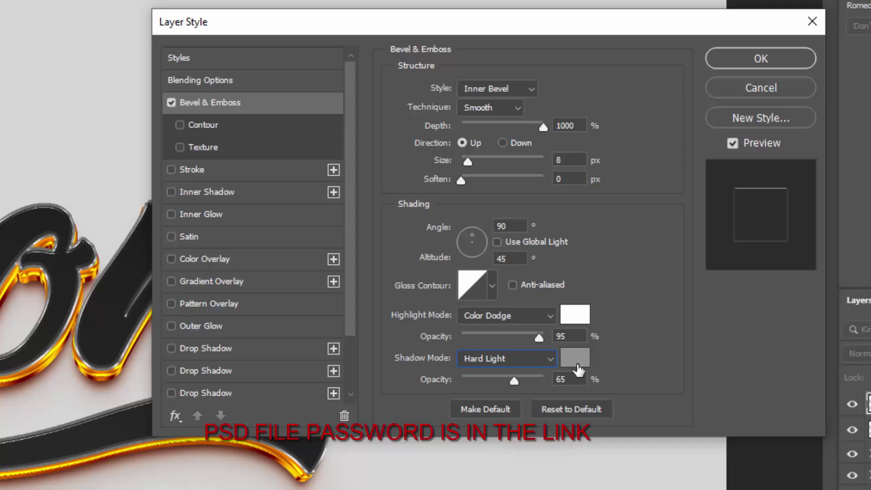
Step: Set the bevel's shadow color to #898990 and the shadow opacity to 50%
{"action": "left_click", "coordinate": [576, 363]}
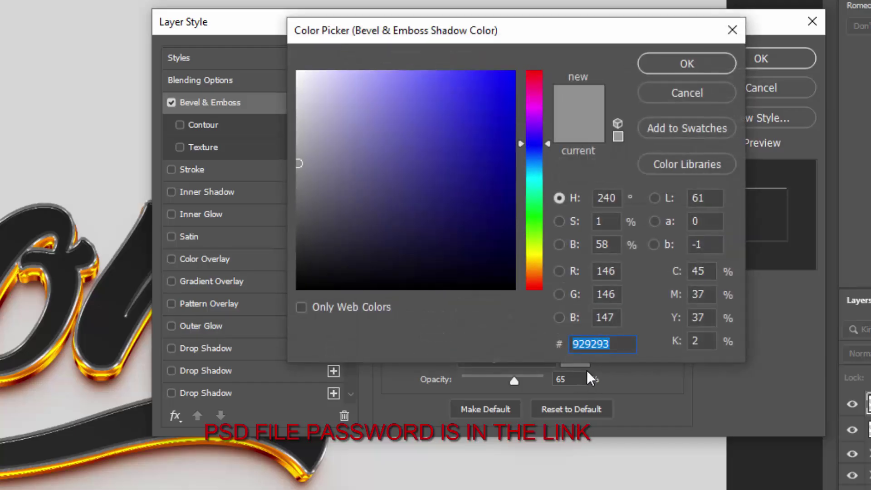
{"action": "type", "text": "8989"}
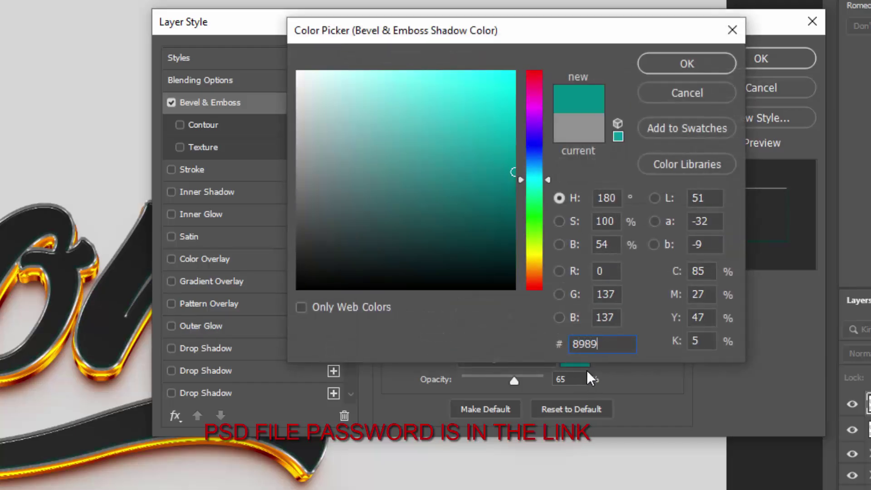
{"action": "type", "text": "90"}
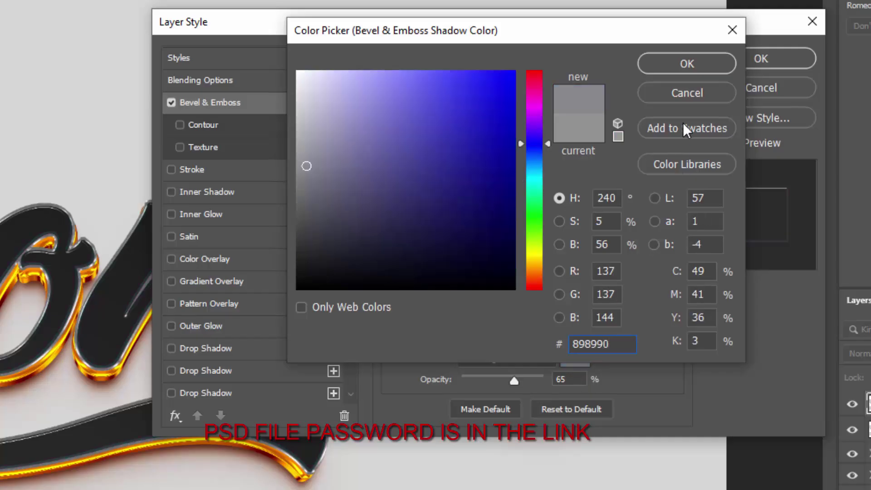
{"action": "left_click", "coordinate": [689, 67]}
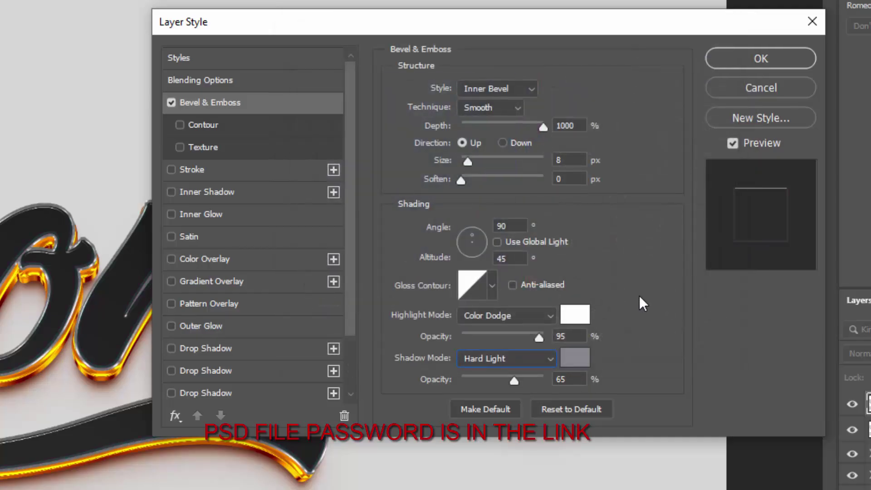
{"action": "double_click", "coordinate": [577, 380]}
{"action": "type", "text": "50"}
Step: Enable Inner Shadow on the duplicate layer and set its color to #5e5e5e
{"action": "left_click", "coordinate": [226, 194]}
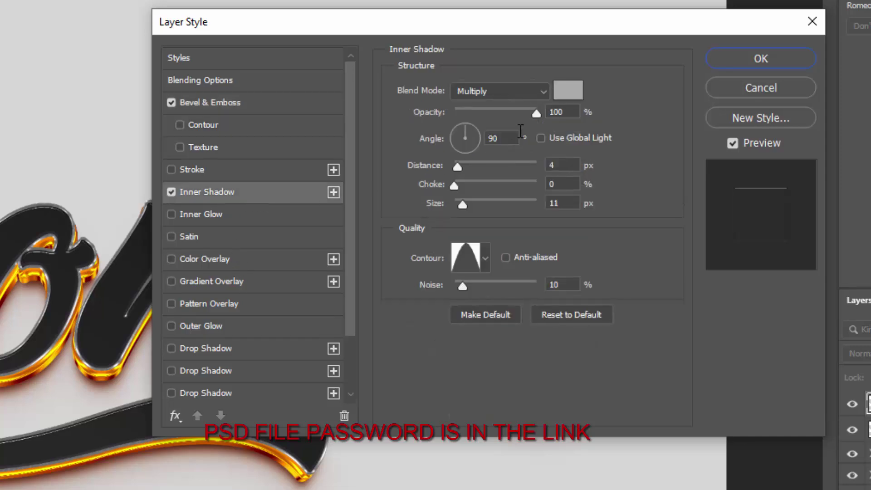
{"action": "left_click", "coordinate": [578, 93]}
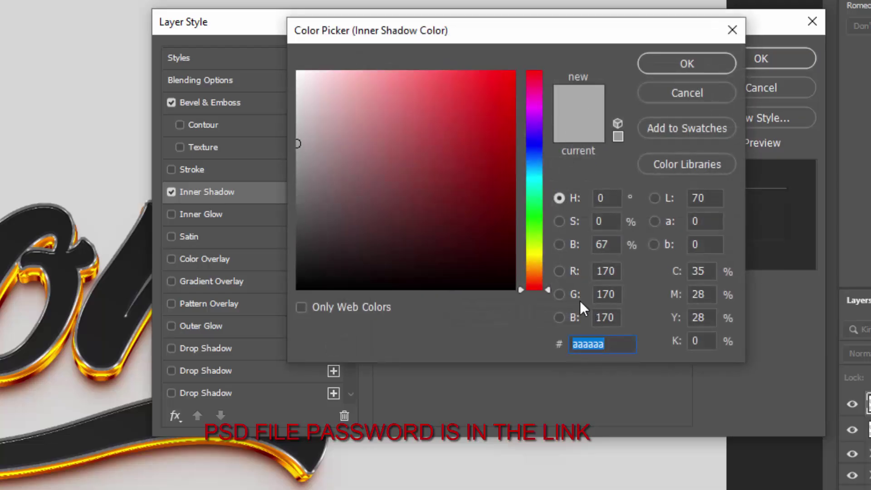
{"action": "type", "text": "5e5e5e"}
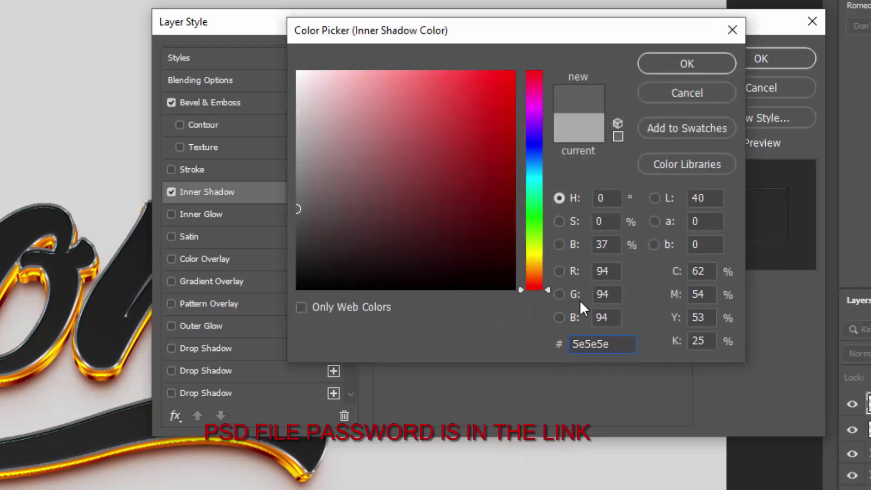
{"action": "left_click", "coordinate": [676, 67]}
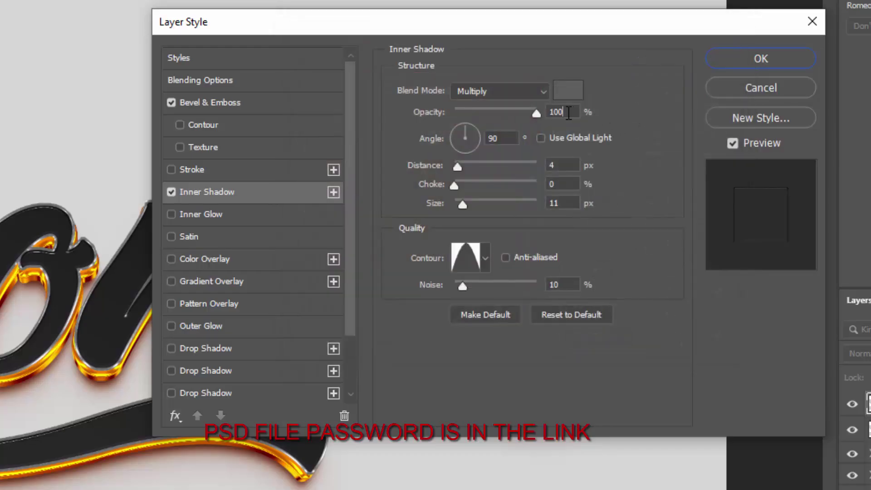
Step: Set the inner shadow's opacity to 50%, distance to 13 px and size to 10 px, and apply the layer style
{"action": "type", "text": "50"}
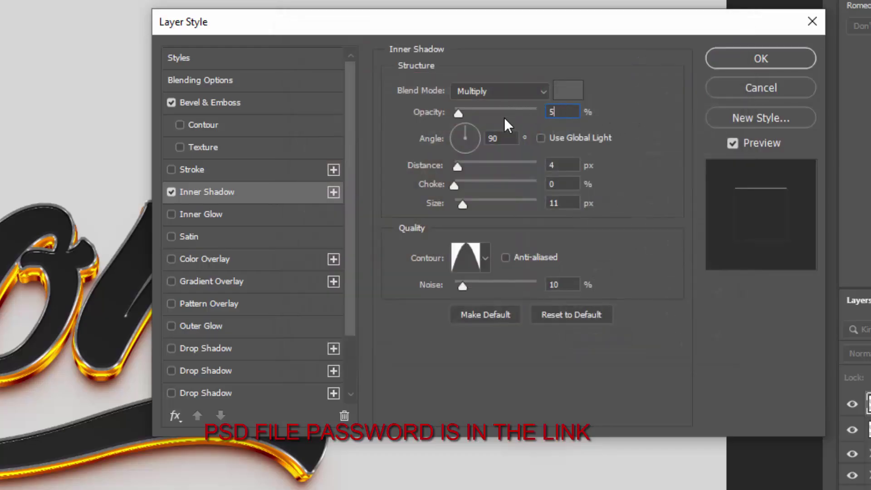
{"action": "key", "text": "Tab"}
{"action": "key", "text": "Tab"}
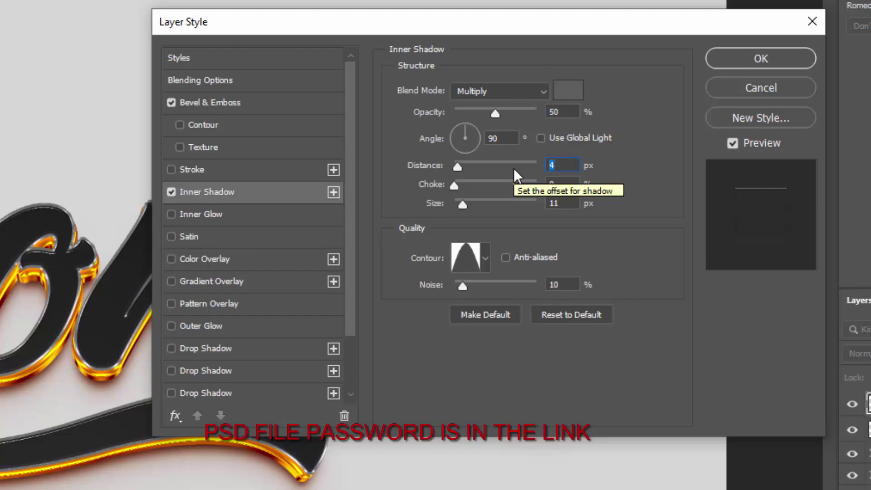
{"action": "type", "text": "13"}
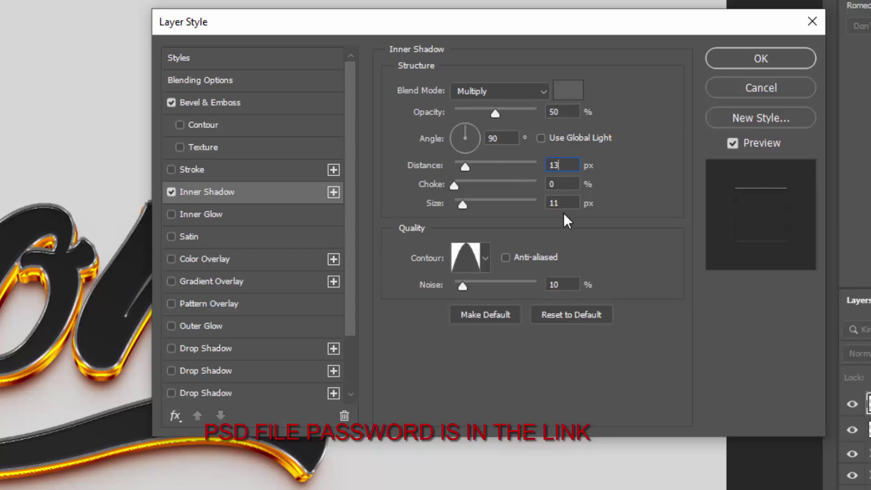
{"action": "key", "text": "Tab"}
{"action": "key", "text": "Tab"}
{"action": "type", "text": "10"}
{"action": "left_click", "coordinate": [730, 61]}
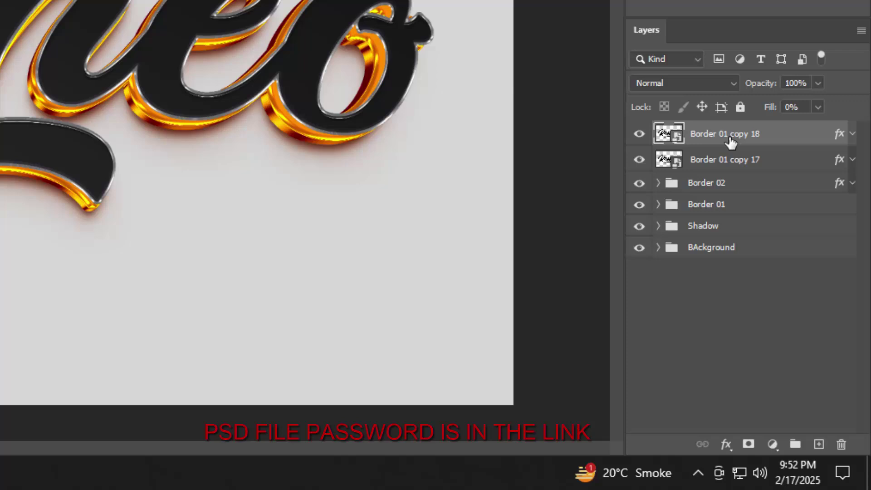
Step: Rename both the Border 01 copy 18 and Border 01 copy 17 layers as "Top Surface"
{"action": "double_click", "coordinate": [730, 136]}
{"action": "type", "text": "Top Surface"}
{"action": "key", "text": "ctrl+a"}
{"action": "key", "text": "ctrl+c"}
{"action": "double_click", "coordinate": [730, 167]}
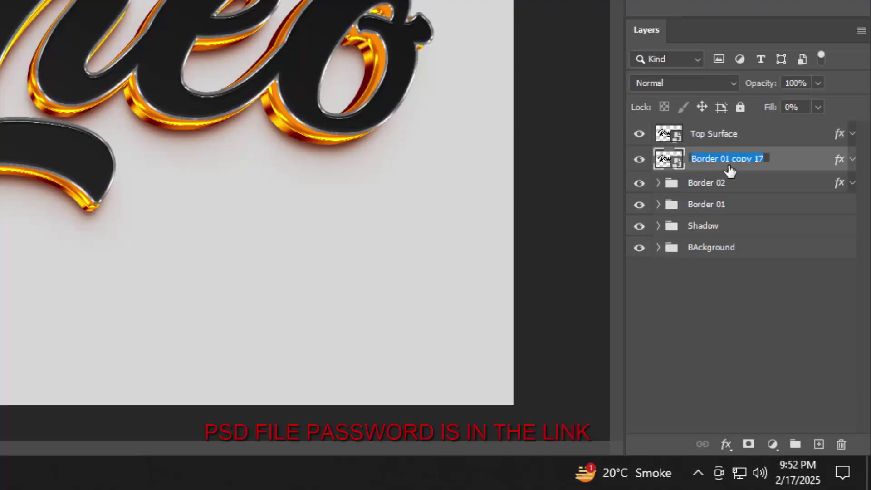
{"action": "key", "text": "ctrl+v"}
{"action": "left_click", "coordinate": [760, 312]}
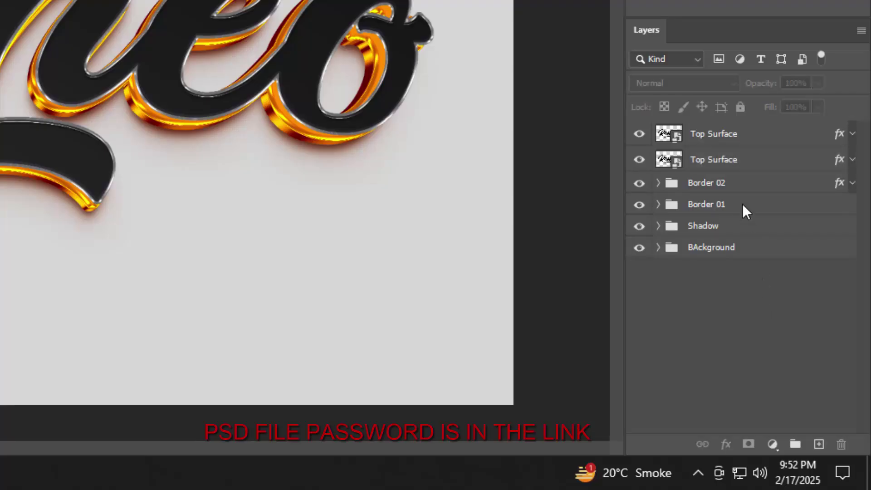
Step: Group the two Top Surface layers and name the group "Top Surface"
{"action": "left_click", "coordinate": [744, 158]}
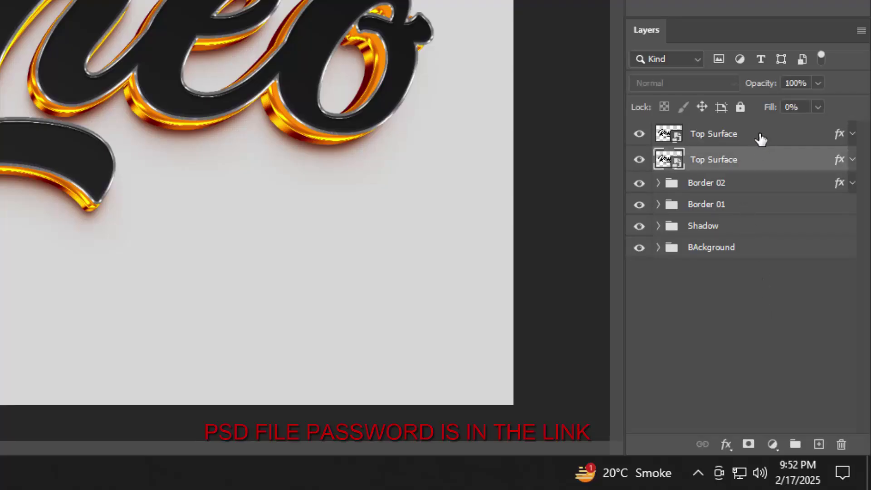
{"action": "left_click", "coordinate": [744, 144]}
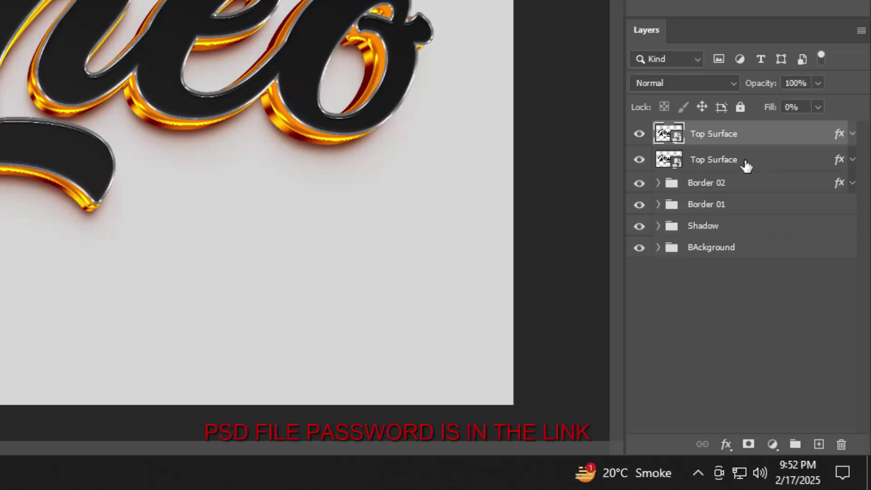
{"action": "left_click", "coordinate": [747, 166], "text": "shift"}
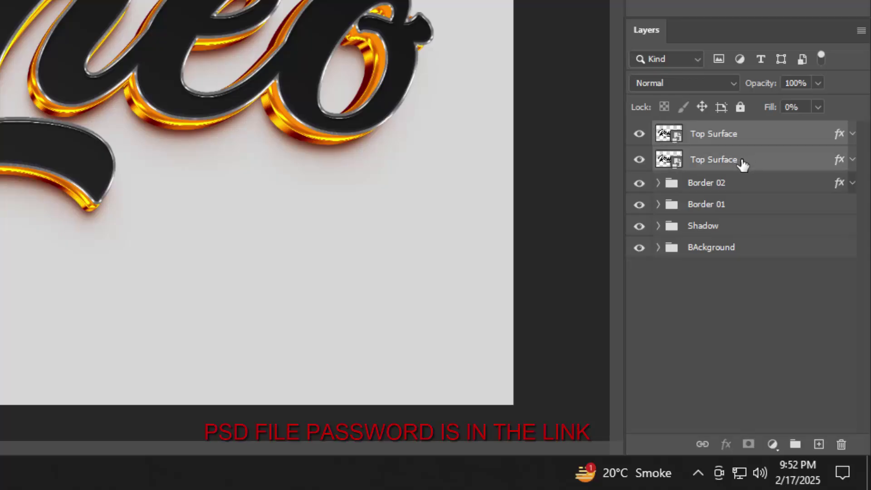
{"action": "key", "text": "ctrl+g"}
{"action": "double_click", "coordinate": [713, 137]}
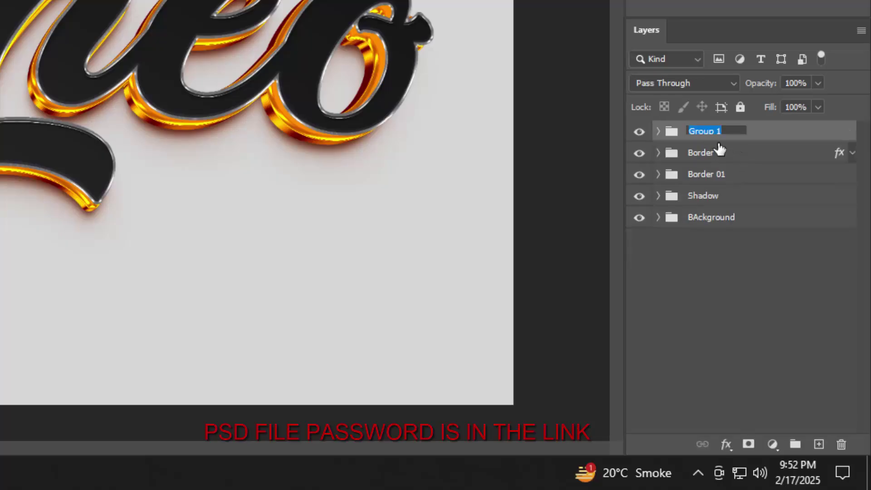
{"action": "type", "text": "Top Surface"}
{"action": "left_click", "coordinate": [732, 276]}
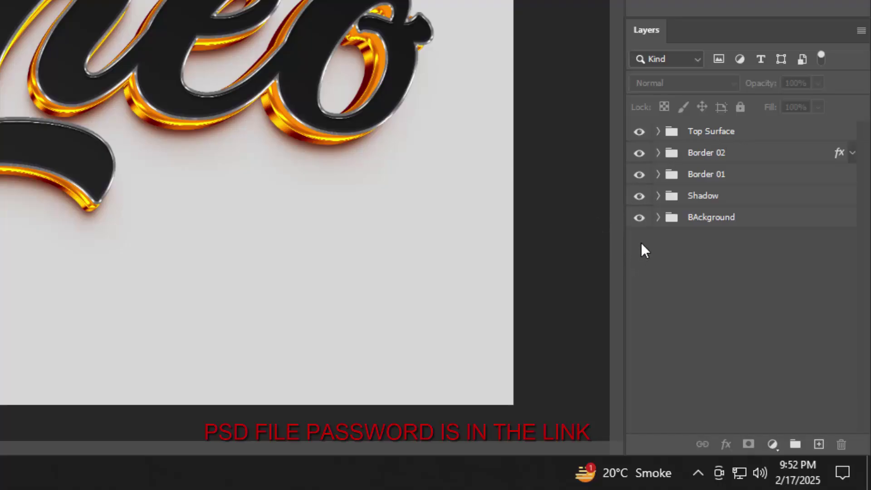
Step: Expand the BAckground group and enable a Pattern Overlay on Layer 0
{"action": "left_click", "coordinate": [658, 217]}
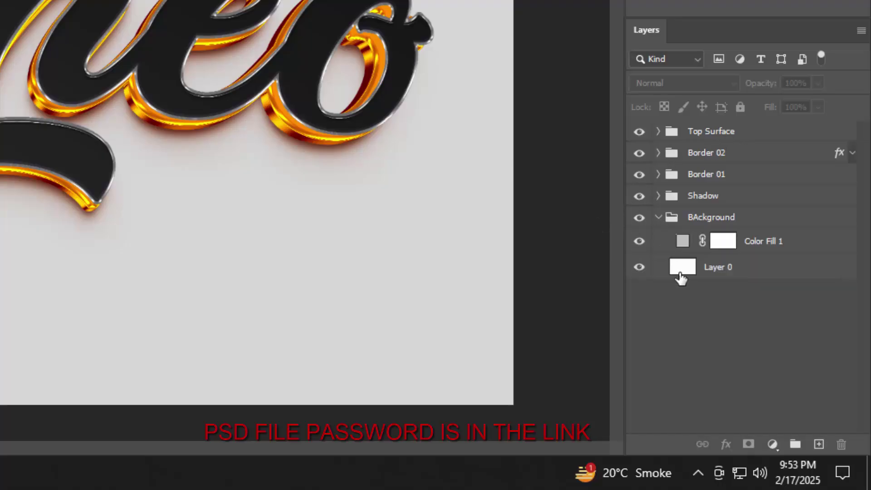
{"action": "left_click", "coordinate": [682, 274]}
{"action": "left_click", "coordinate": [726, 444]}
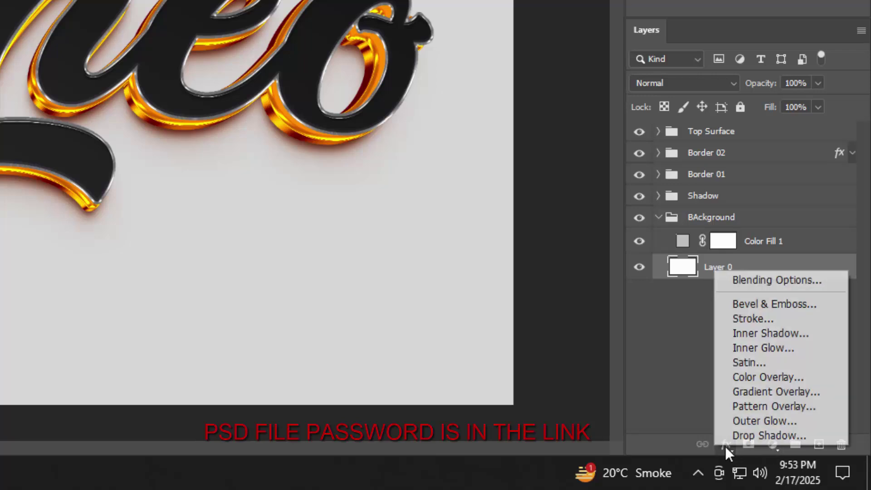
{"action": "left_click", "coordinate": [756, 281]}
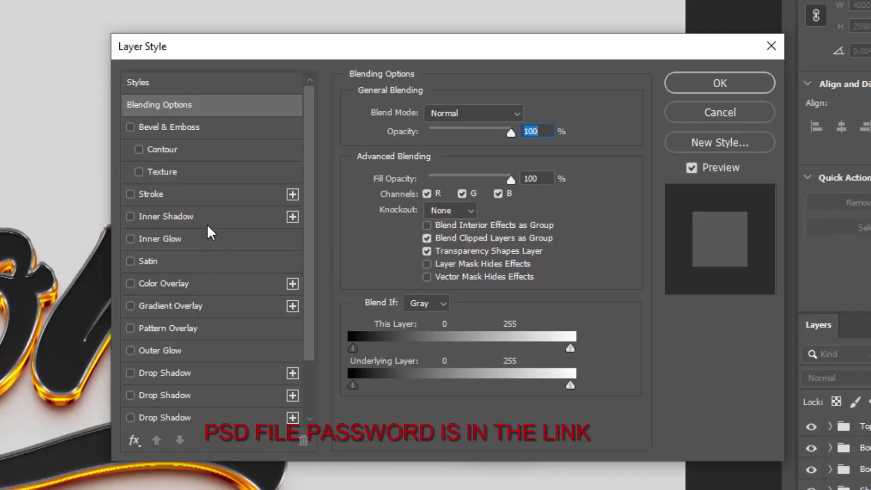
{"action": "left_click", "coordinate": [210, 338]}
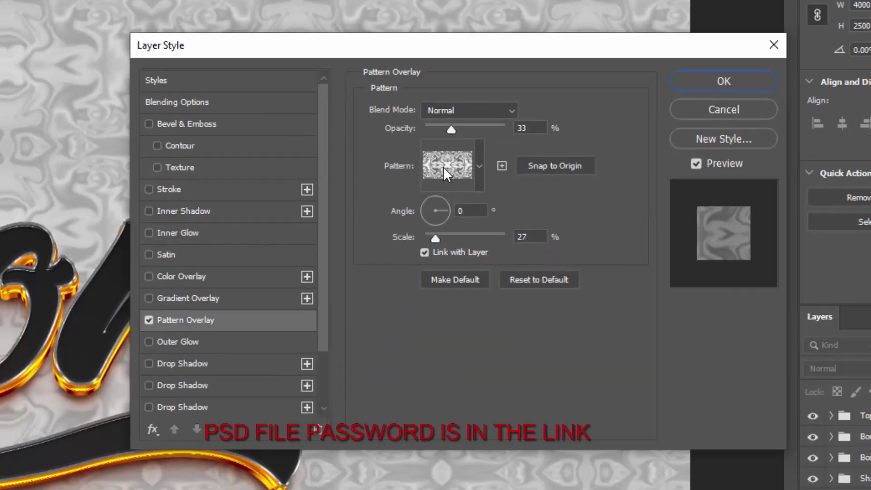
Step: Choose the third pattern, a soft gray texture, from the loose patterns between Patterns 1 and Steel Patterns for the overlay
{"action": "left_click", "coordinate": [436, 170]}
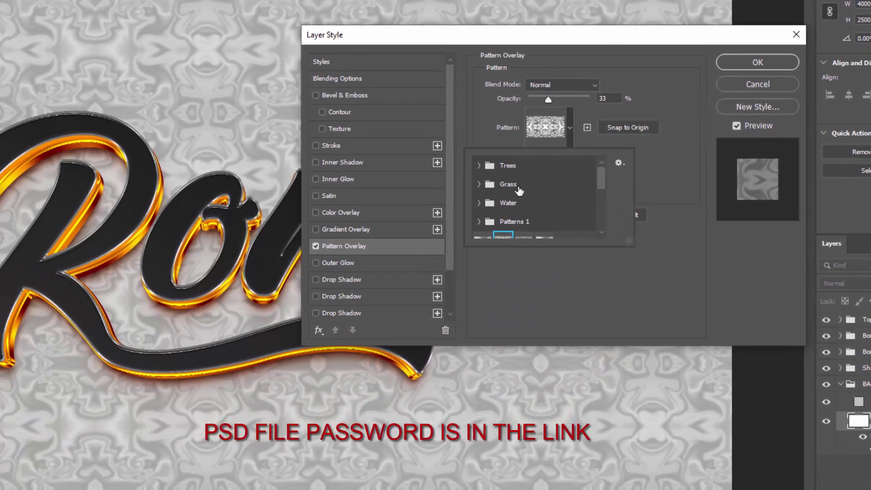
{"action": "scroll", "coordinate": [528, 231], "scroll_direction": "down", "scroll_amount": 2}
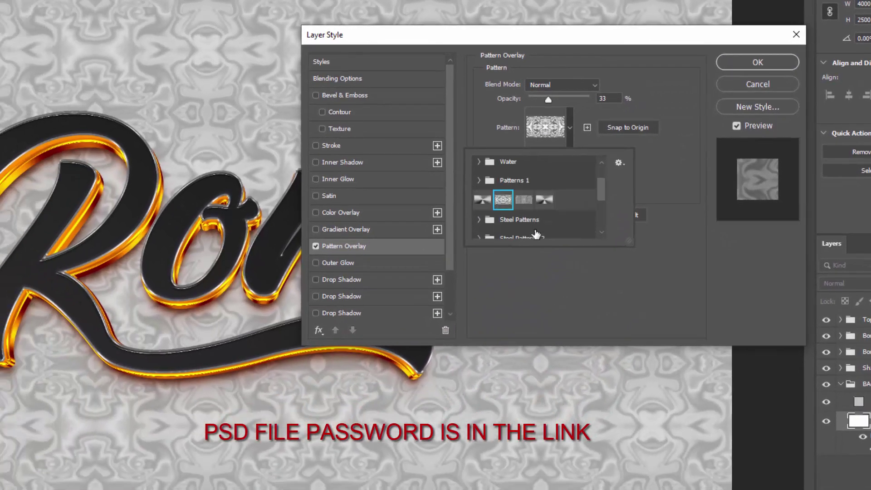
{"action": "left_click", "coordinate": [522, 202]}
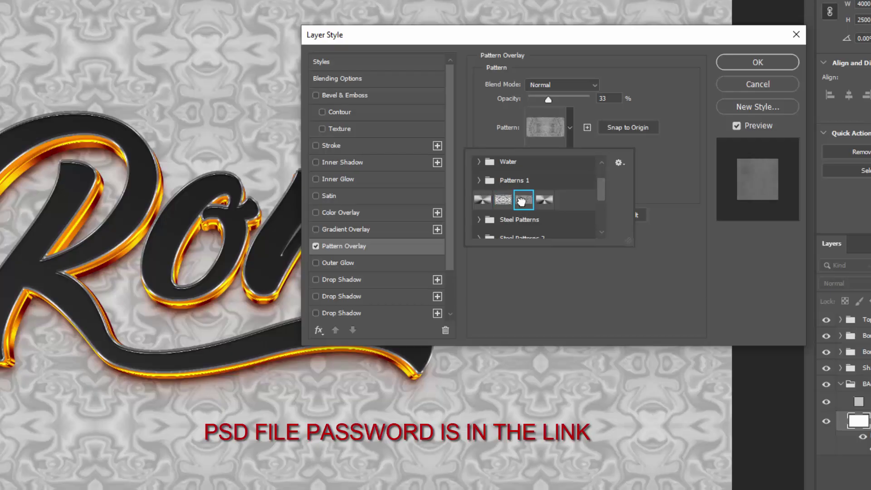
{"action": "left_click", "coordinate": [666, 168]}
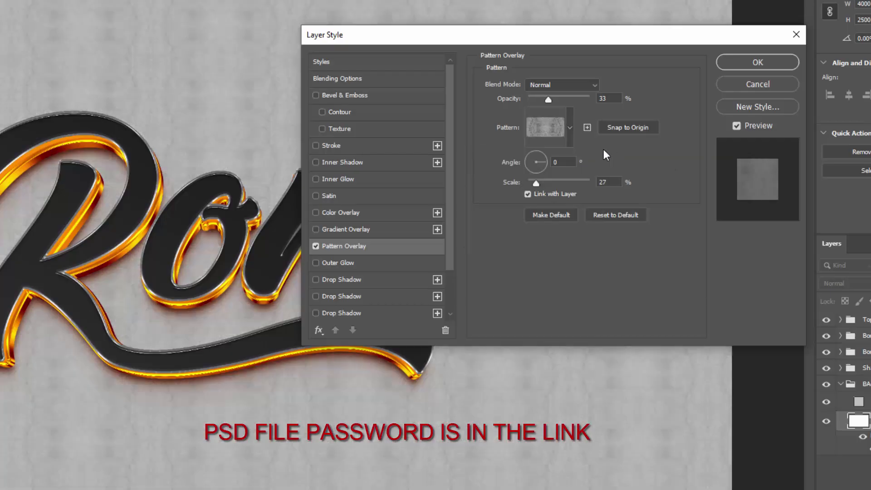
Step: Set the pattern overlay's scale to 49% and opacity to 42%, and apply the layer style
{"action": "left_click", "coordinate": [612, 98]}
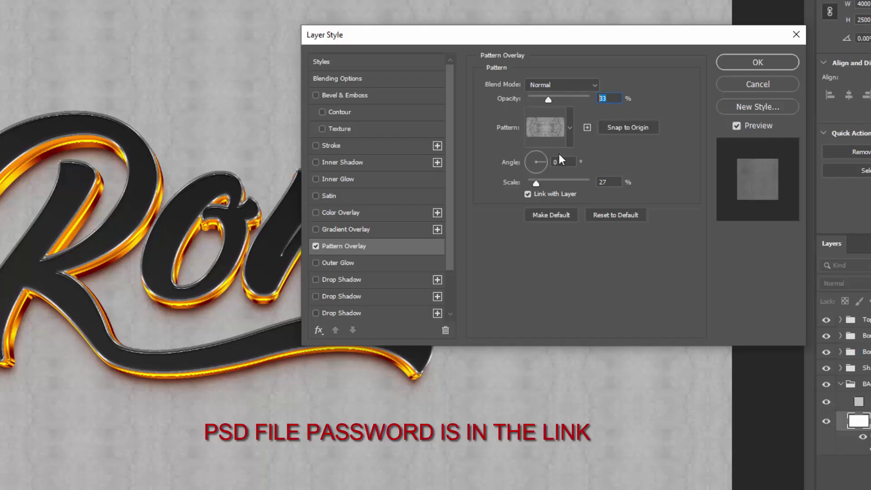
{"action": "left_click", "coordinate": [540, 184]}
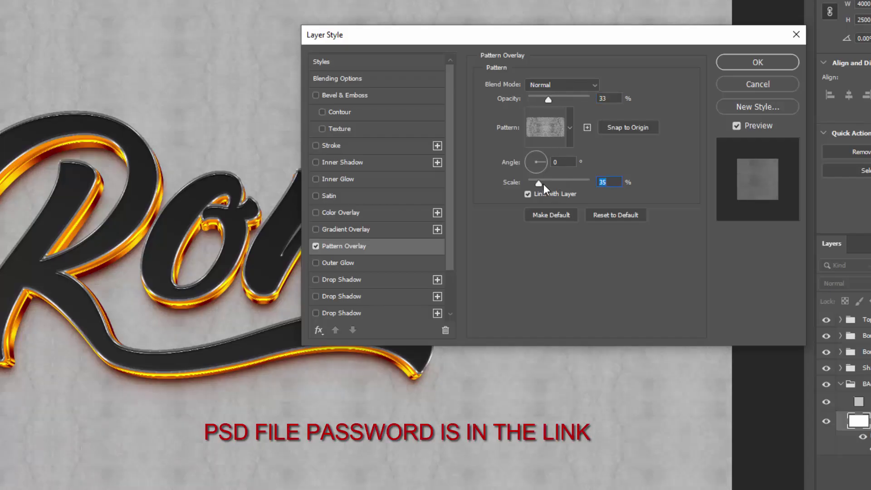
{"action": "left_click", "coordinate": [543, 184]}
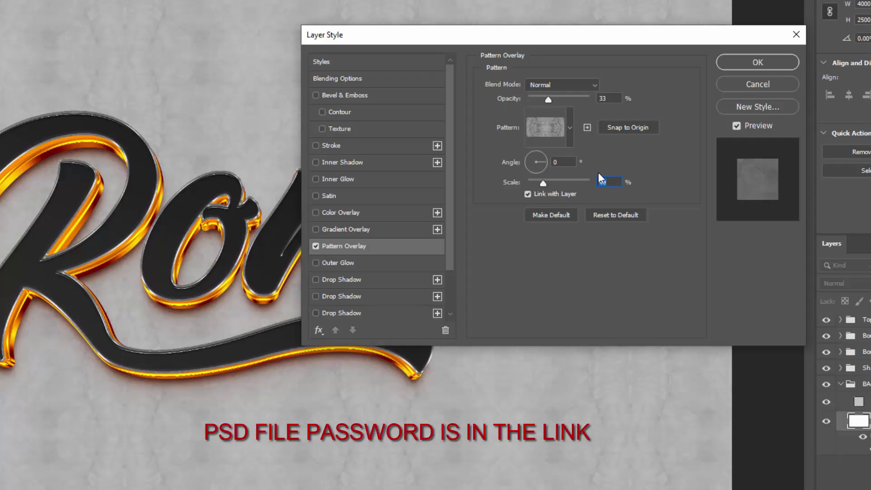
{"action": "left_click", "coordinate": [553, 97]}
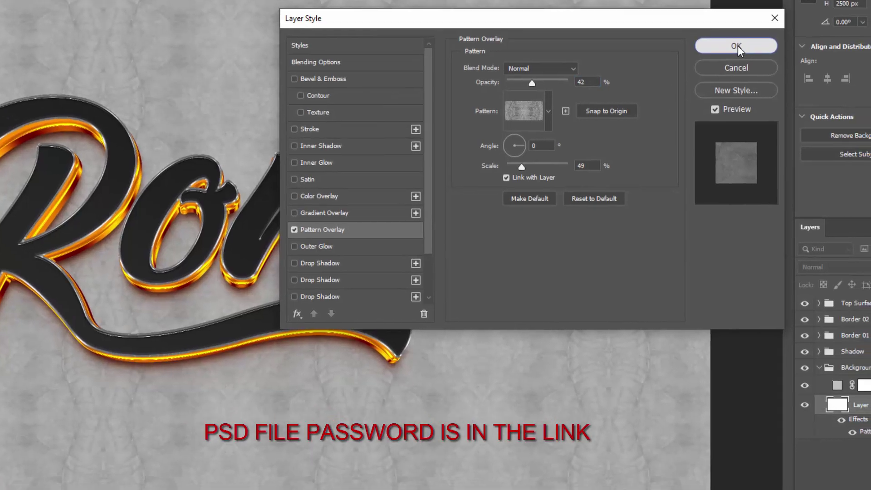
{"action": "left_click", "coordinate": [754, 63]}
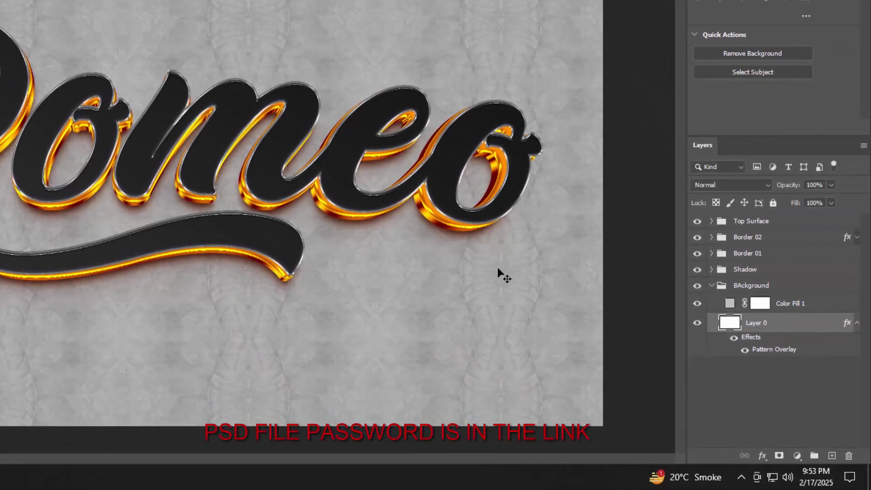